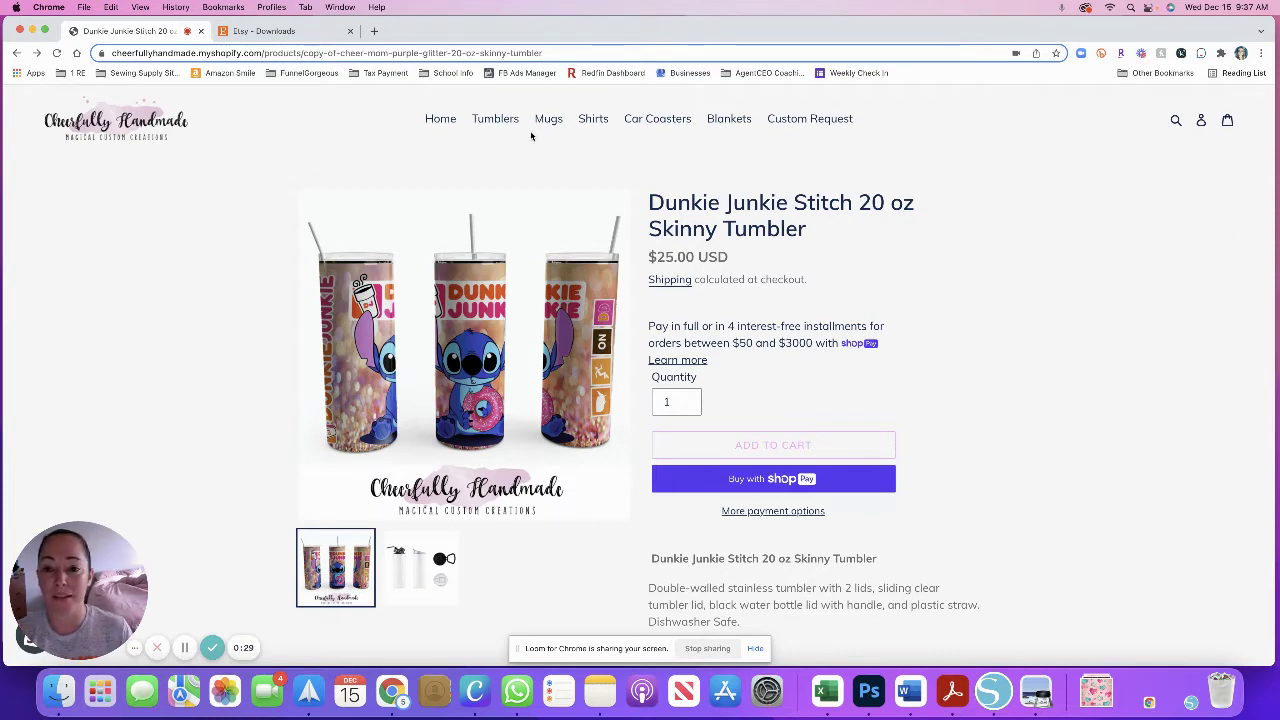
# Open the $30.00 Peace Love Poppin Poppit Leopard Multicolor 20 oz Skinny Tumbler page from Tumblers
pyautogui.click(490, 120)
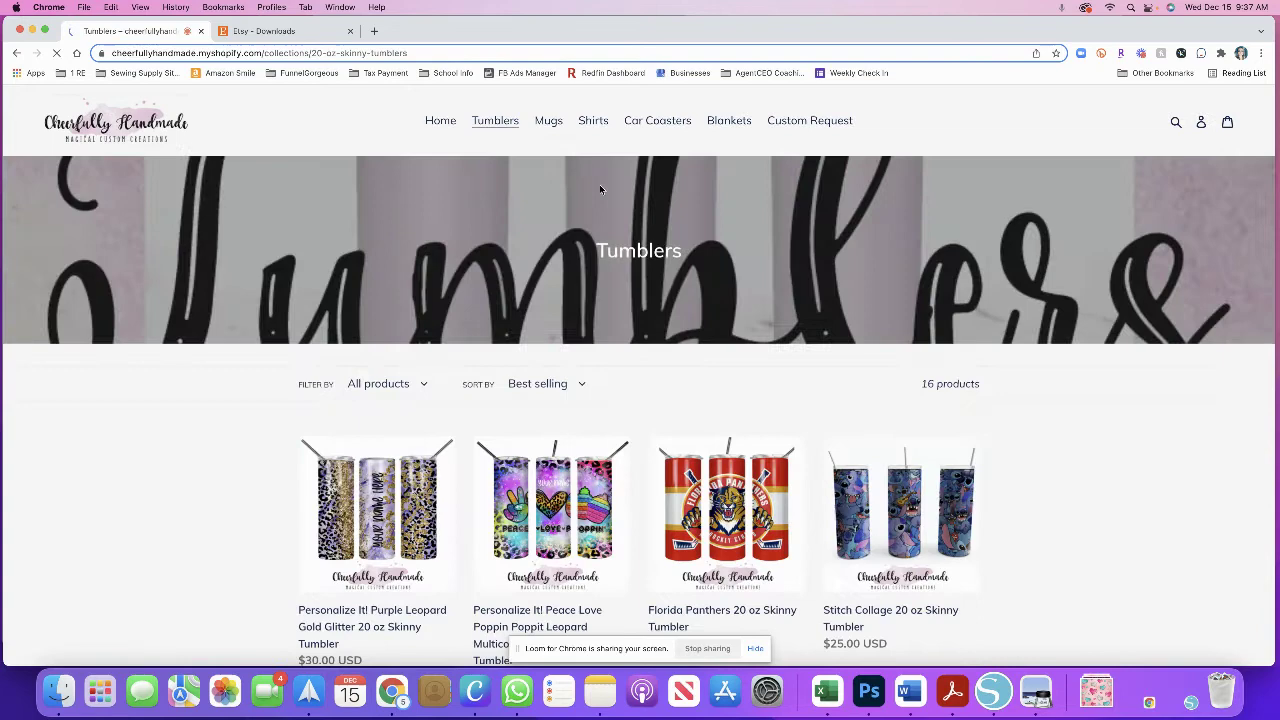
pyautogui.scroll(-4, 694, 217)
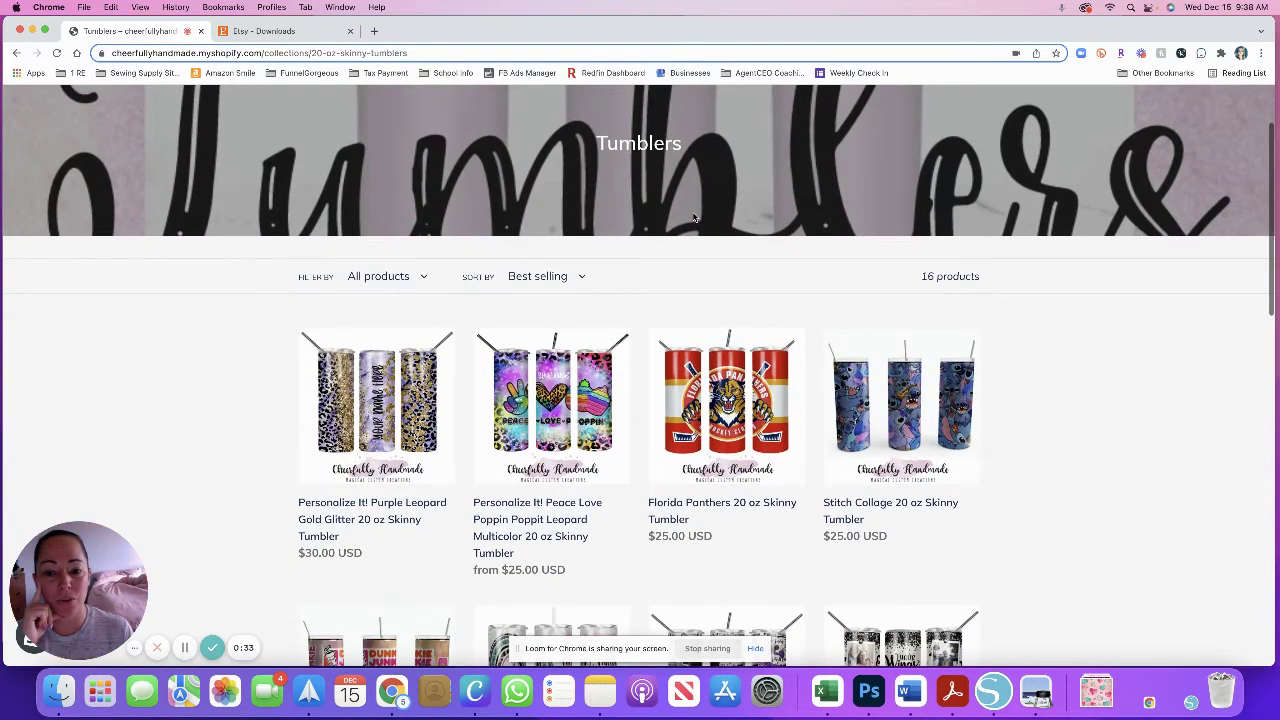
pyautogui.click(605, 318)
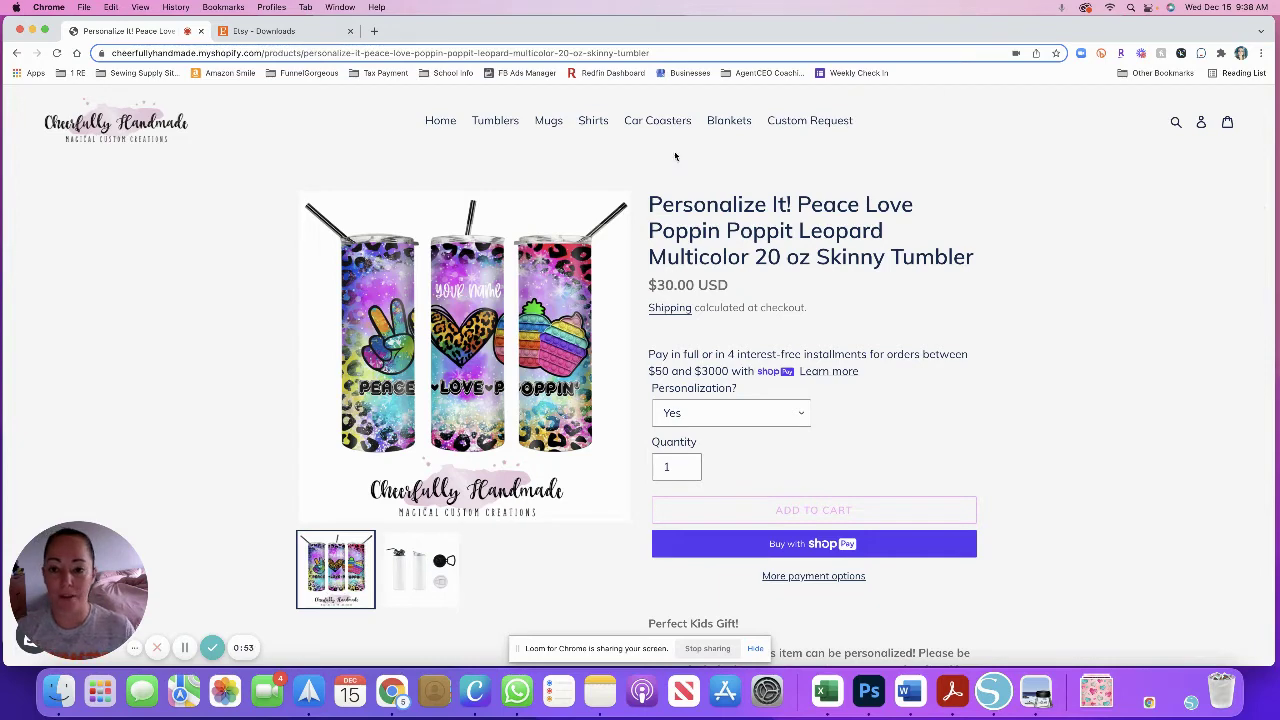
pyautogui.scroll(-1, 790, 358)
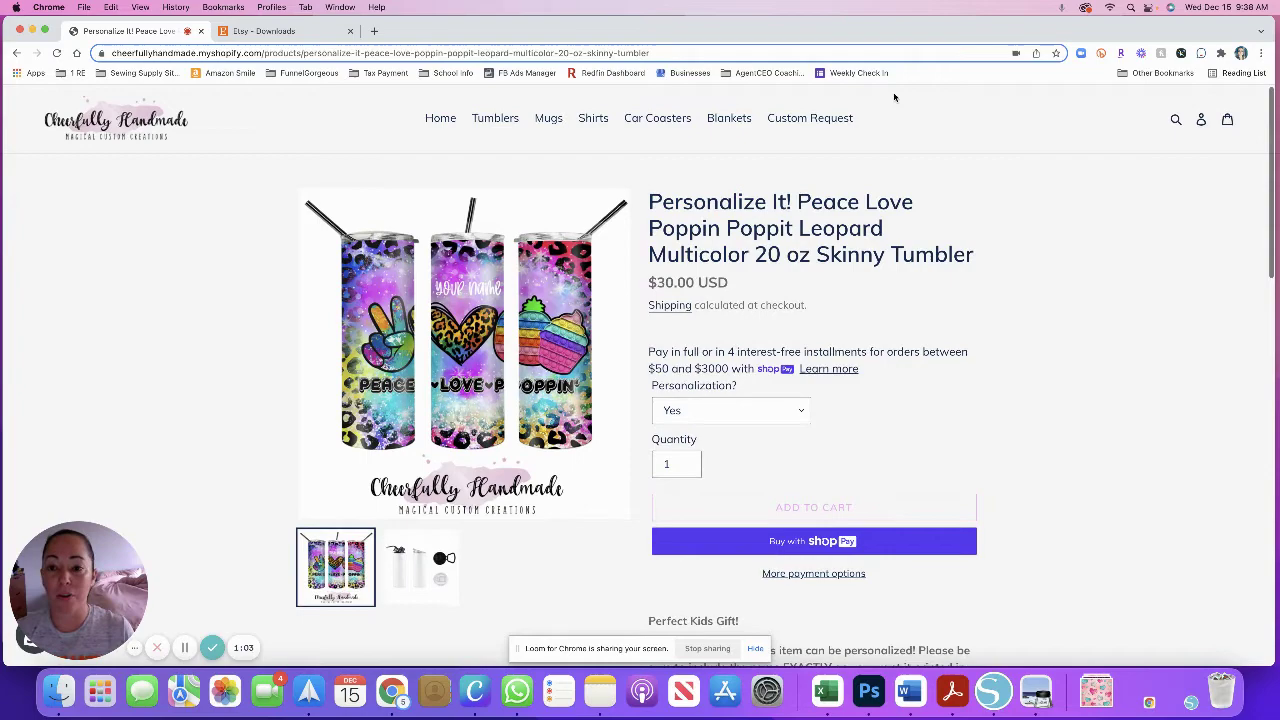
# Return to the 20 oz Skinny Tumblers collection and scroll through all 16 designs
pyautogui.click(494, 120)
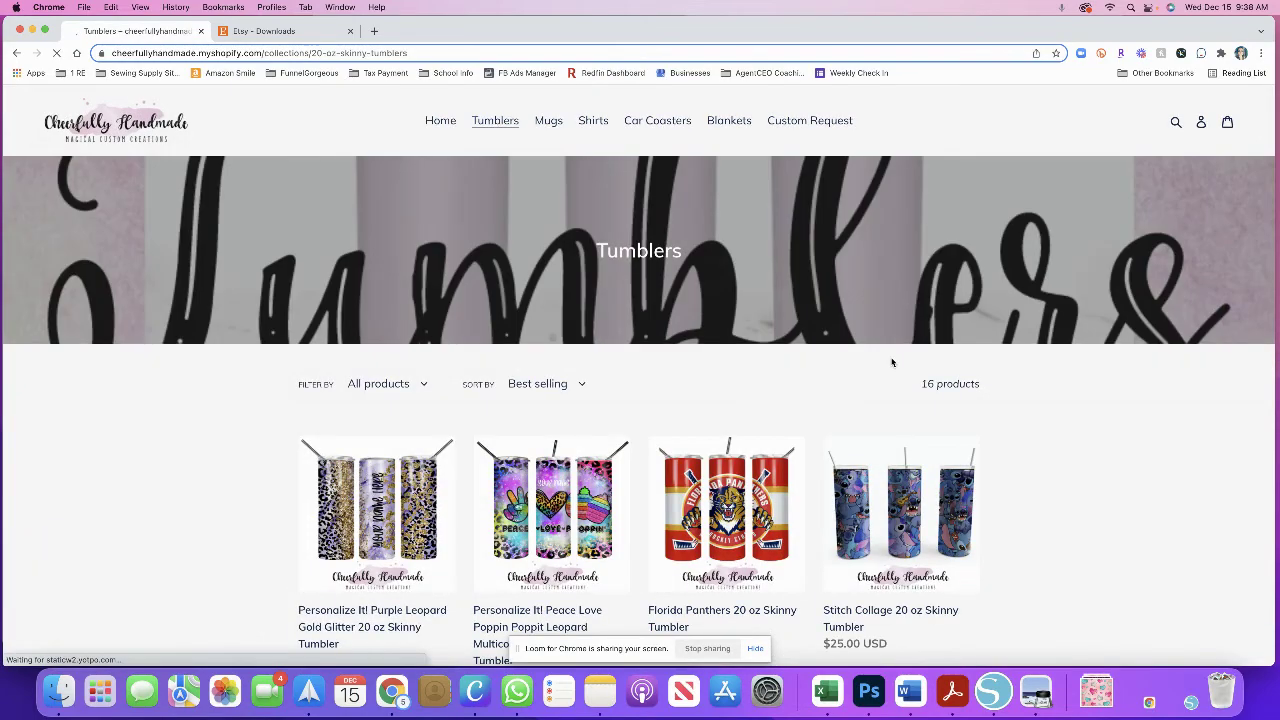
pyautogui.scroll(-5, 893, 362)
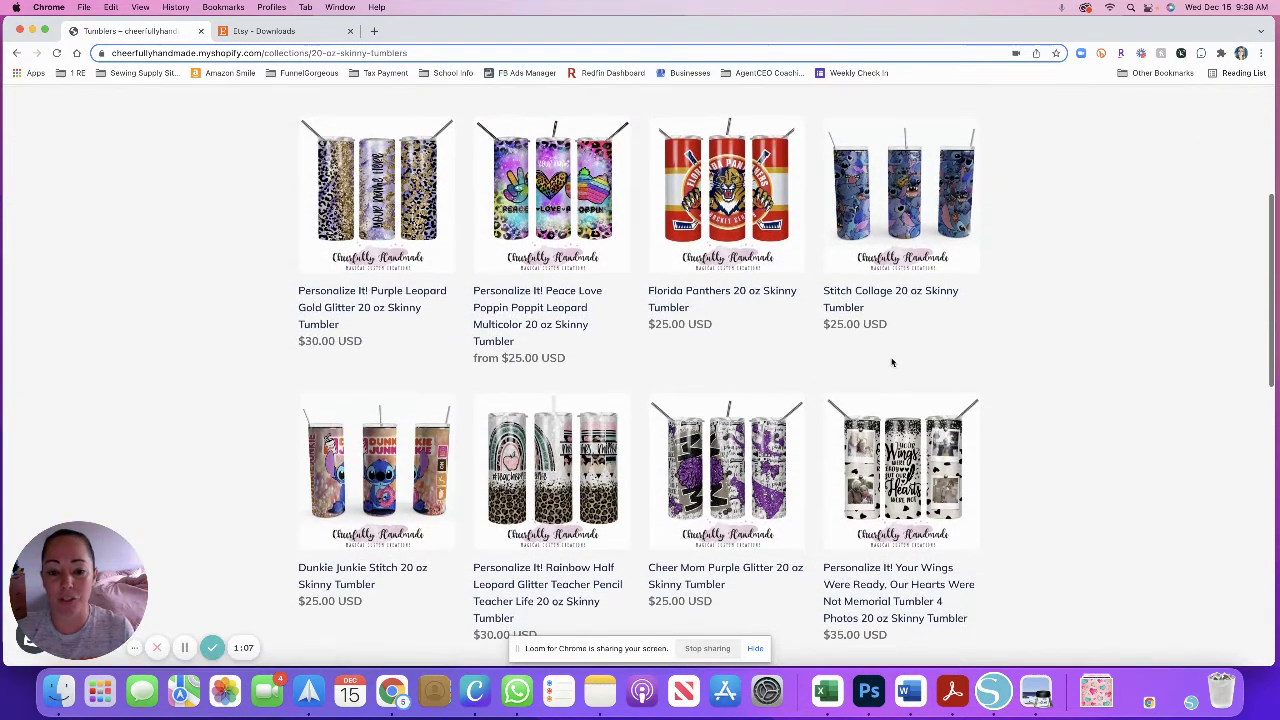
pyautogui.scroll(-4, 893, 362)
pyautogui.scroll(-7, 893, 362)
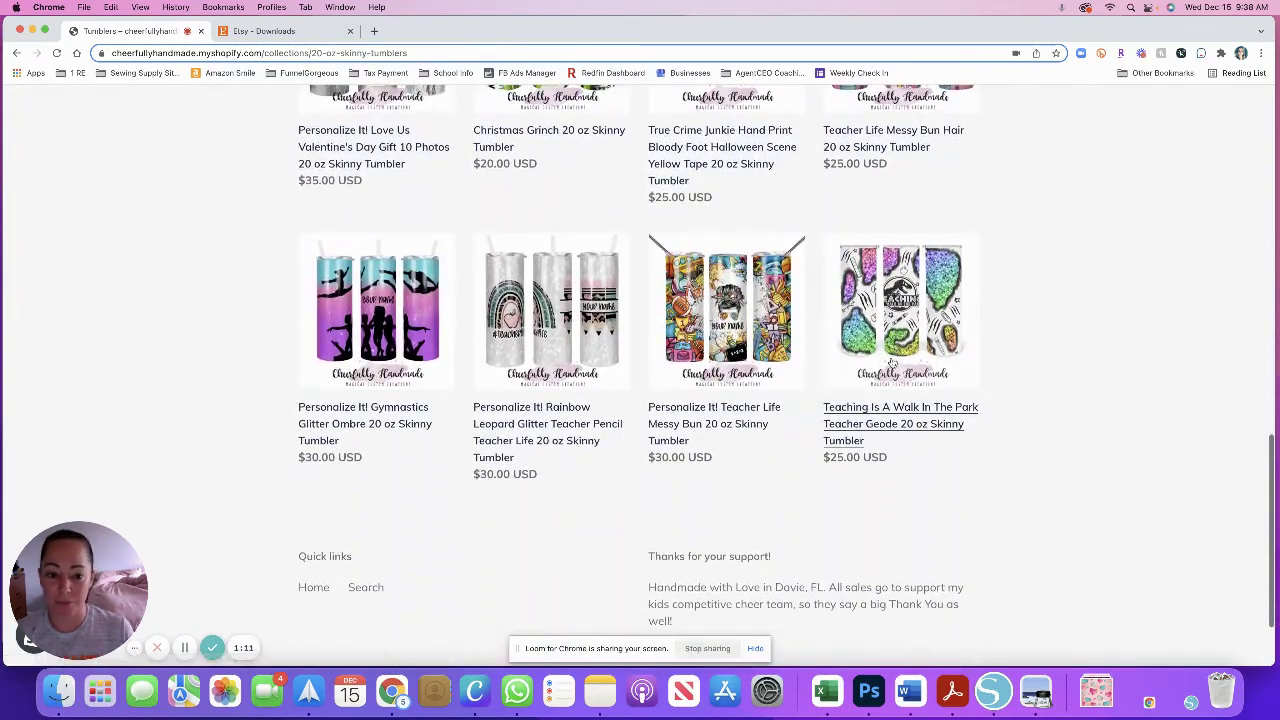
pyautogui.scroll(4, 893, 362)
pyautogui.scroll(-3, 893, 362)
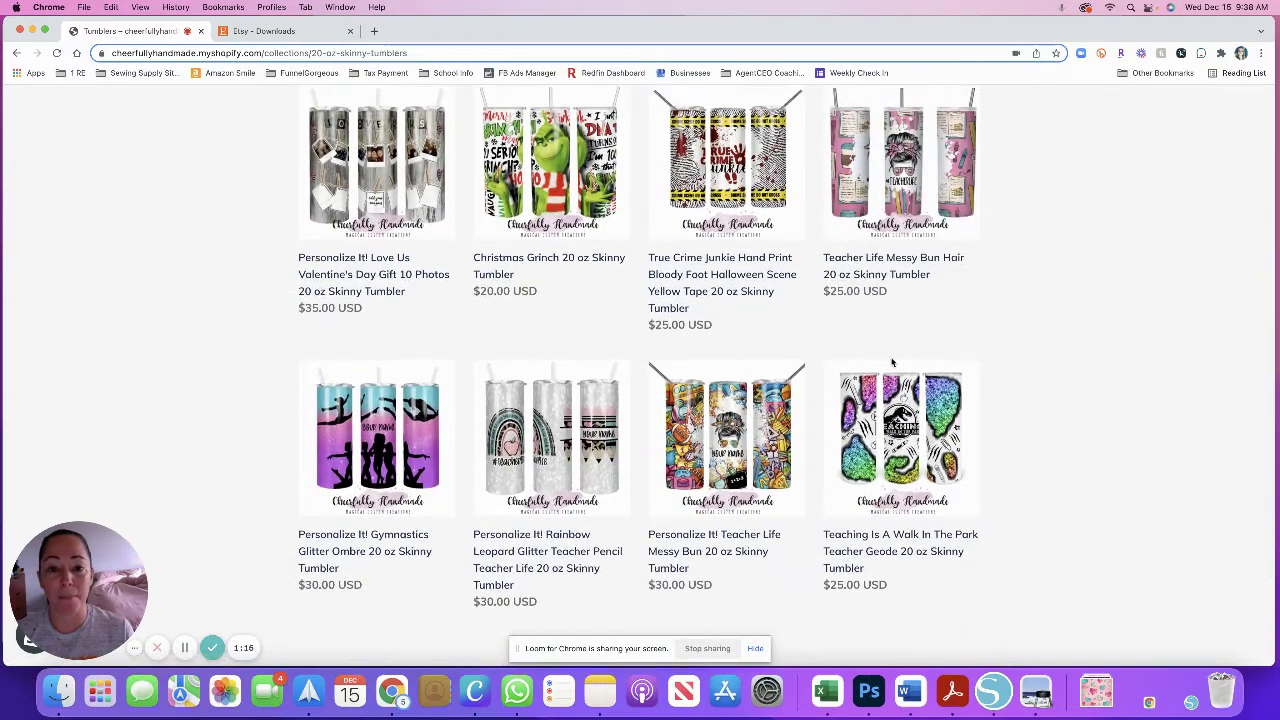
pyautogui.scroll(5, 893, 362)
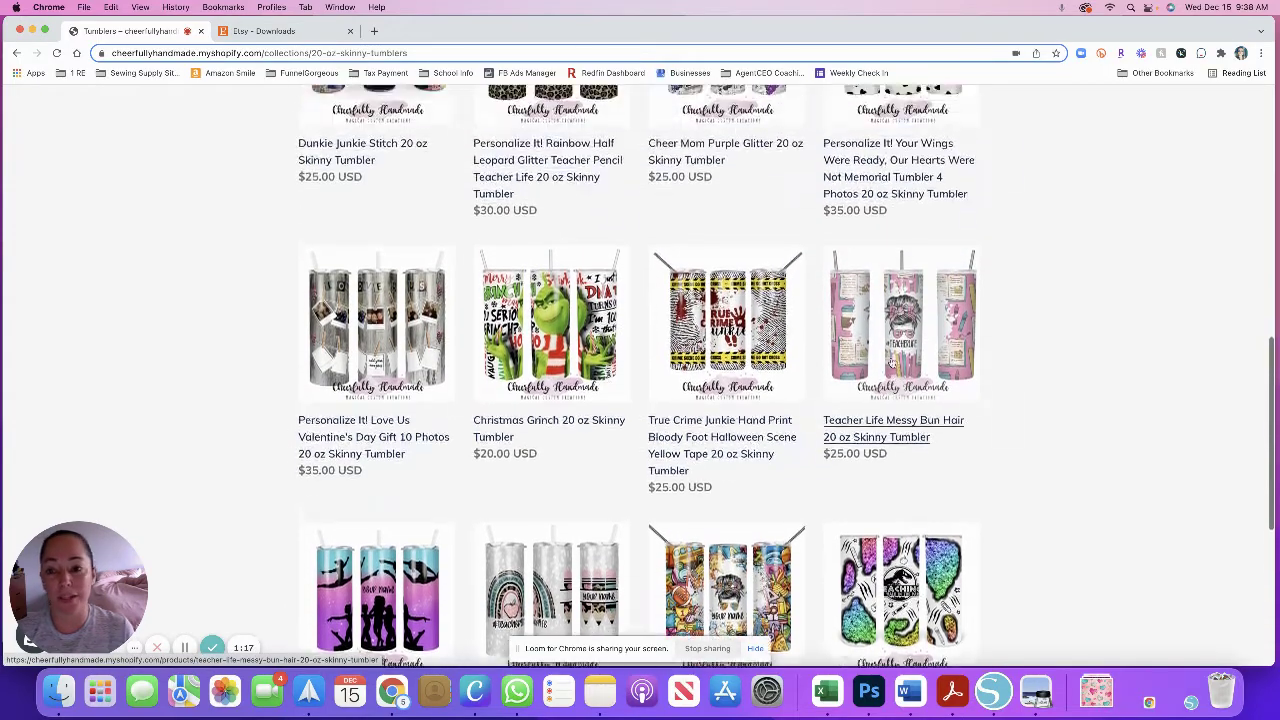
pyautogui.scroll(2, 893, 362)
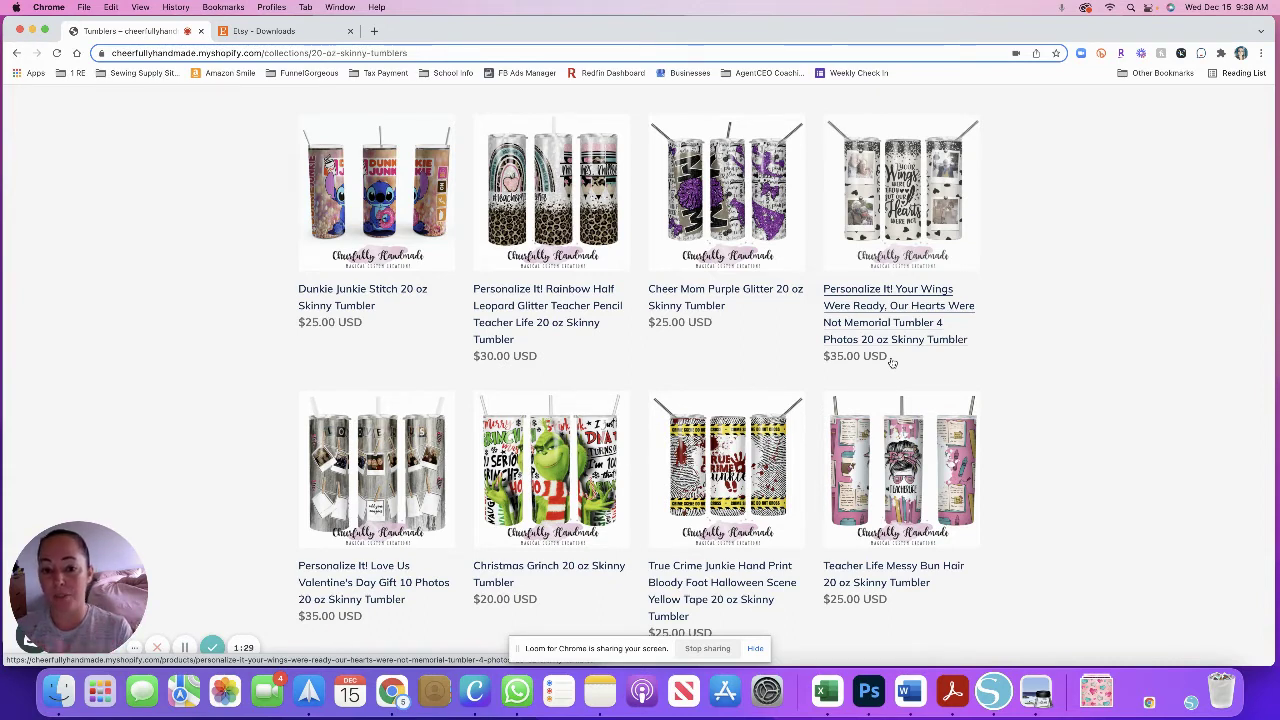
pyautogui.scroll(3, 892, 363)
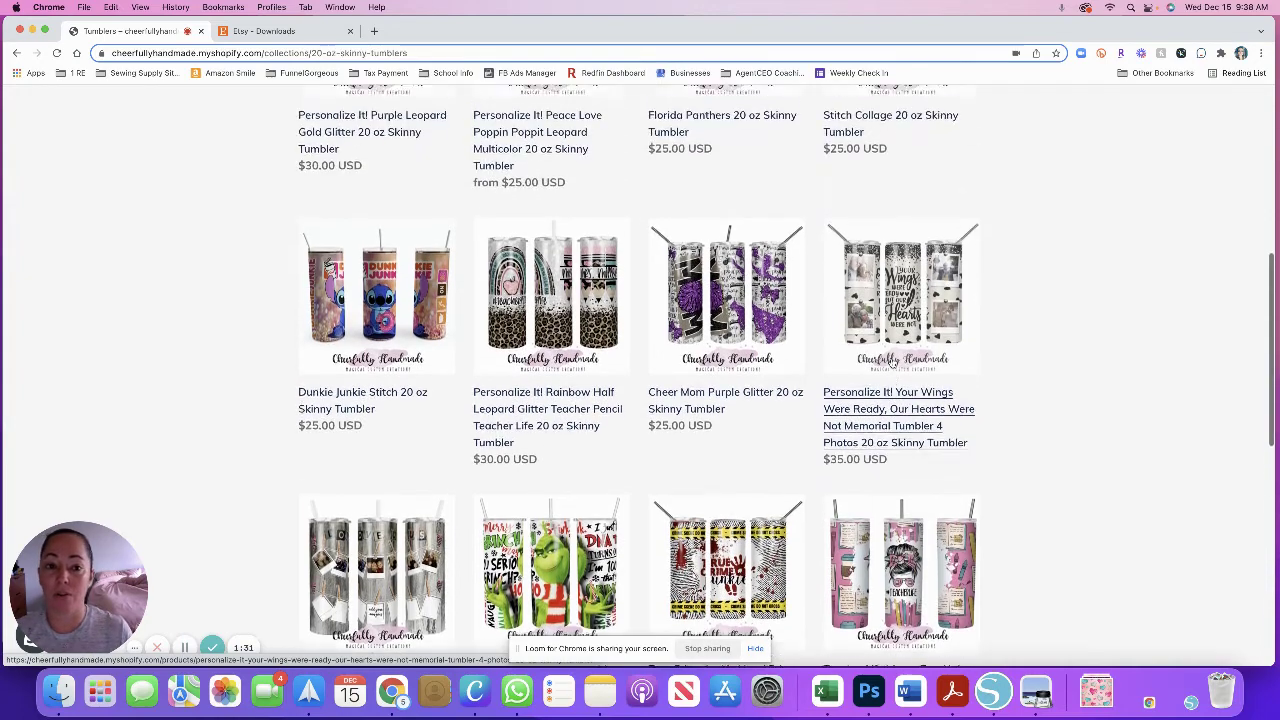
pyautogui.scroll(2, 892, 363)
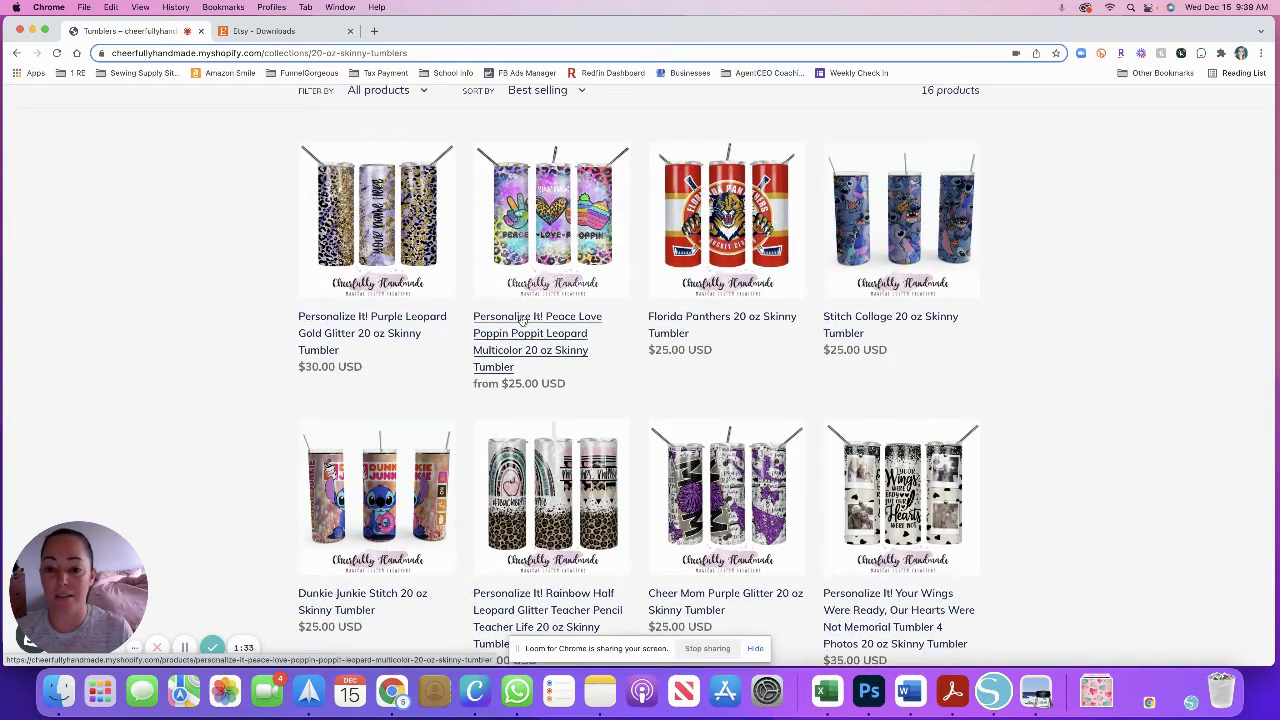
pyautogui.scroll(-1, 1049, 294)
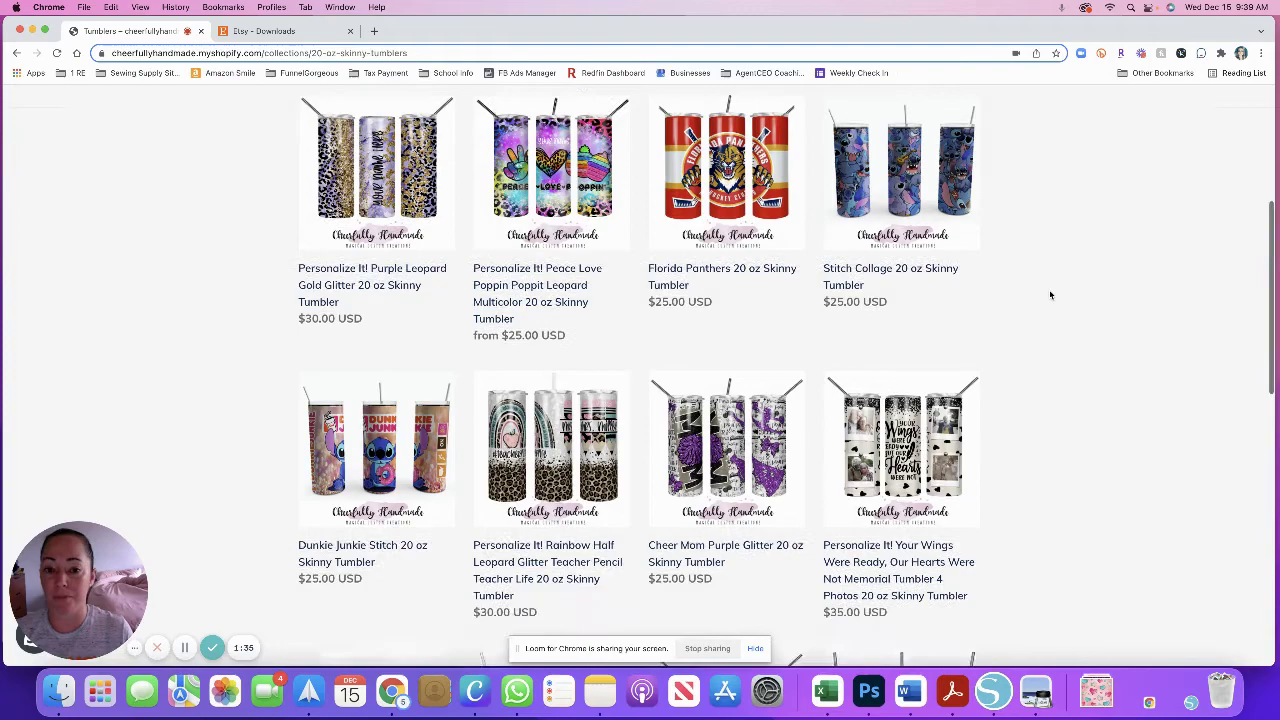
pyautogui.scroll(-9, 1049, 294)
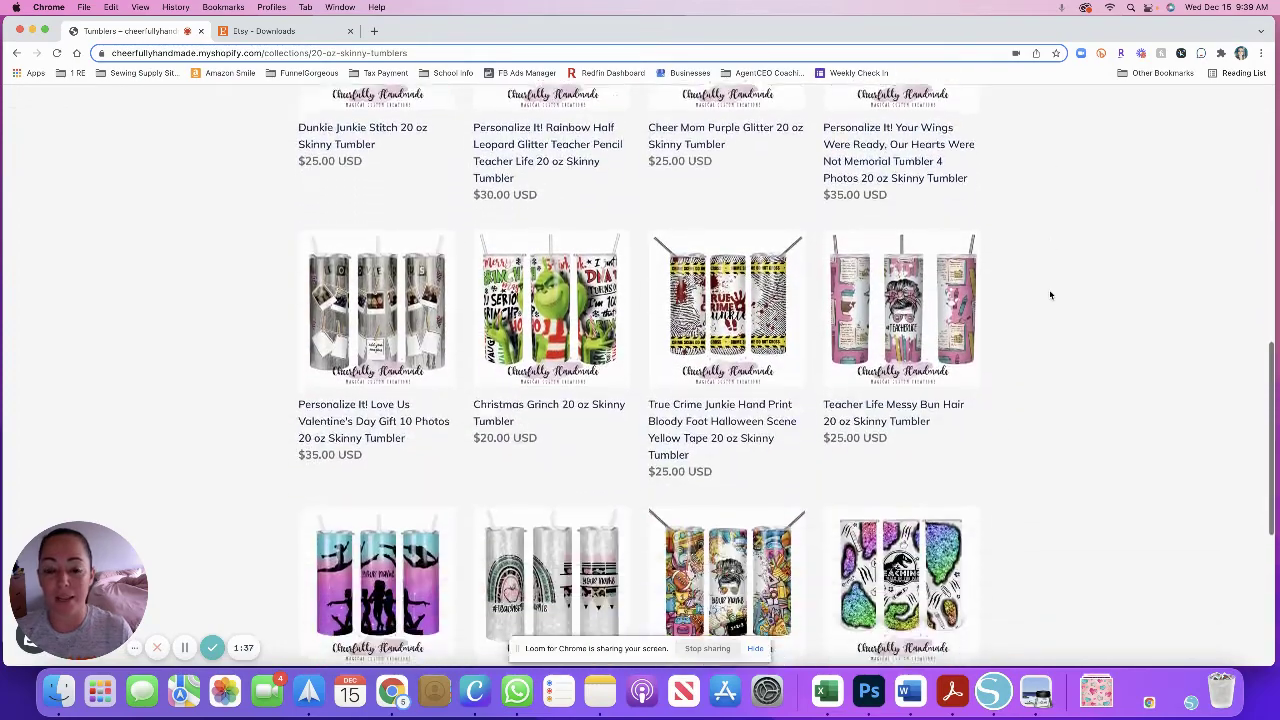
pyautogui.scroll(-2, 1050, 295)
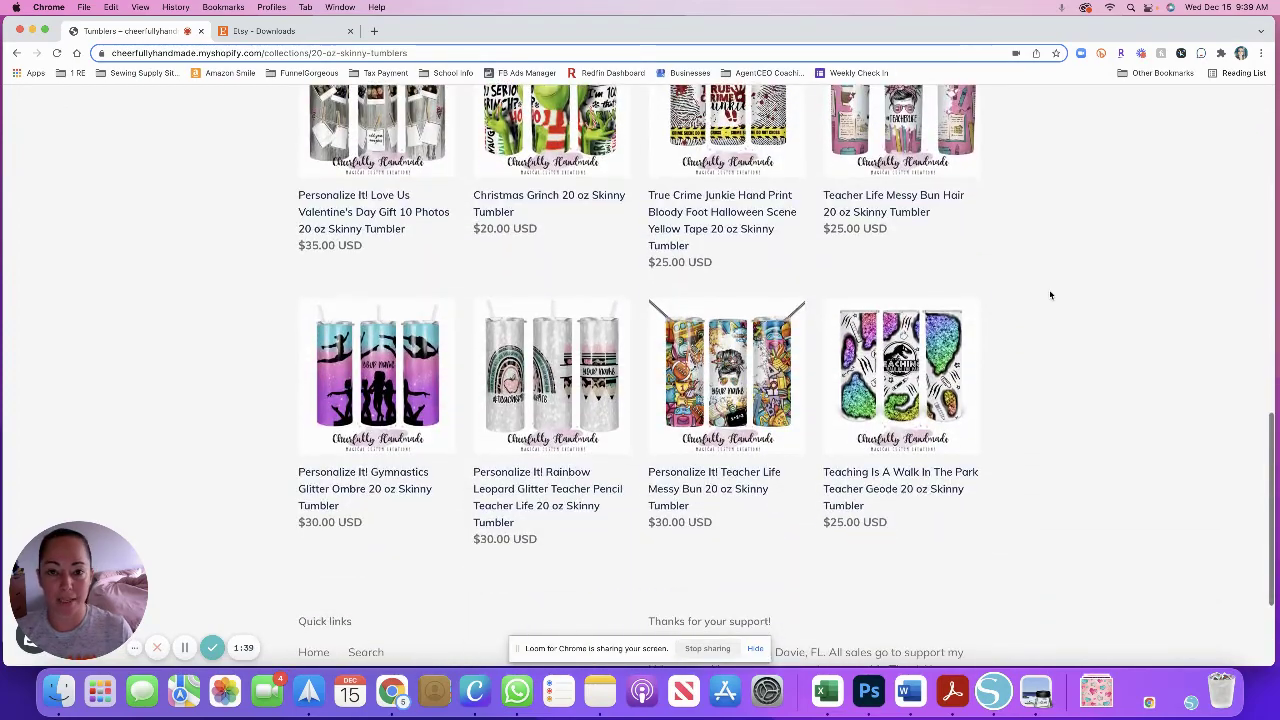
pyautogui.scroll(5, 1050, 295)
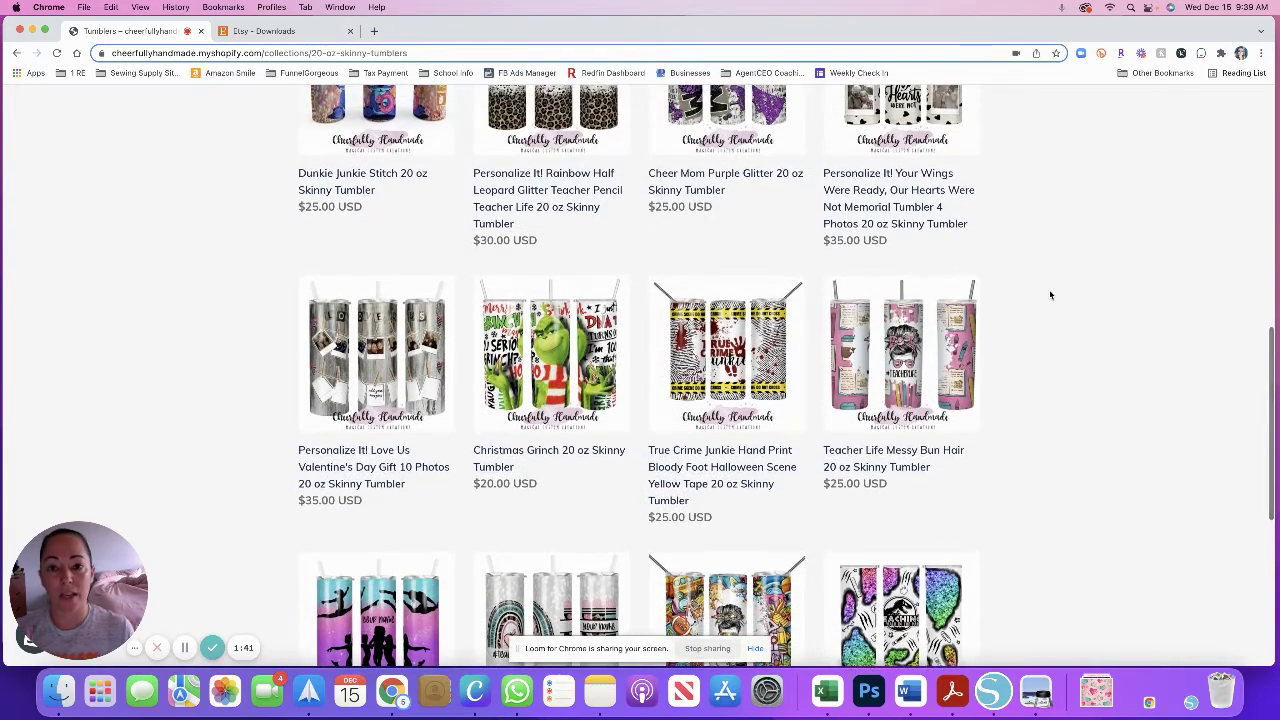
pyautogui.scroll(4, 1049, 294)
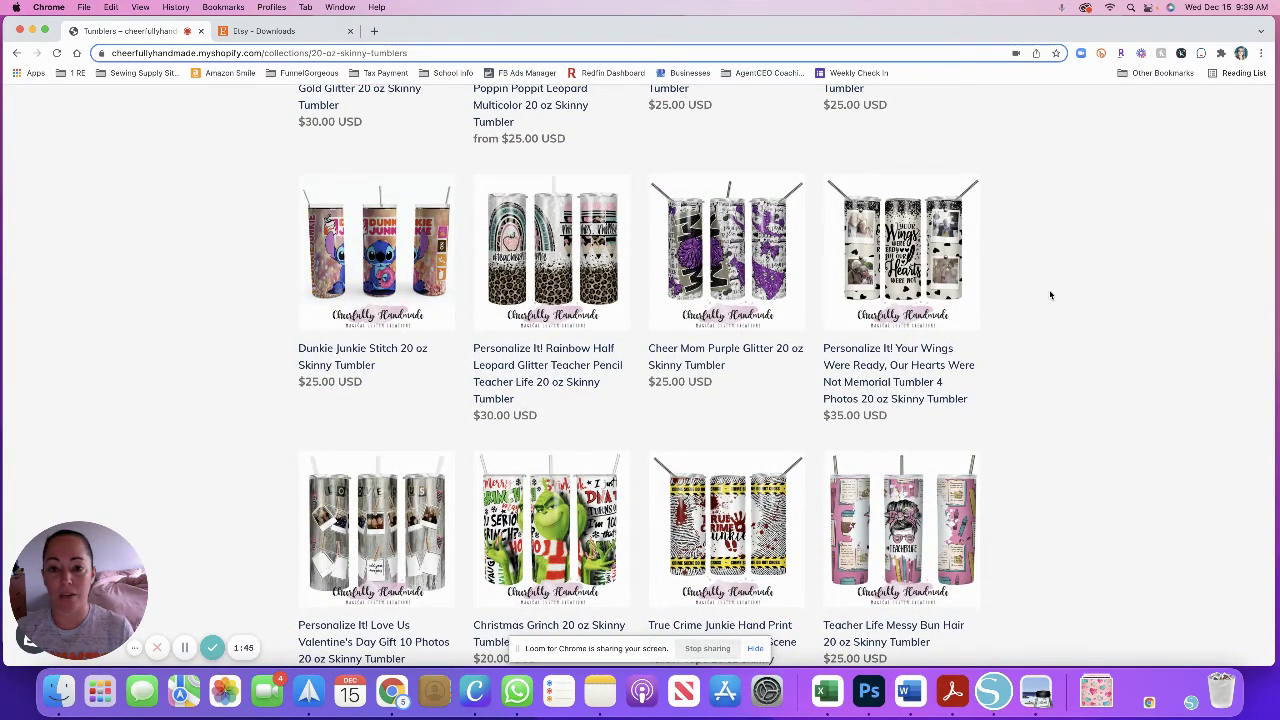
pyautogui.scroll(5, 1050, 295)
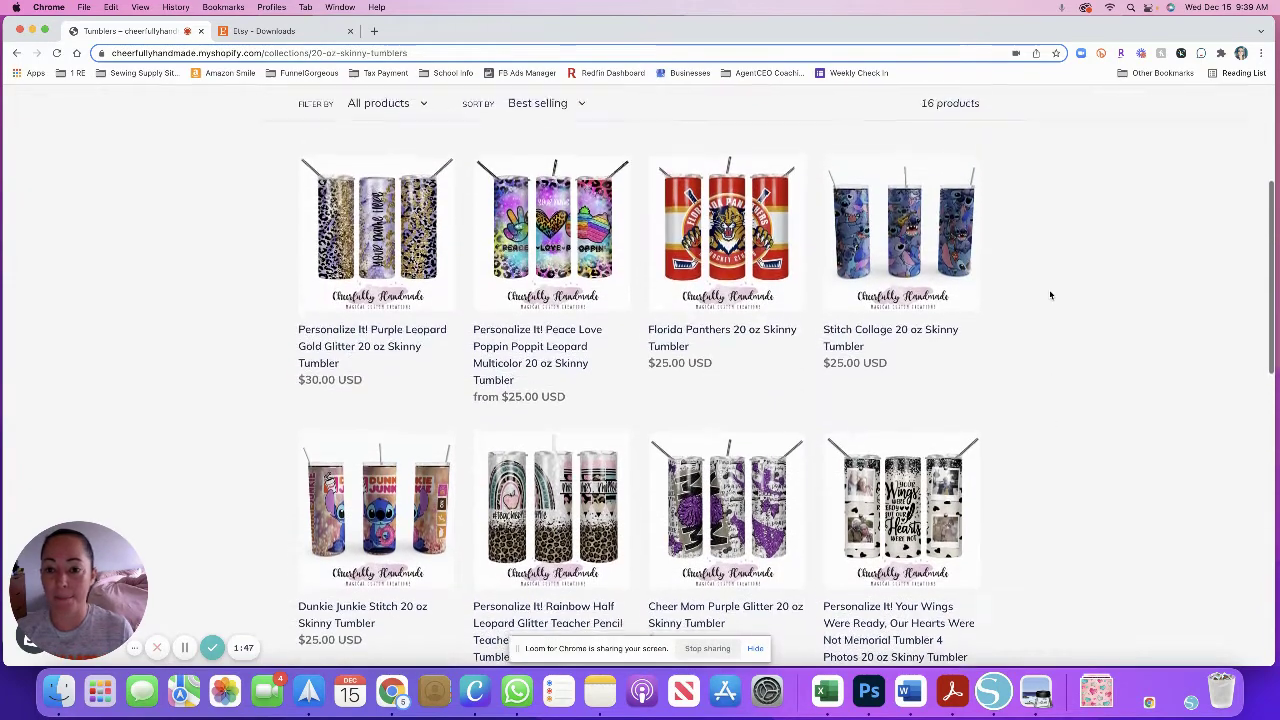
pyautogui.scroll(1, 1050, 295)
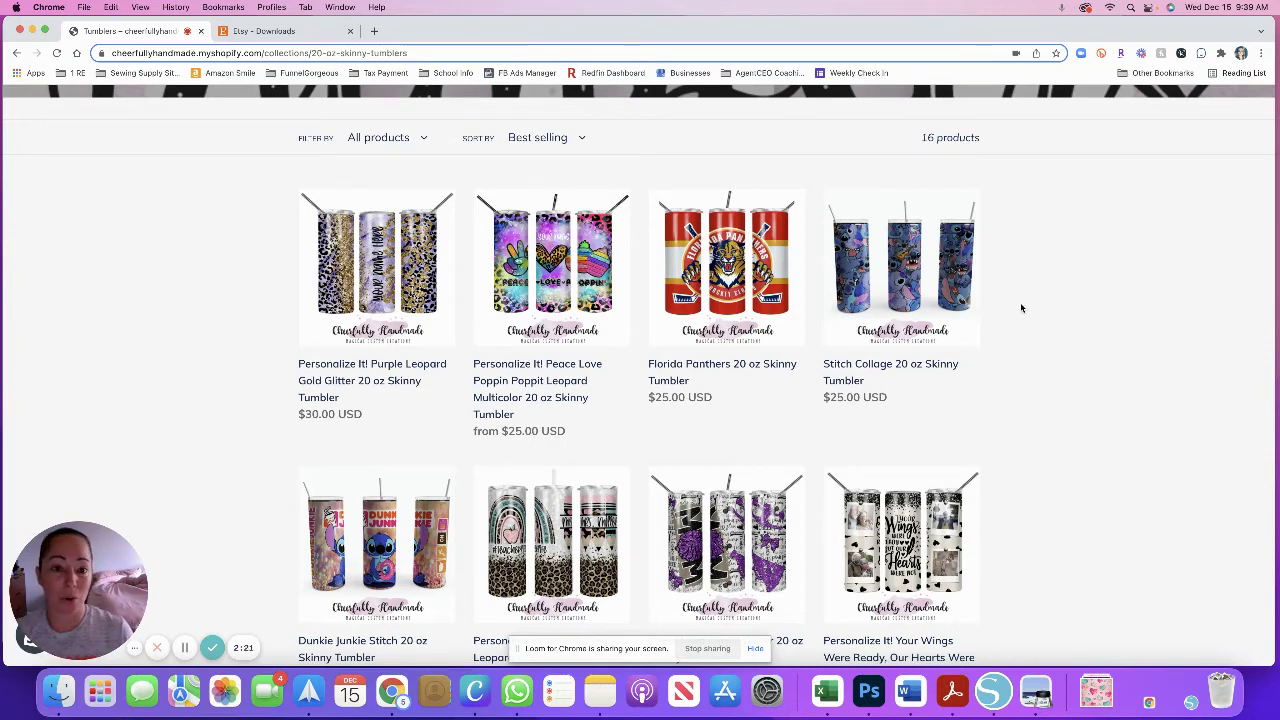
pyautogui.scroll(-1, 1024, 518)
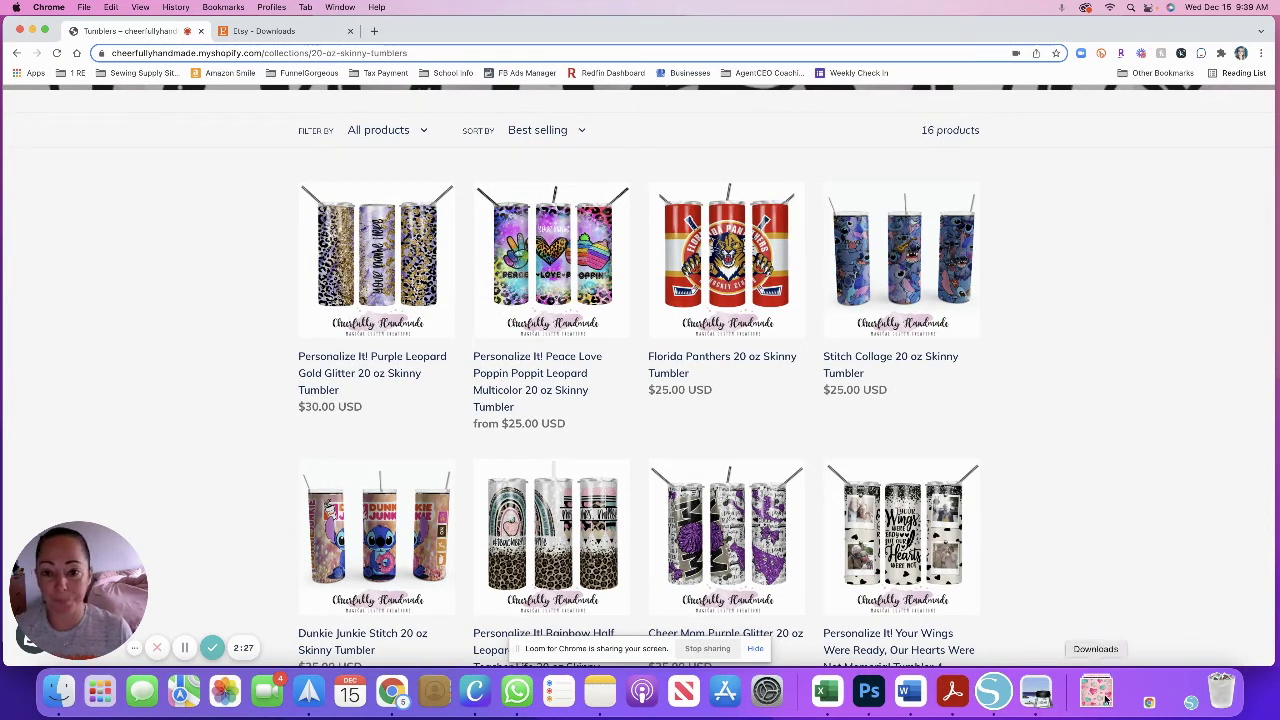
# From the Etsy order downloads, open the $4.50 Skinny tumbler mockup listing
pyautogui.click(289, 36)
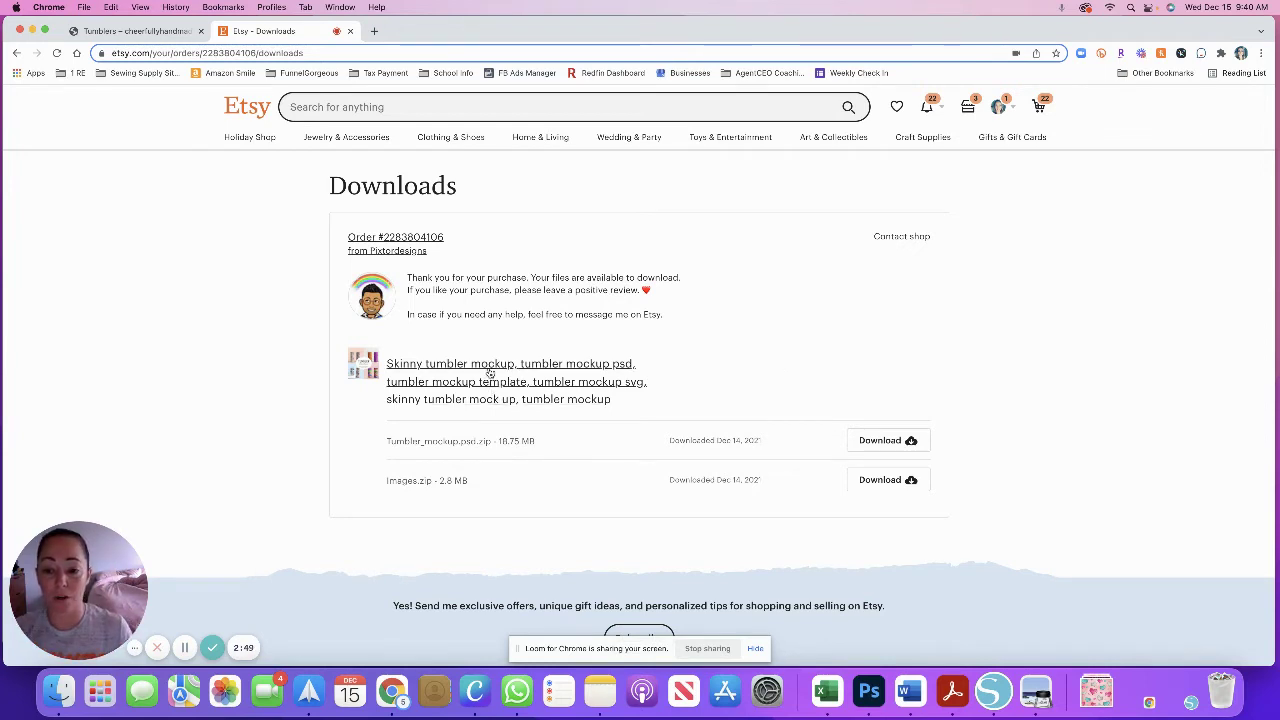
pyautogui.click(660, 352)
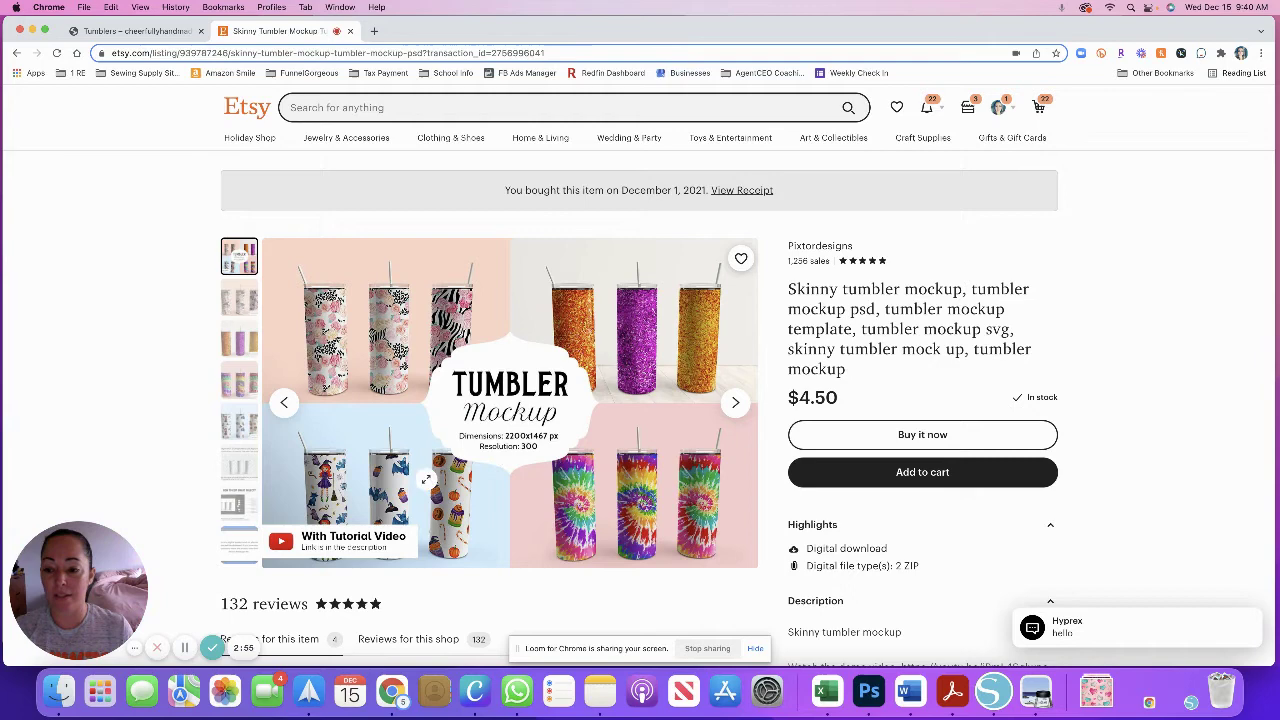
# Browse the Halloween and transparent-background previews up to the 'How to edit smart object?' image
pyautogui.click(241, 418)
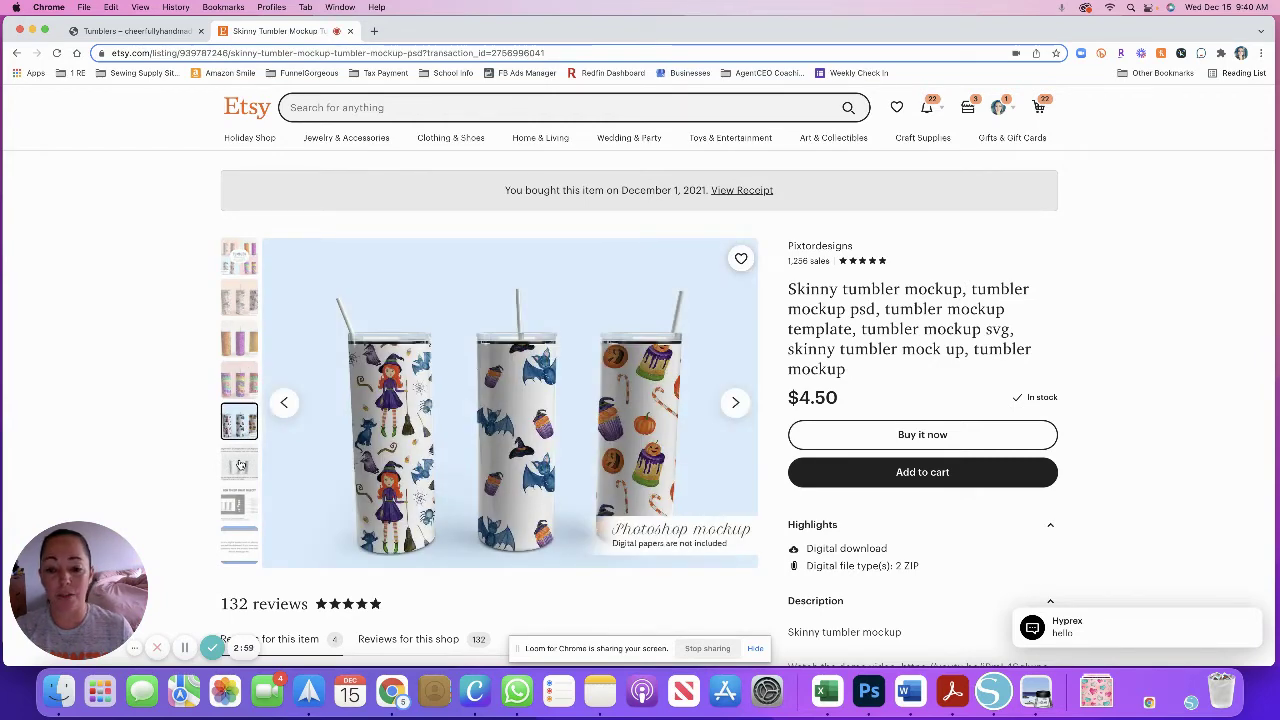
pyautogui.click(241, 464)
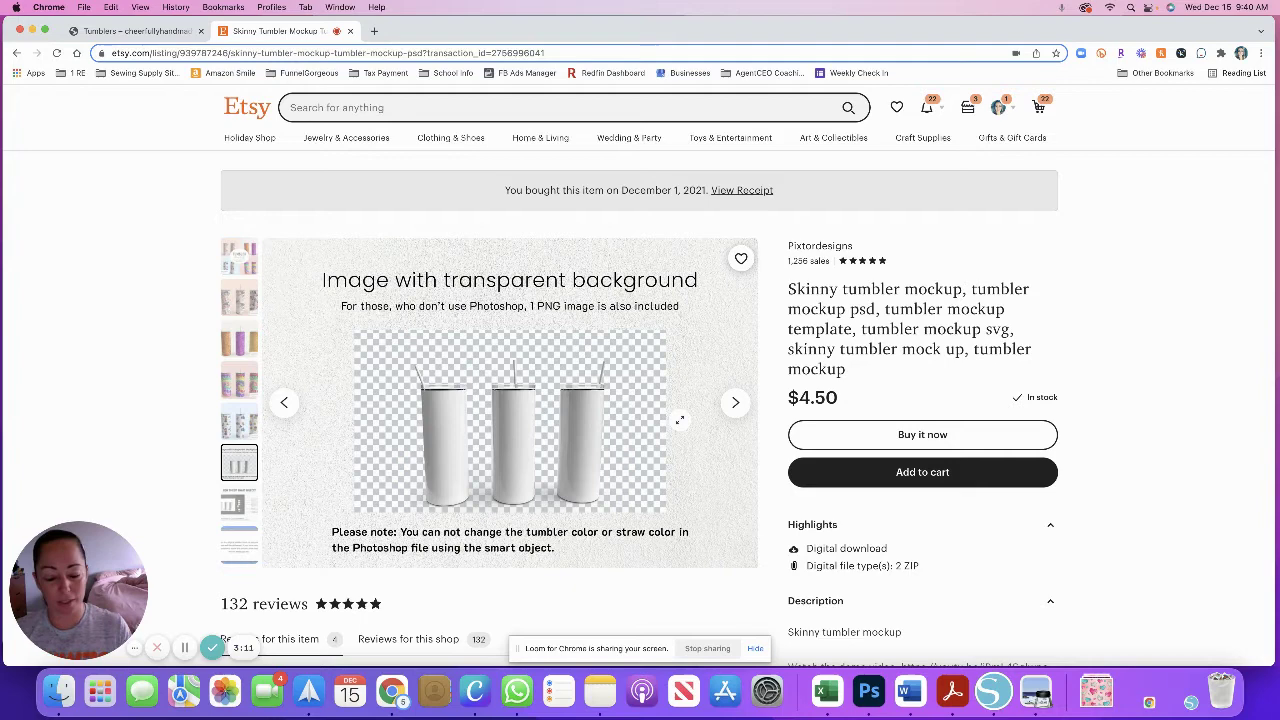
pyautogui.click(238, 505)
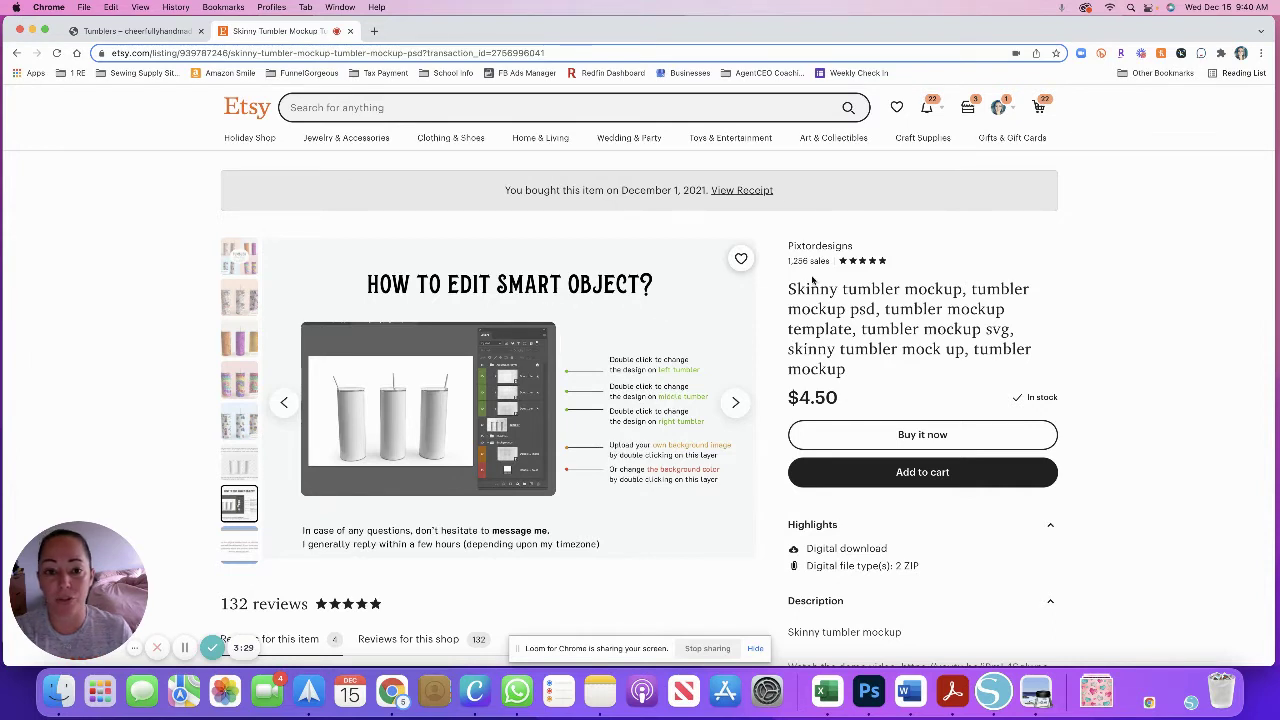
# Download Tumbler_mockup.psd.zip from the purchase receipt and open it to extract the PSDs
pyautogui.click(751, 197)
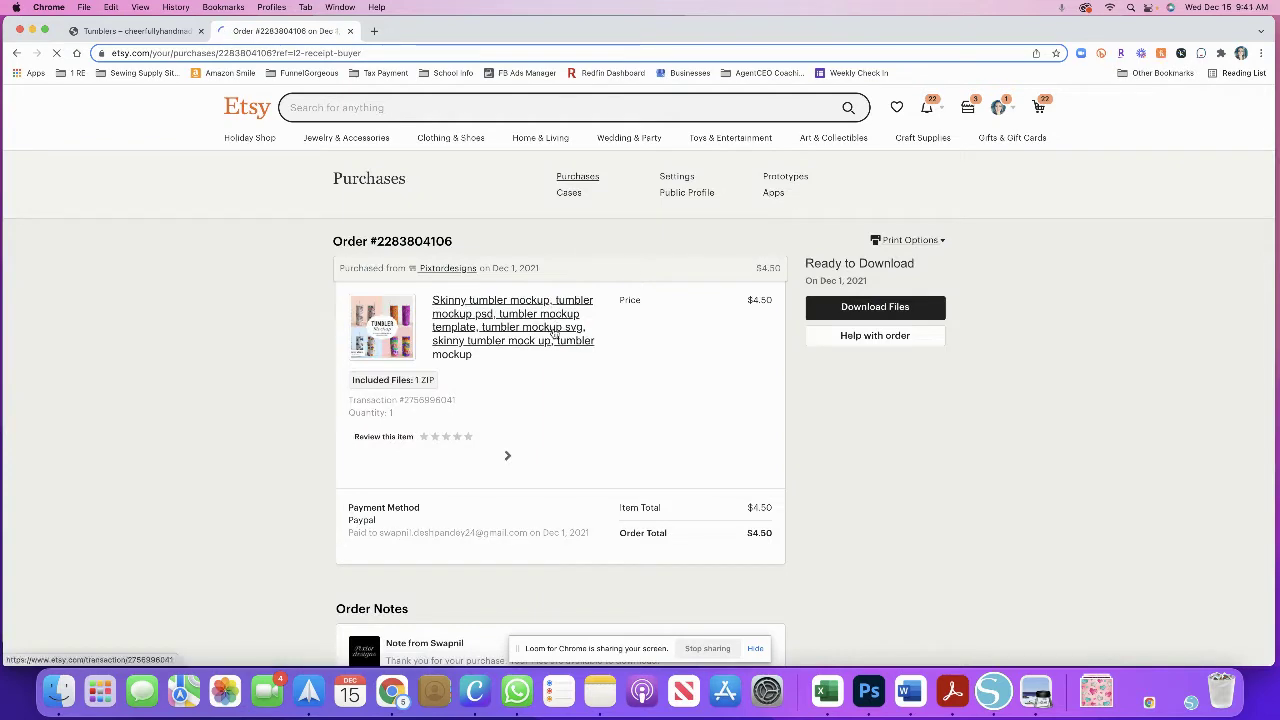
pyautogui.click(863, 310)
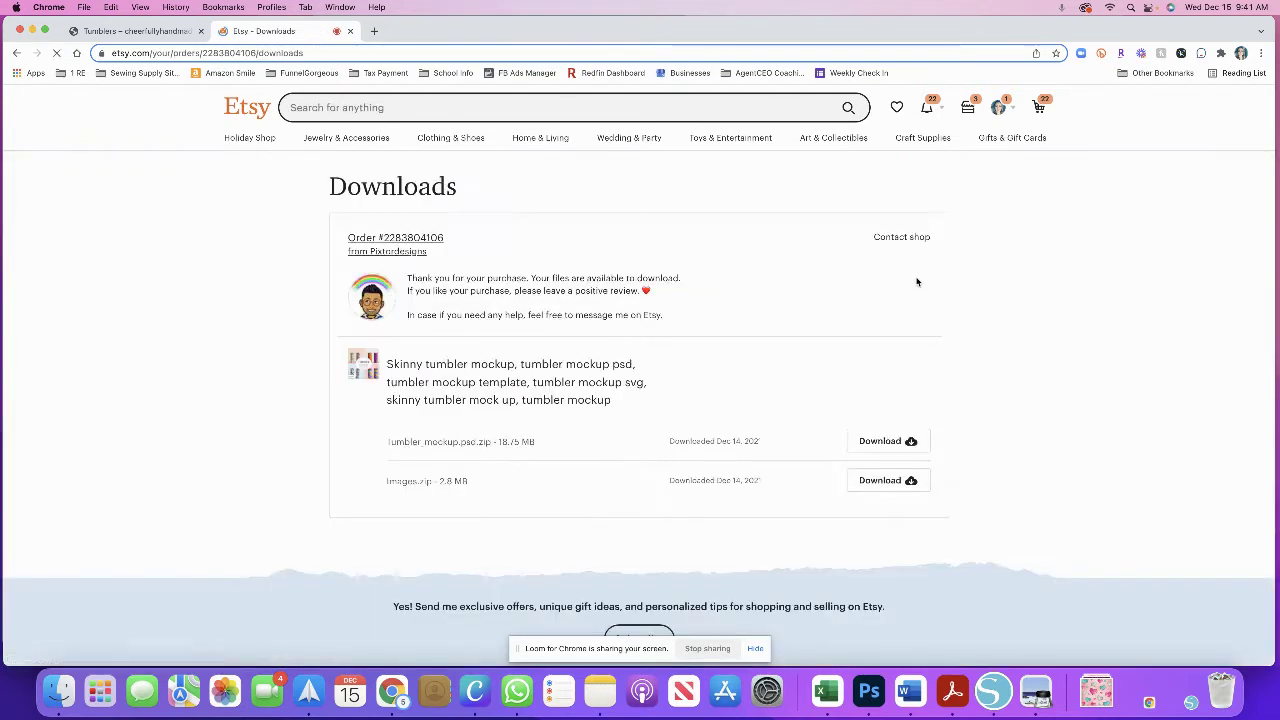
pyautogui.click(880, 449)
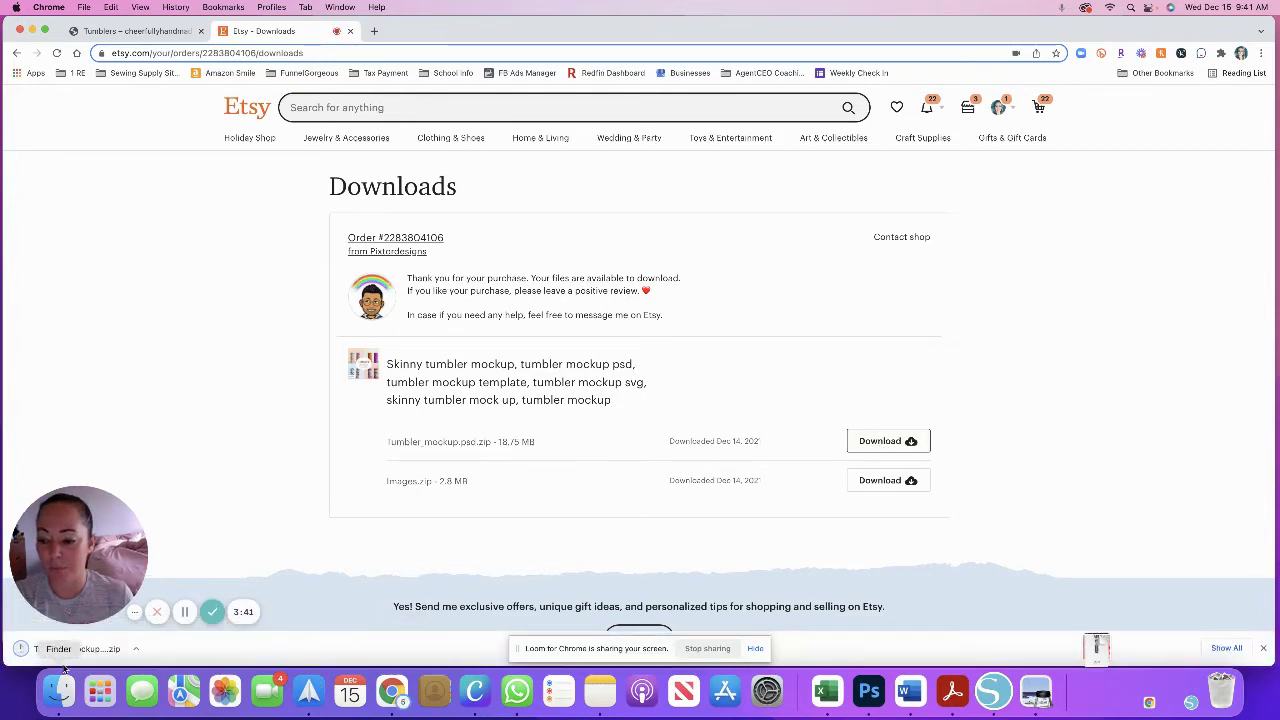
pyautogui.click(75, 648)
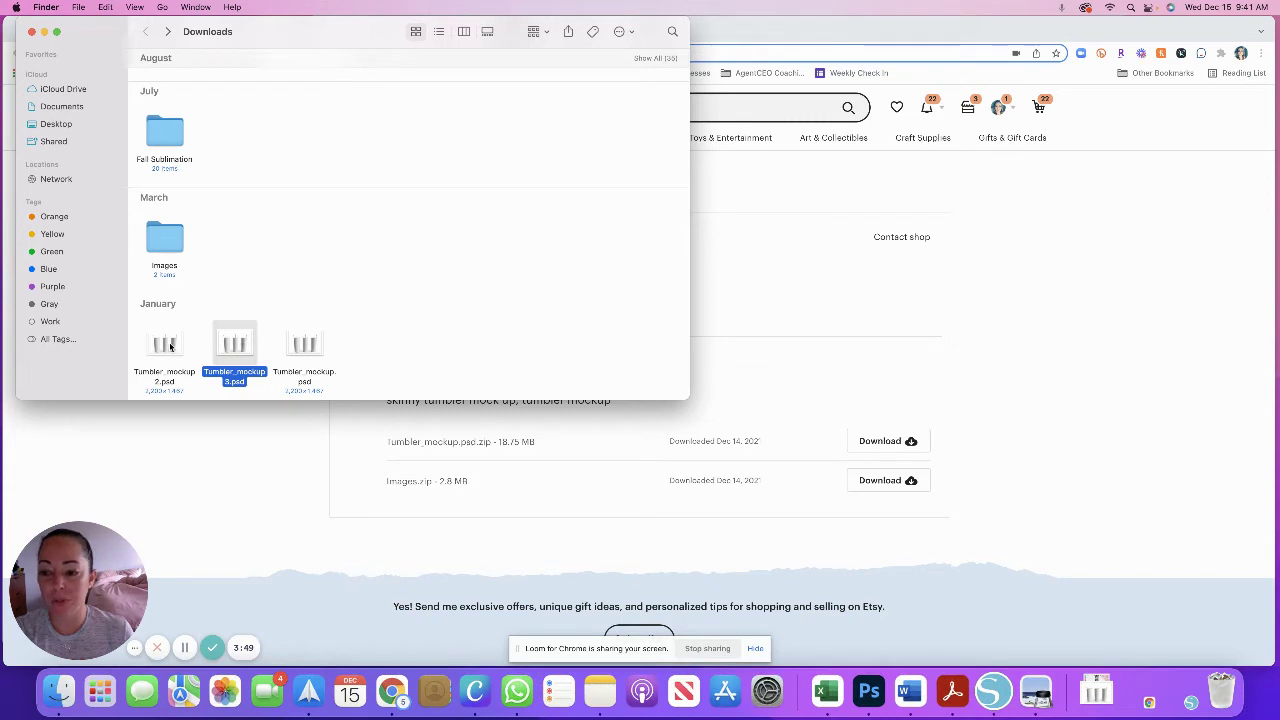
# Open Tumbler_mockup 3.psd from the Downloads folder in Photoshop
pyautogui.click(381, 349)
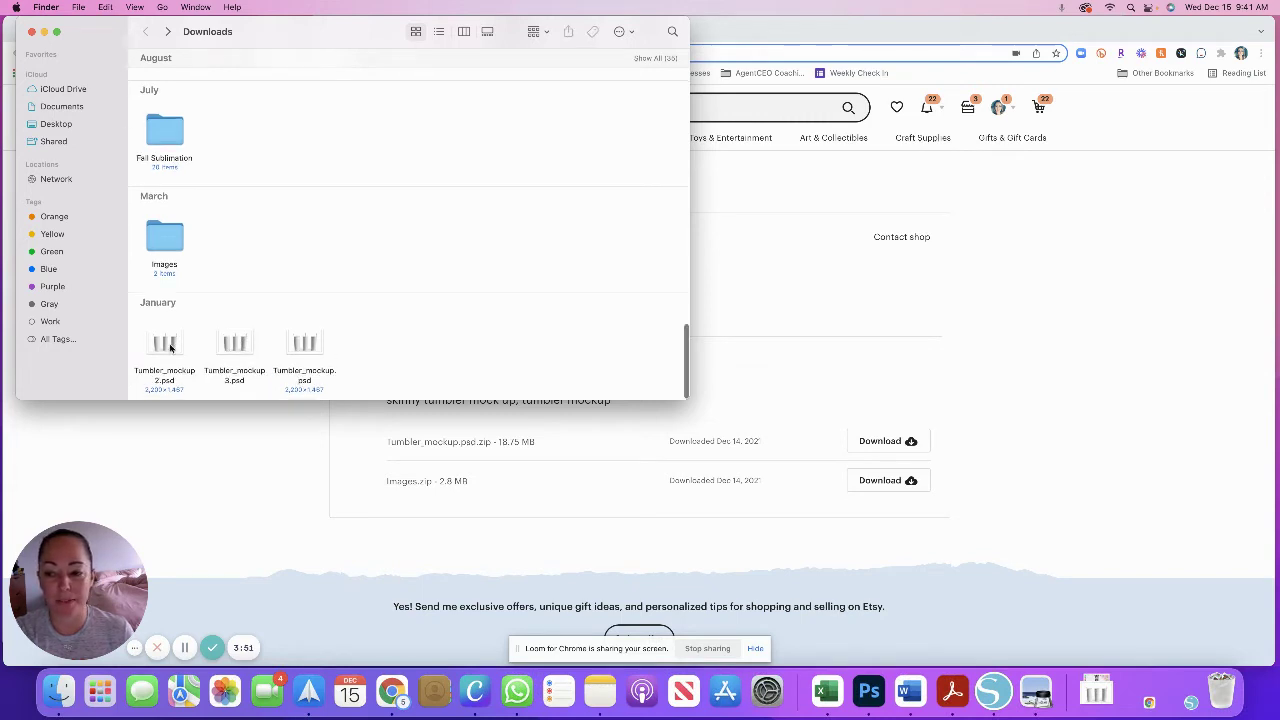
pyautogui.click(233, 345)
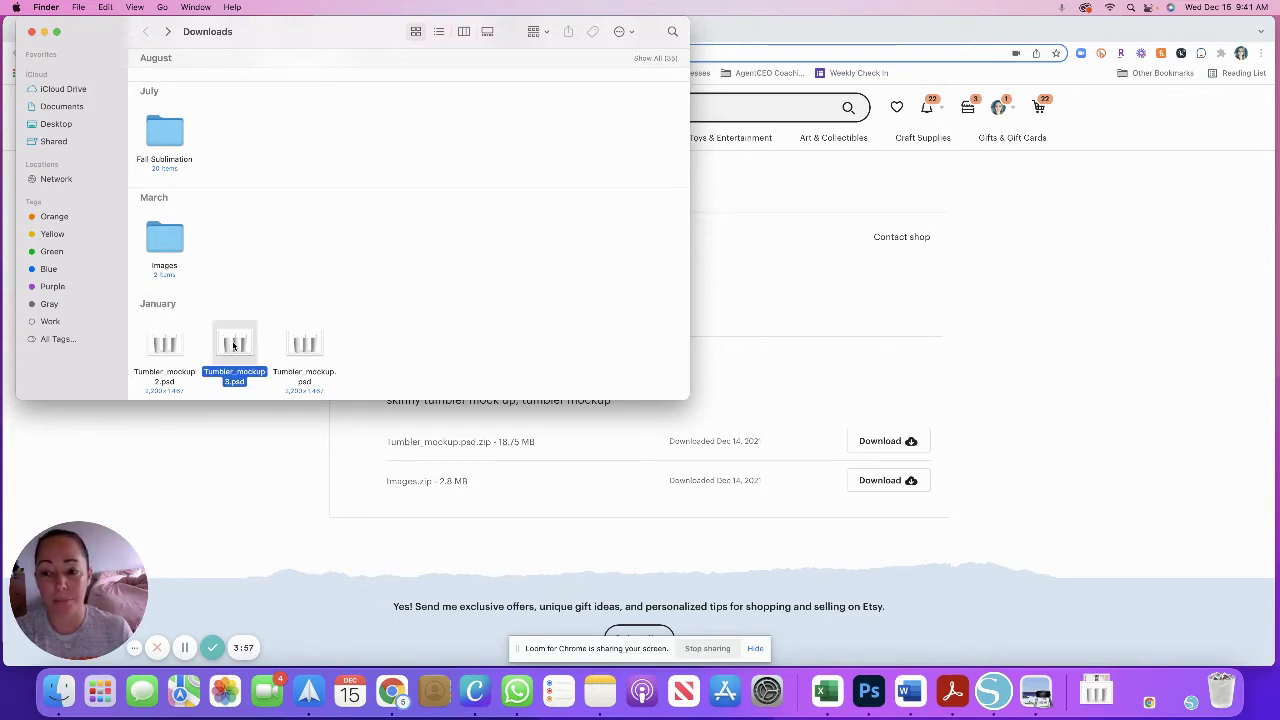
pyautogui.doubleClick(233, 345)
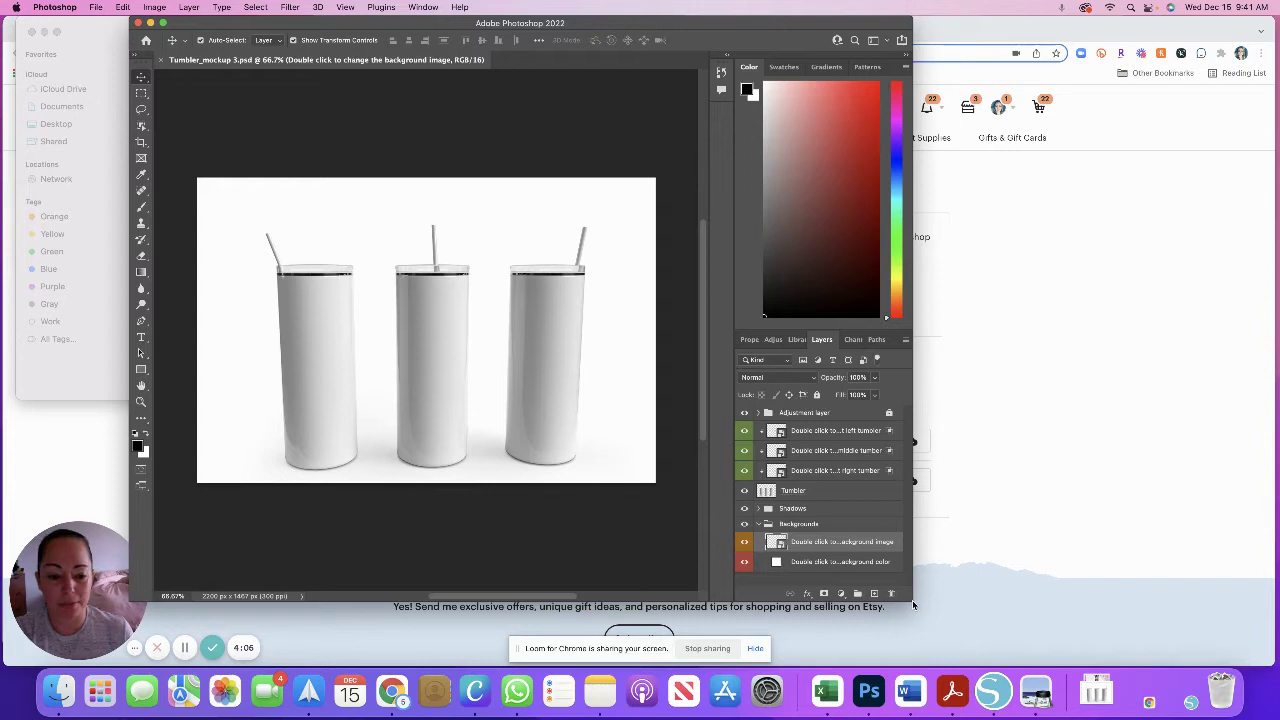
# Enlarge the Photoshop window, collapse the Backgrounds group, and shift the window right
pyautogui.moveTo(913, 605); pyautogui.dragTo(943, 620)
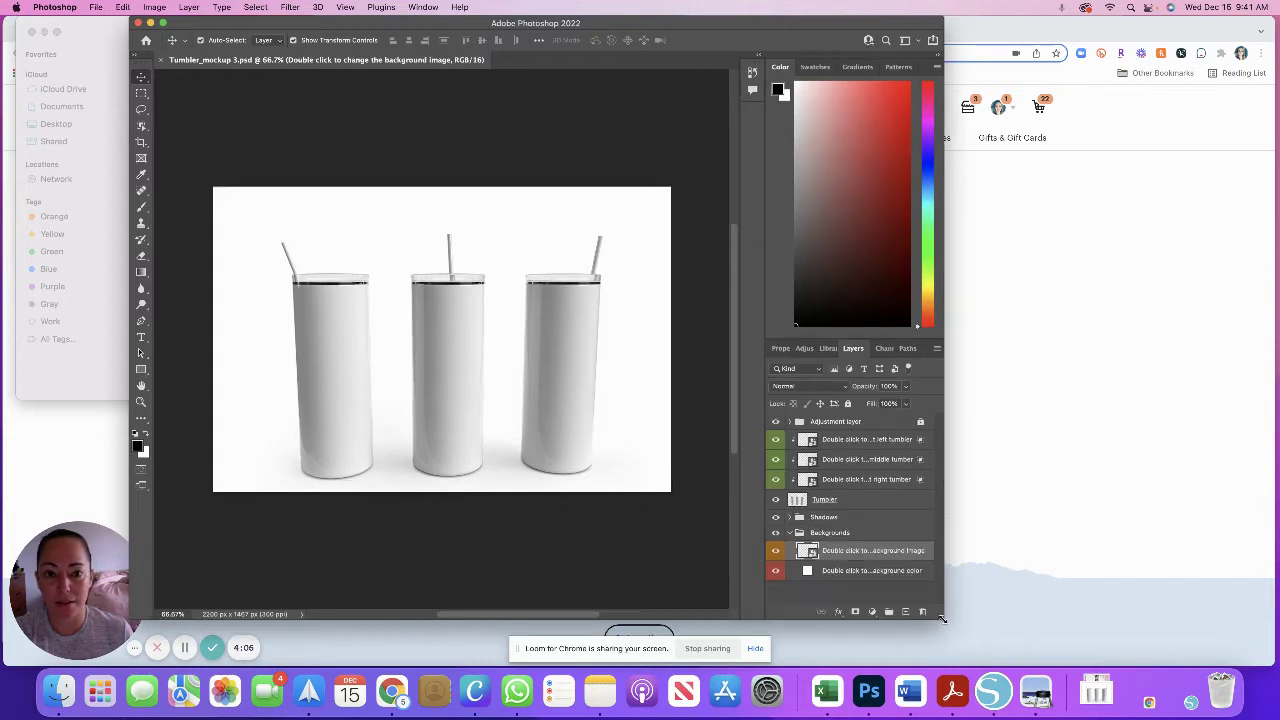
pyautogui.click(790, 533)
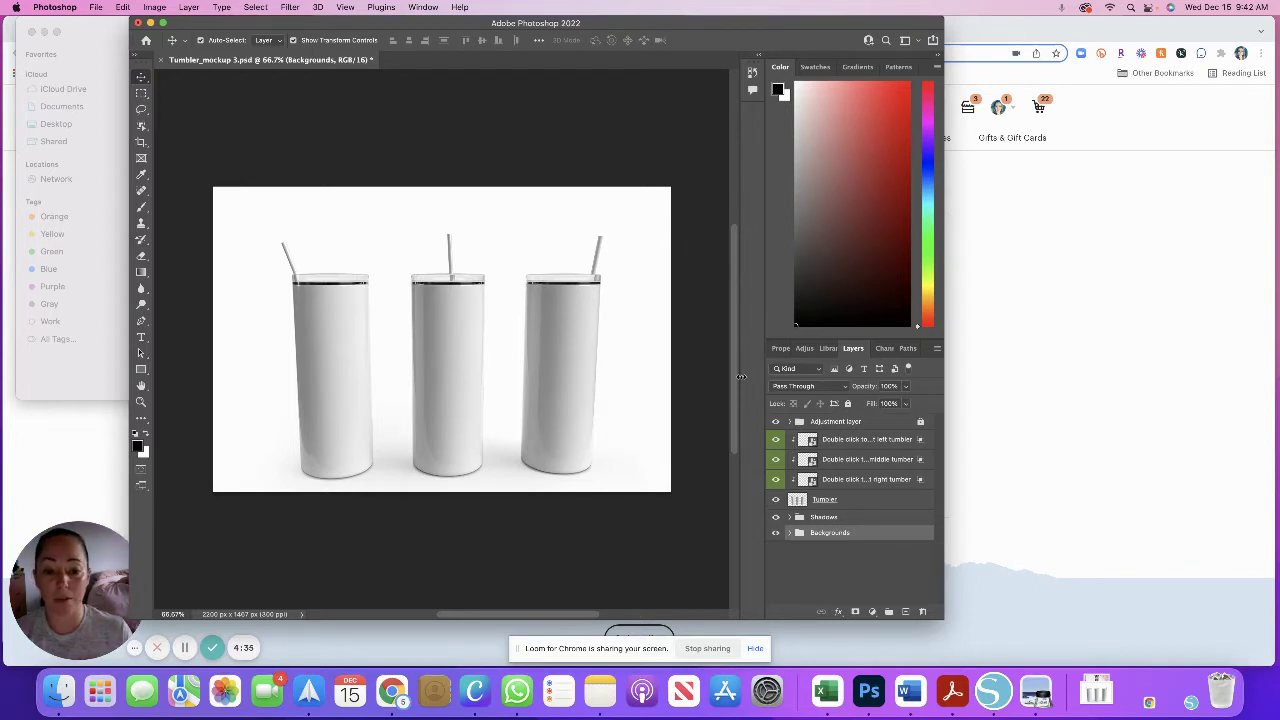
pyautogui.moveTo(735, 383); pyautogui.dragTo(735, 395)
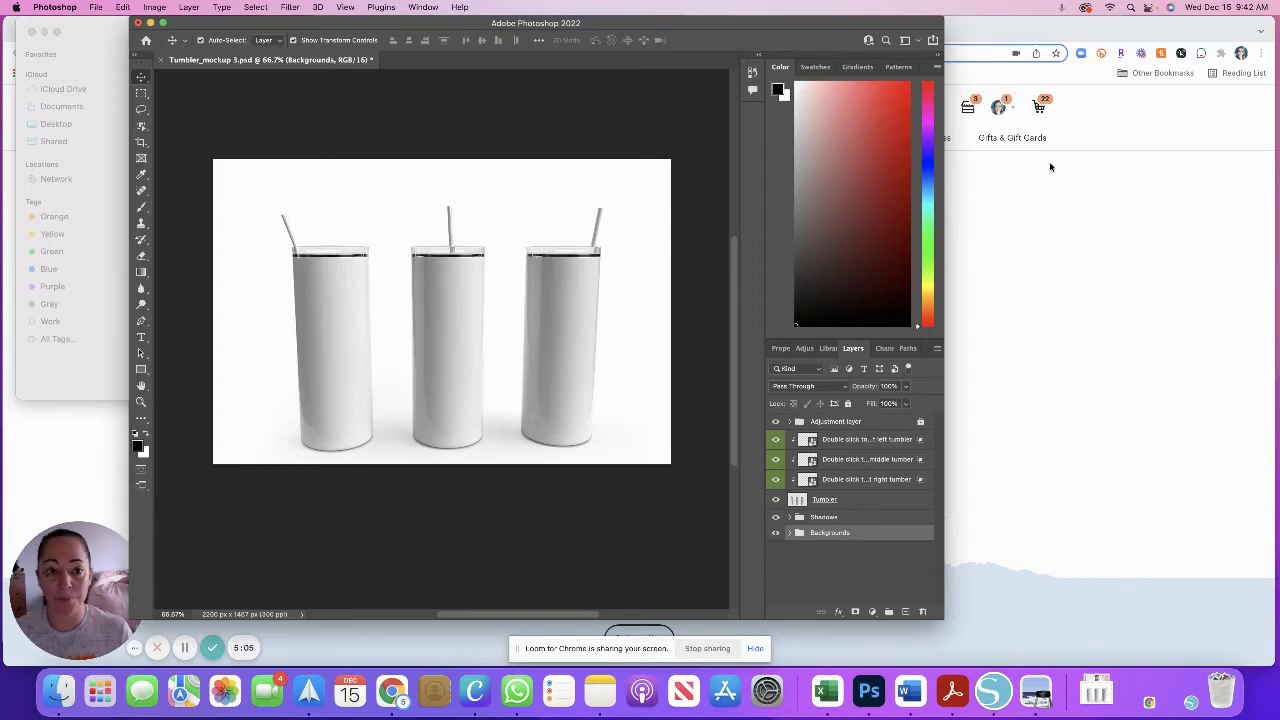
pyautogui.moveTo(833, 24); pyautogui.dragTo(898, 12)
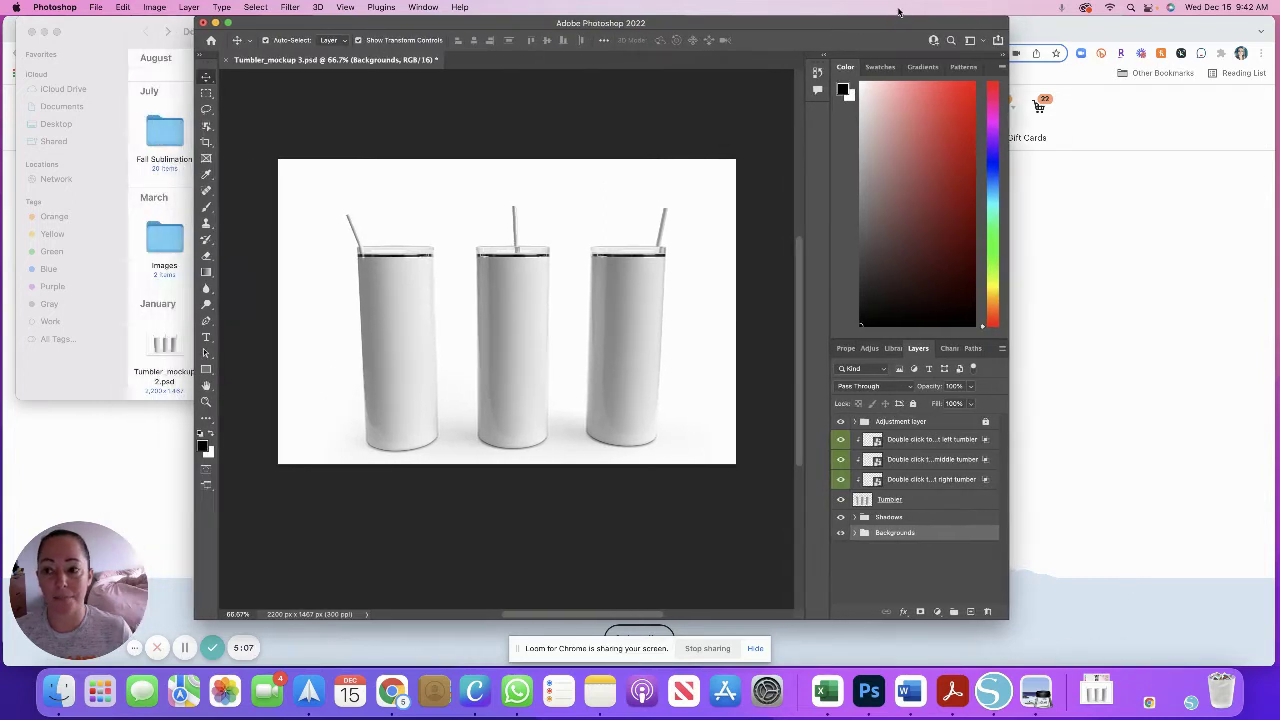
# Show the Desktop folder in Finder and move the window to the screen's right side
pyautogui.click(124, 44)
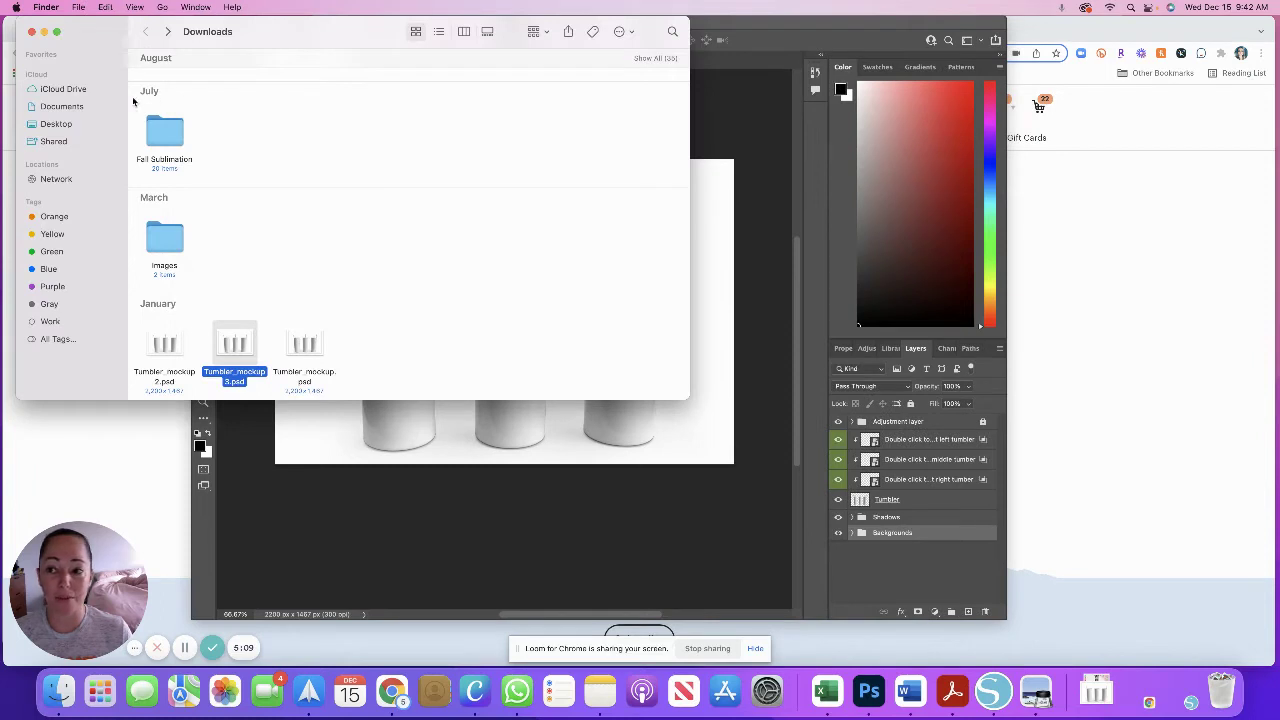
pyautogui.click(56, 126)
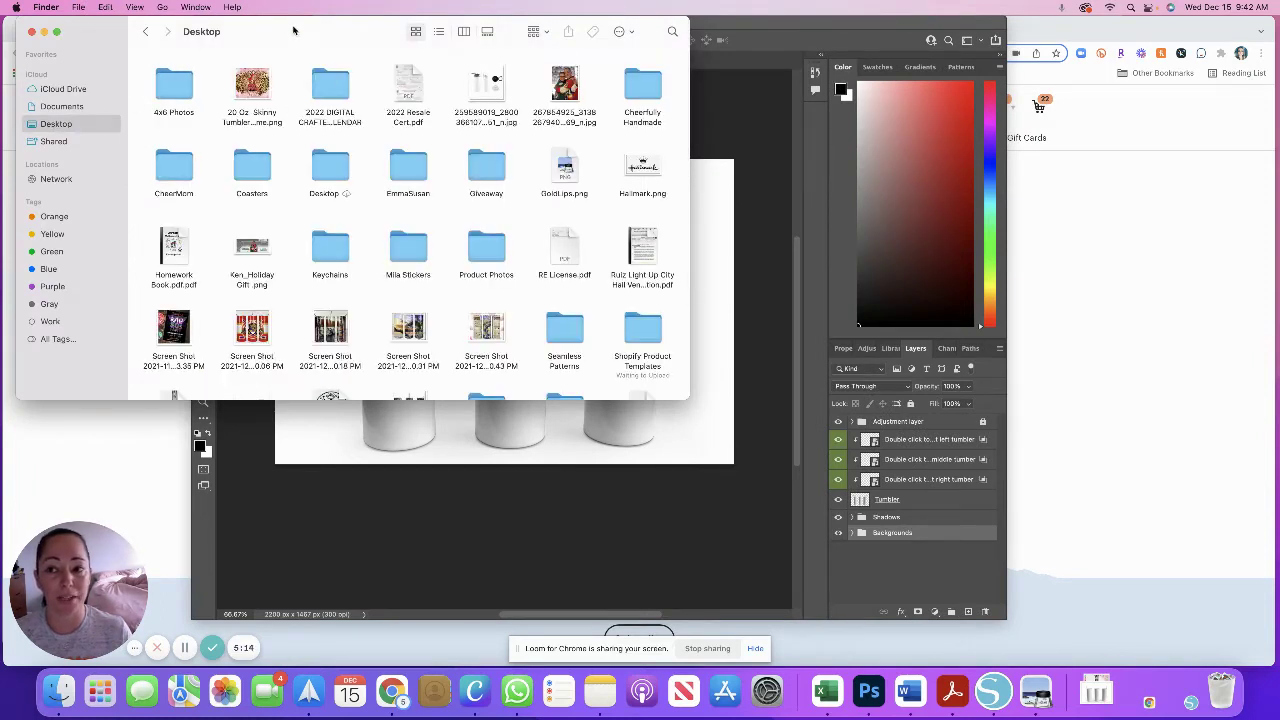
pyautogui.moveTo(290, 22); pyautogui.dragTo(855, 3)
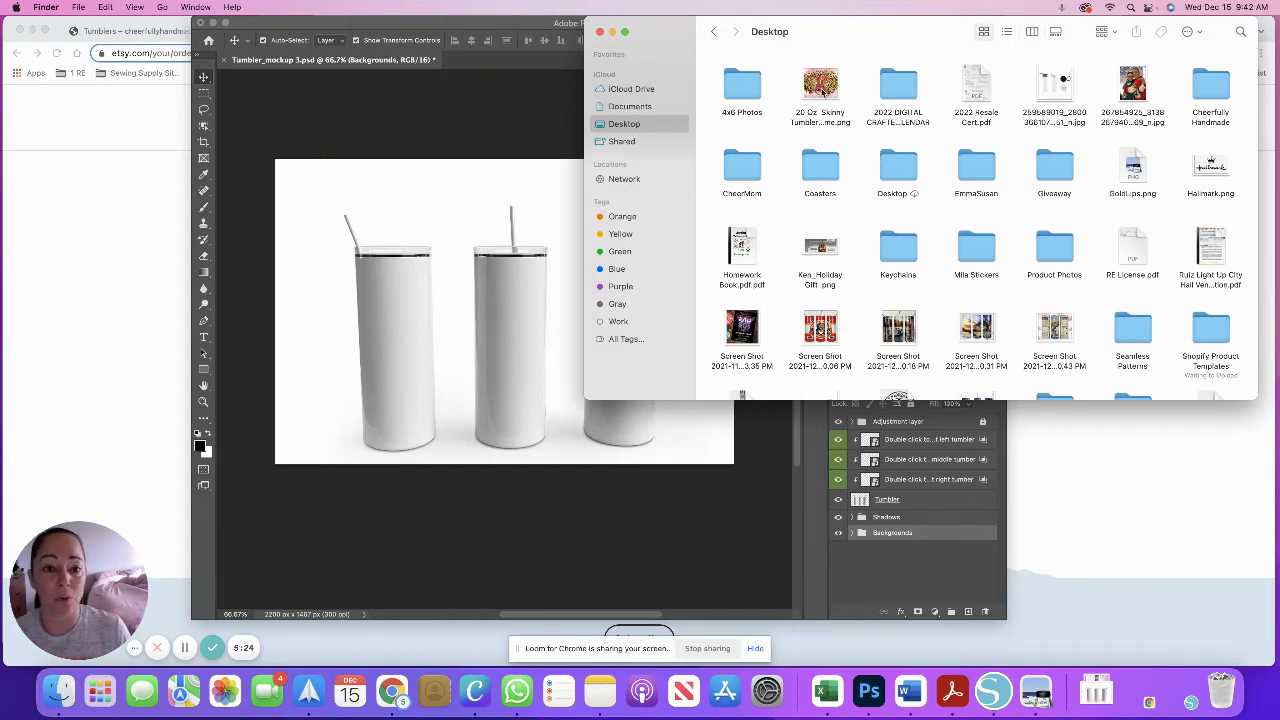
# Open the 20 Oz Skinny Tumbler Valentine's gnome image in Preview and close the collage preview
pyautogui.doubleClick(820, 86)
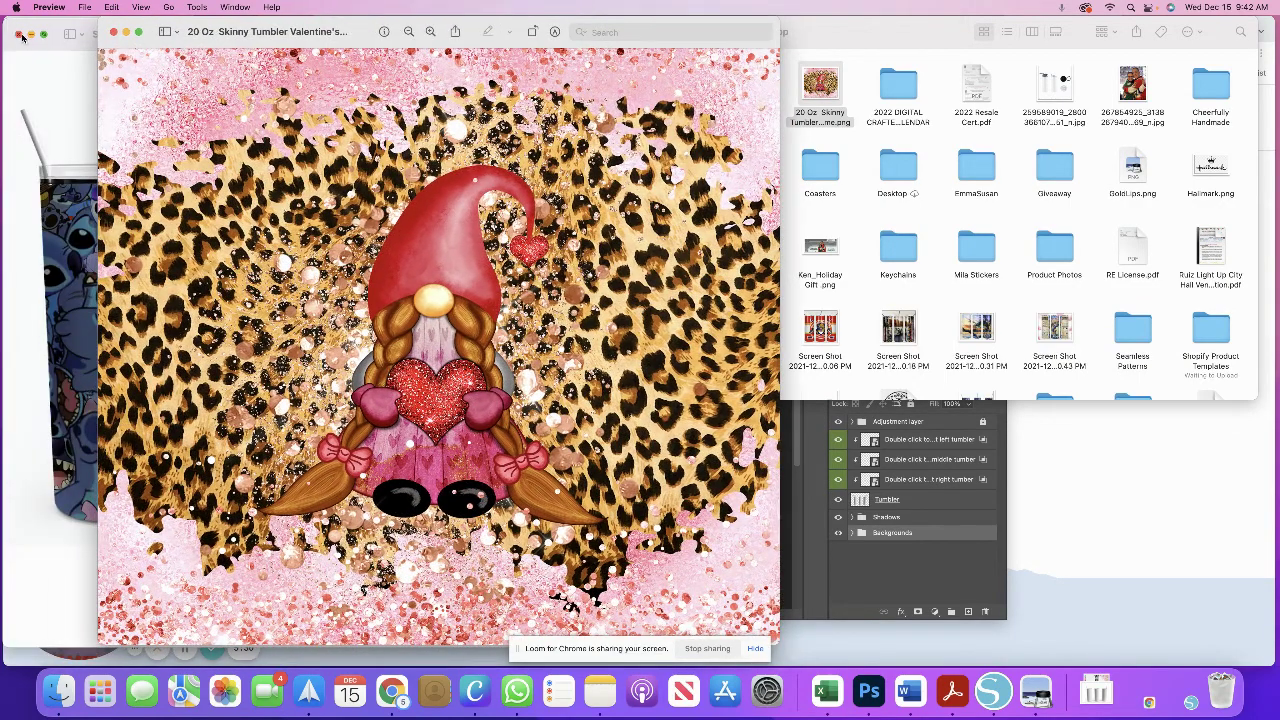
pyautogui.click(17, 35)
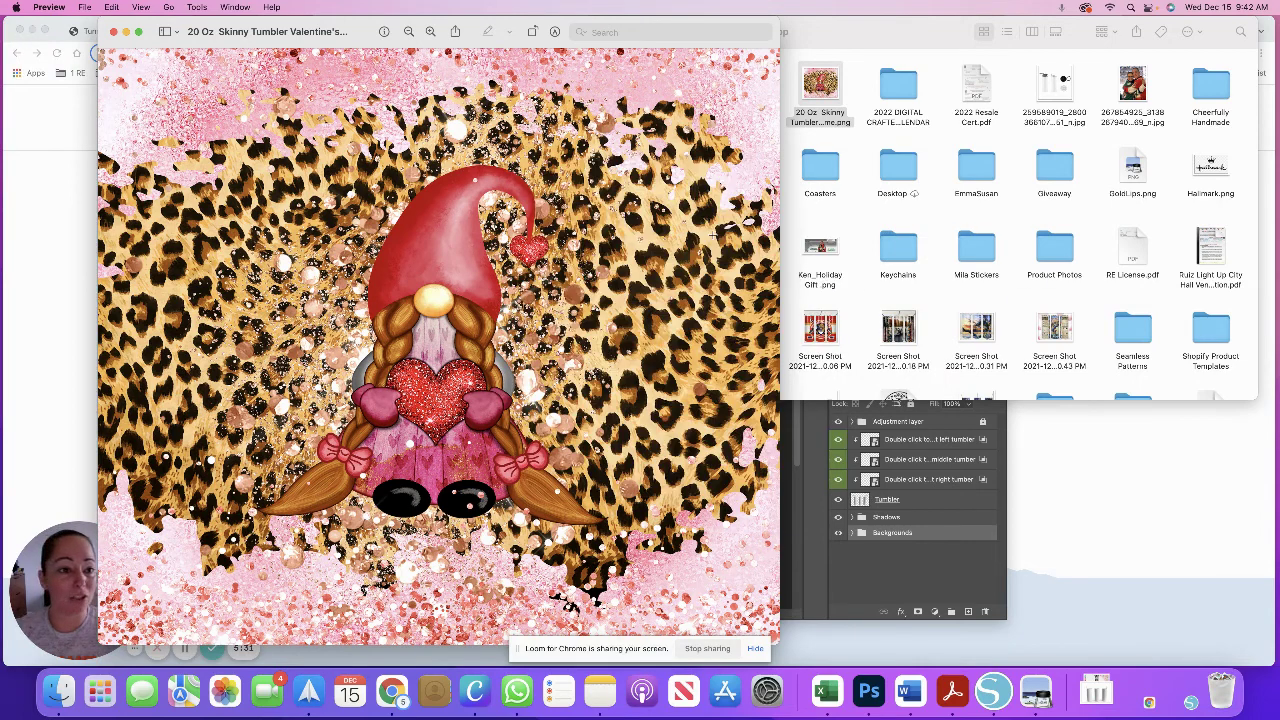
# Open the Seamless Patterns folder and close the gnome image preview
pyautogui.click(1150, 332)
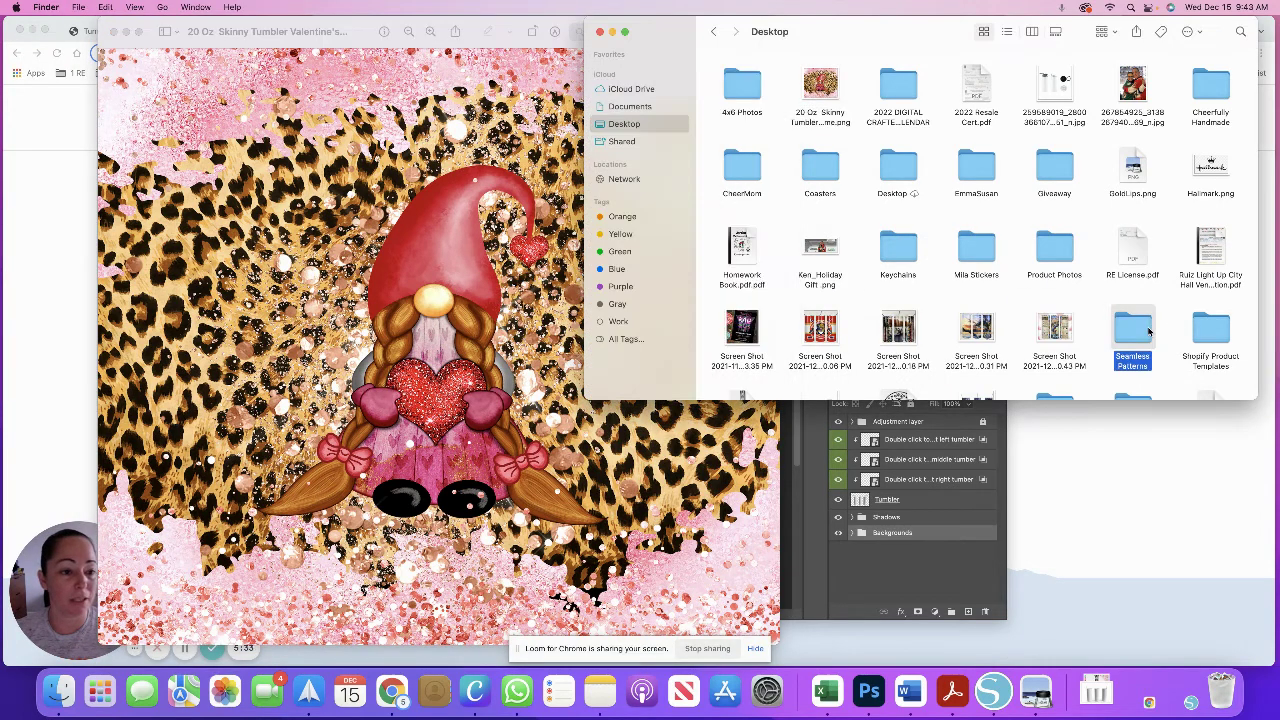
pyautogui.doubleClick(1141, 344)
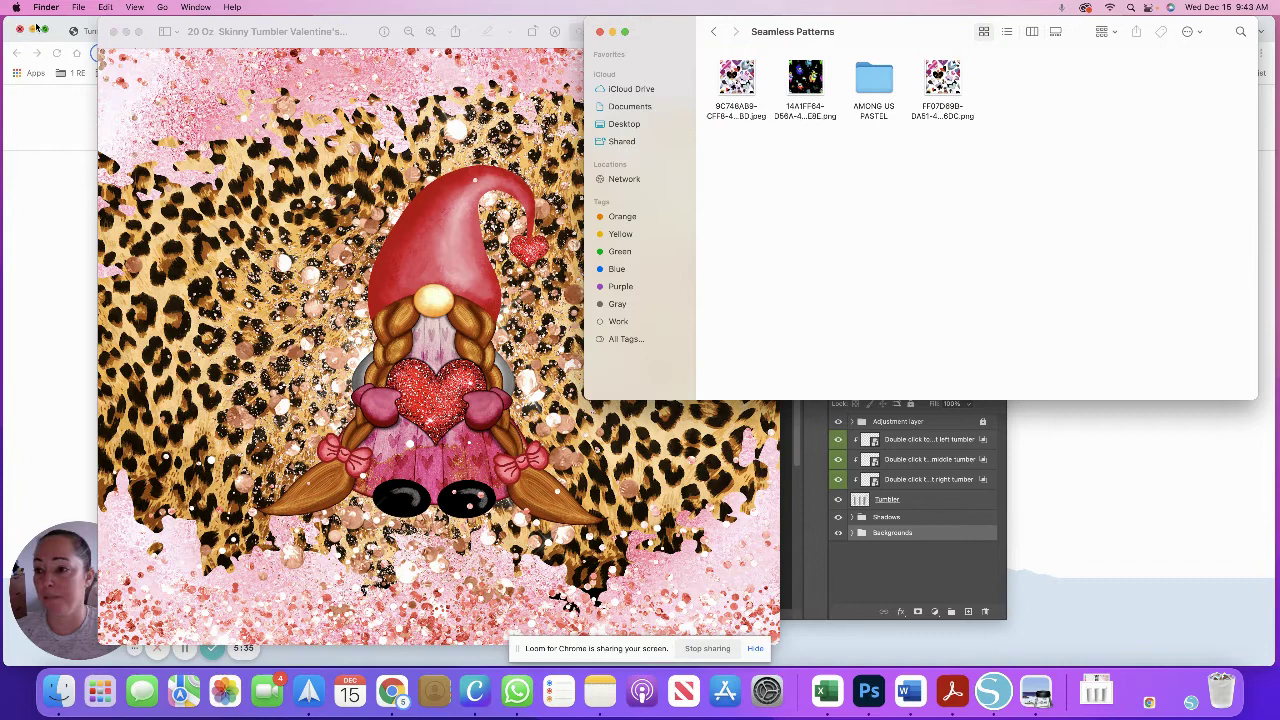
pyautogui.click(113, 31)
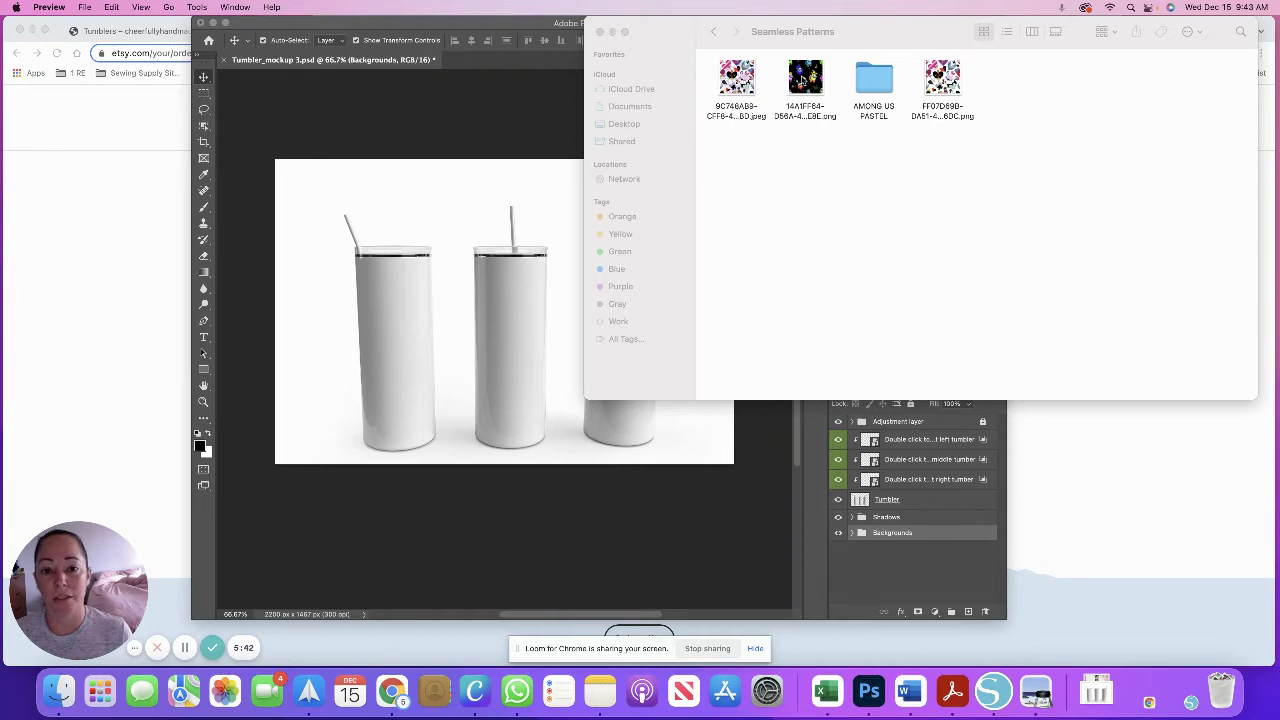
# Preview the black Among Us pattern 14A1FF64, close it, and move Finder beside Photoshop
pyautogui.click(803, 80)
pyautogui.doubleClick(803, 80)
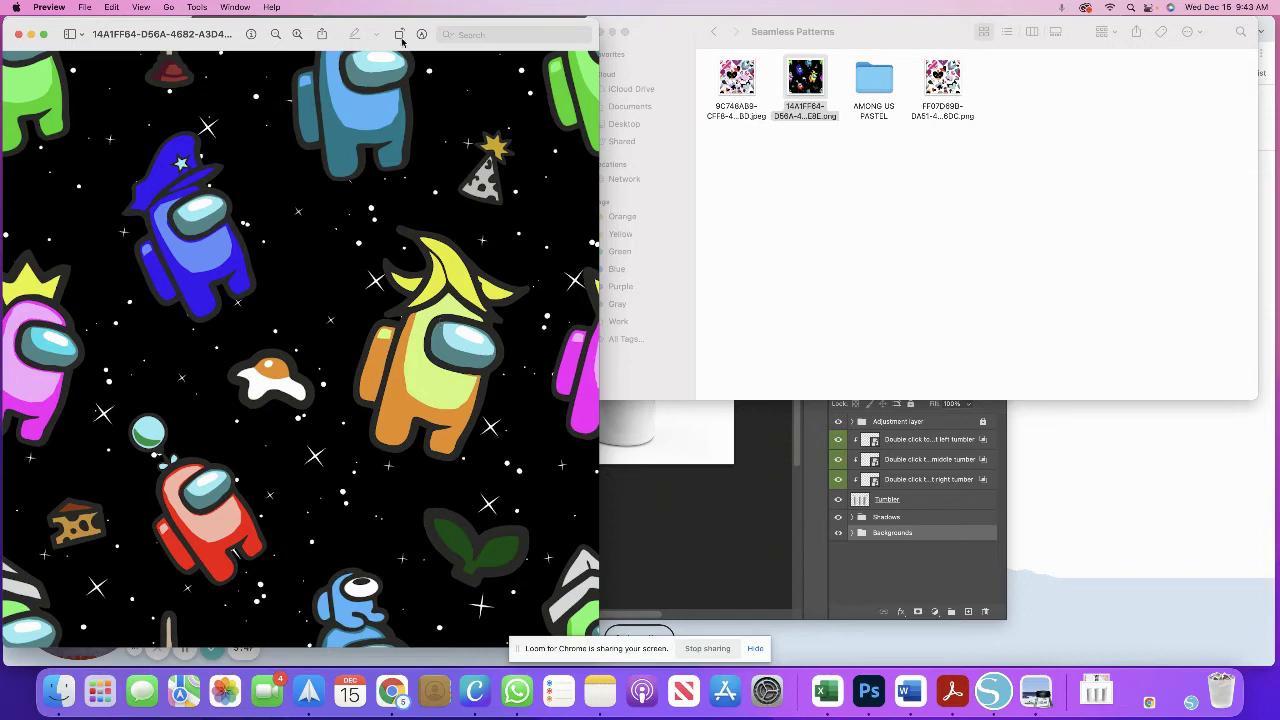
pyautogui.click(18, 37)
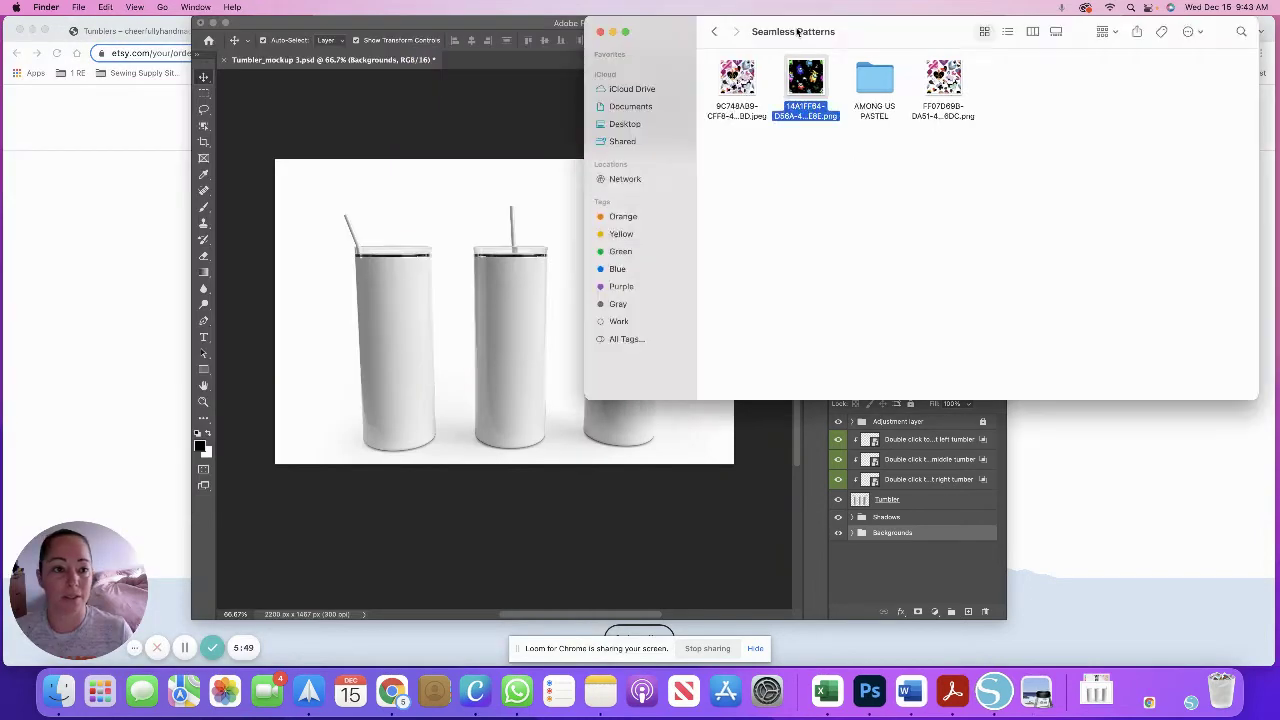
pyautogui.moveTo(805, 28); pyautogui.dragTo(1119, 10)
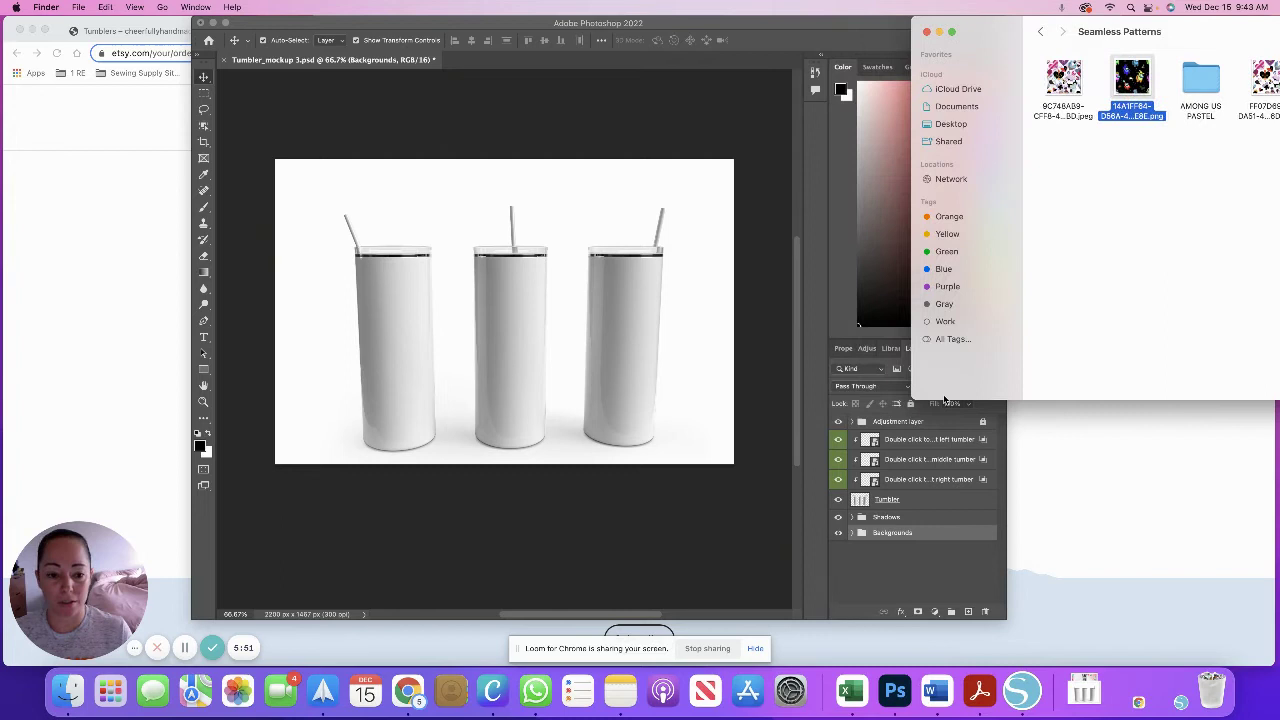
# Place the Among Us pattern PNG in the left tumbler's smart object, scale it to fill, and save it
pyautogui.click(873, 448)
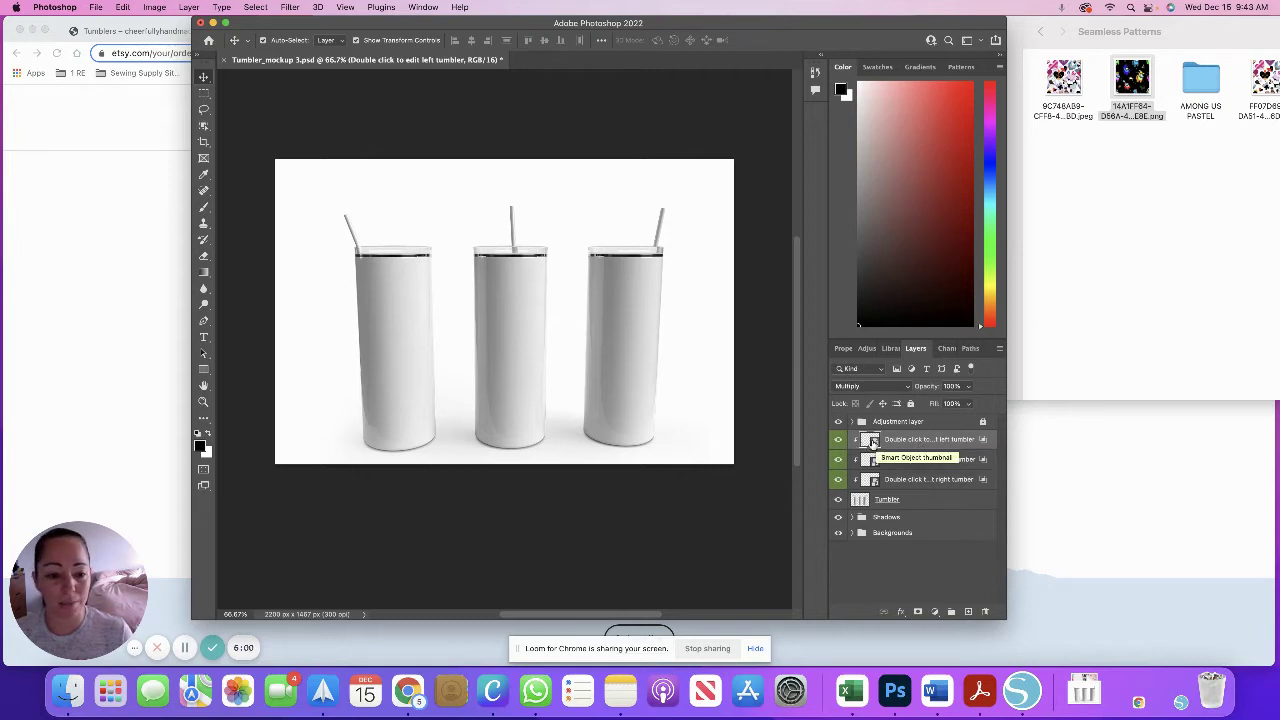
pyautogui.doubleClick(873, 442)
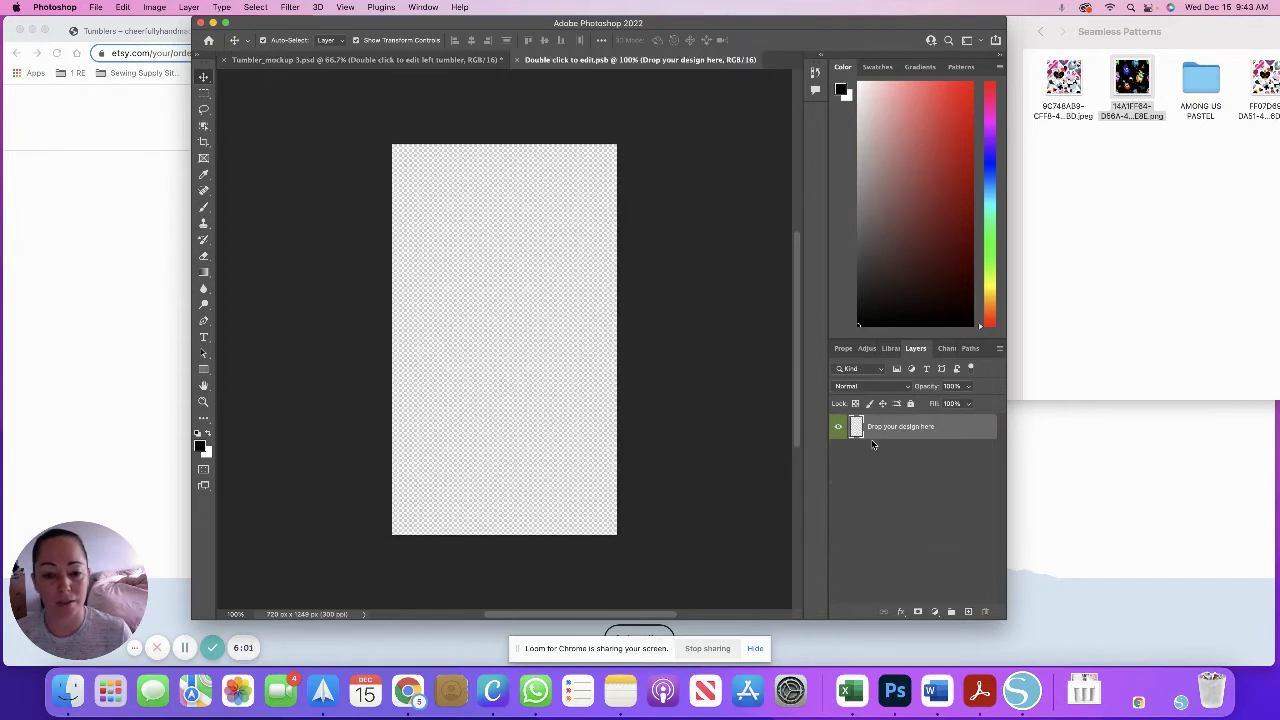
pyautogui.moveTo(1129, 93); pyautogui.dragTo(528, 250)
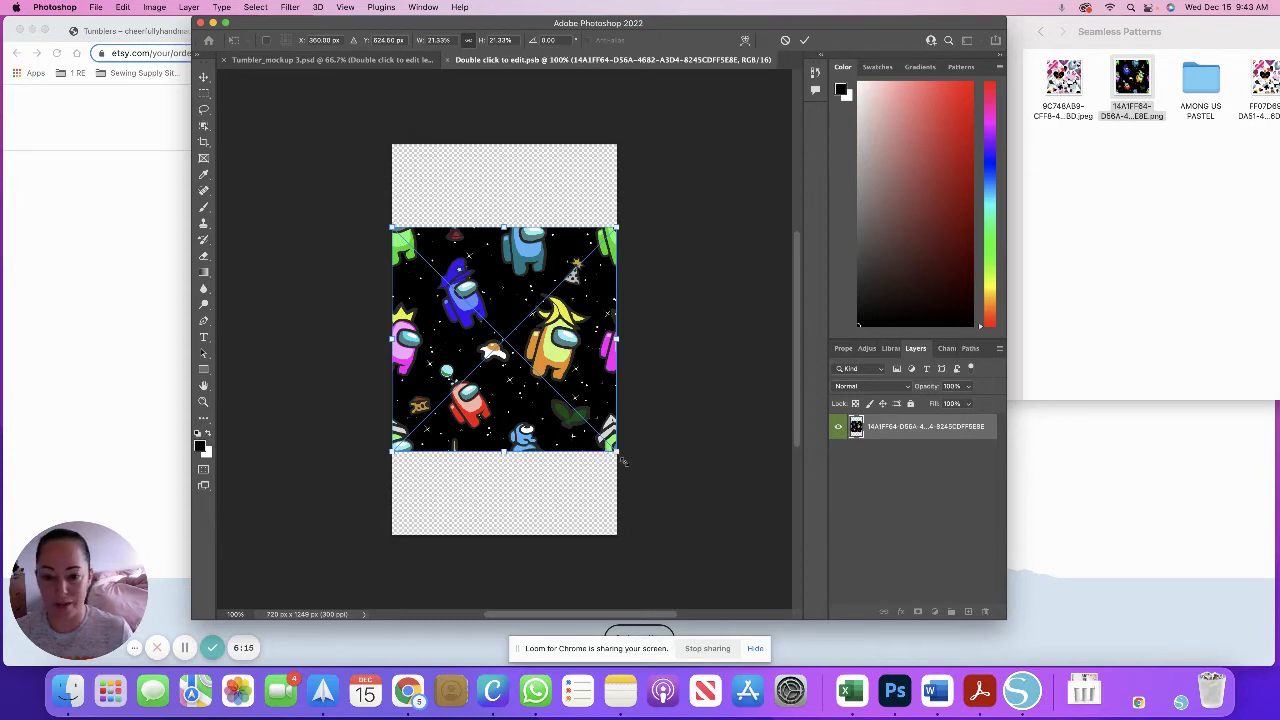
pyautogui.moveTo(622, 461); pyautogui.dragTo(699, 536)
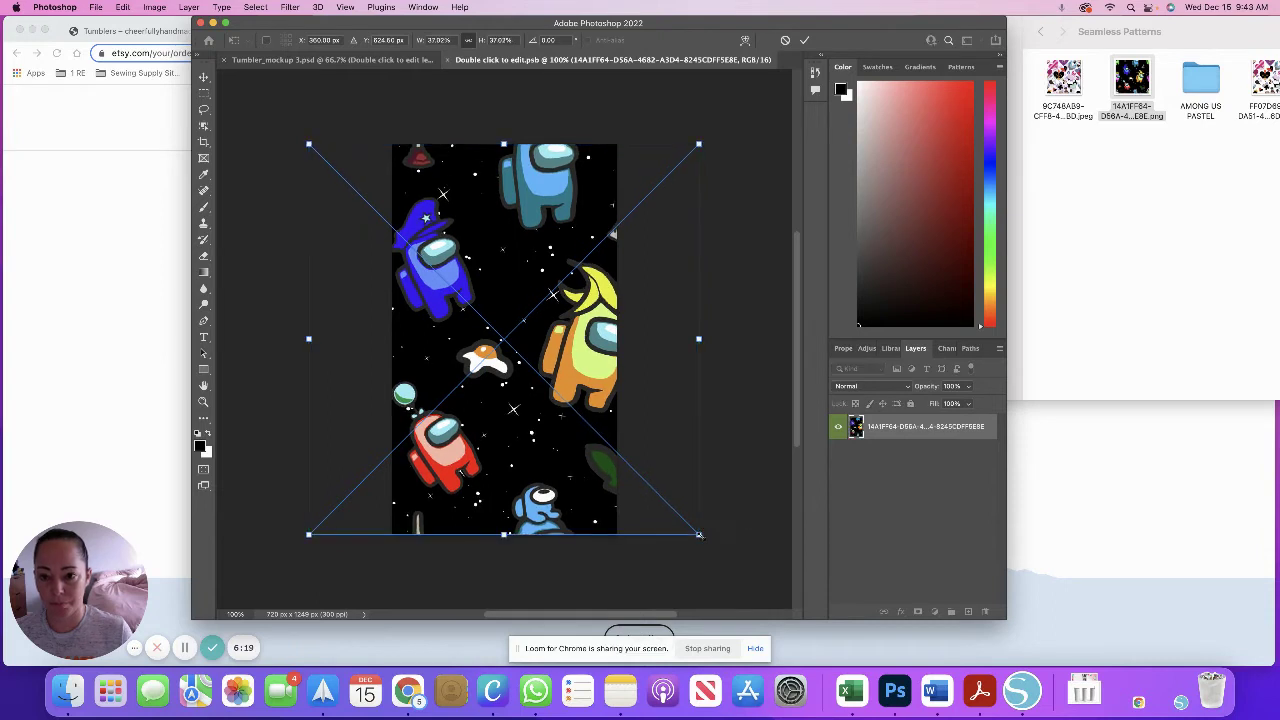
pyautogui.moveTo(555, 467); pyautogui.dragTo(622, 467)
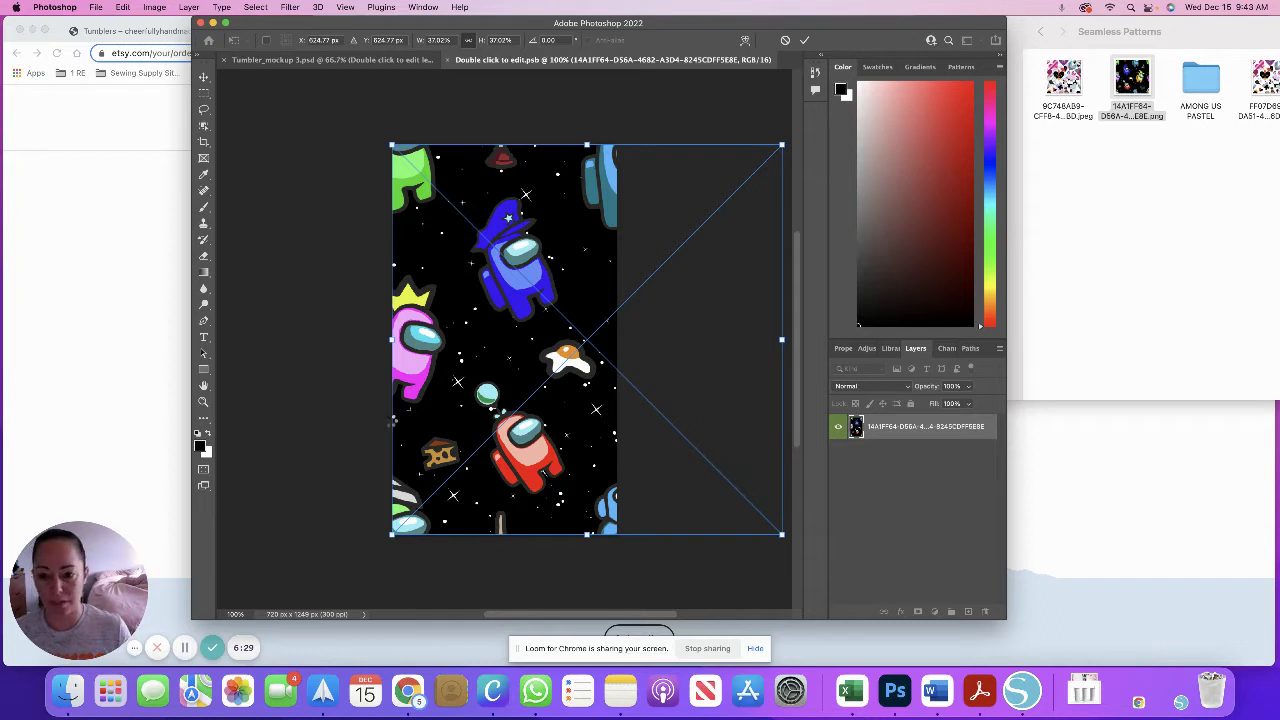
pyautogui.press('Return')
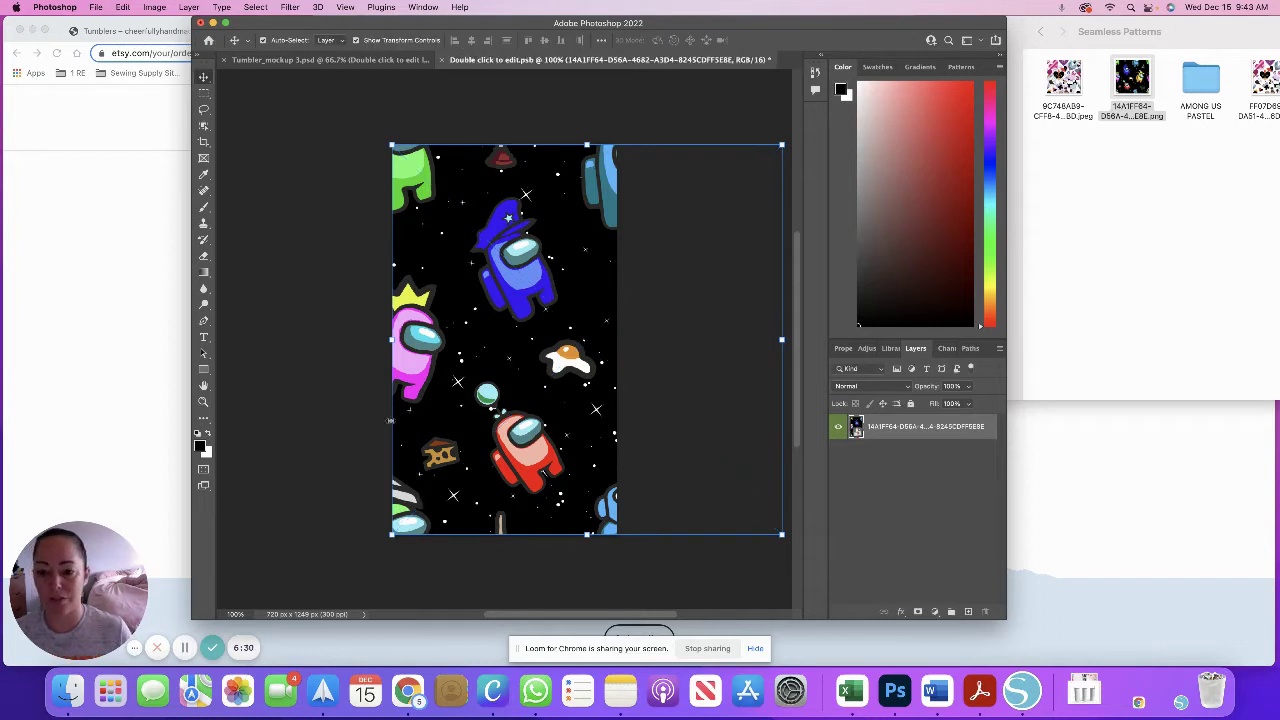
pyautogui.click(442, 60)
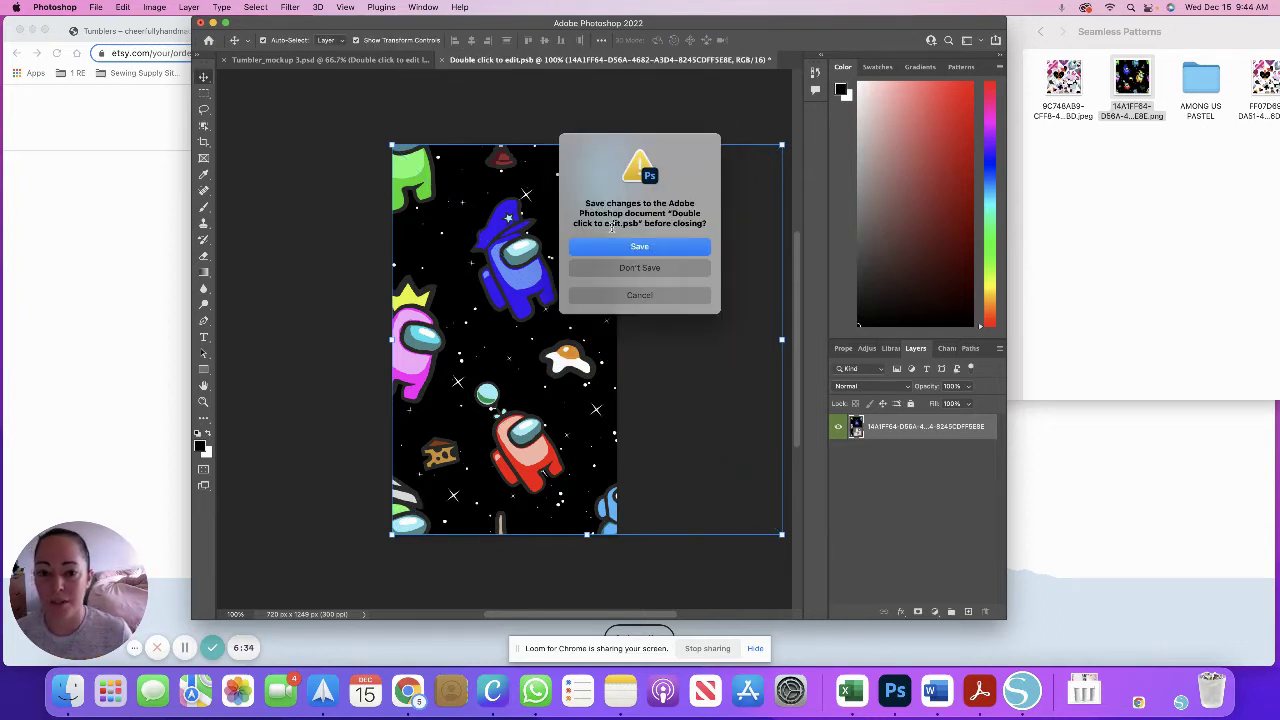
pyautogui.click(662, 250)
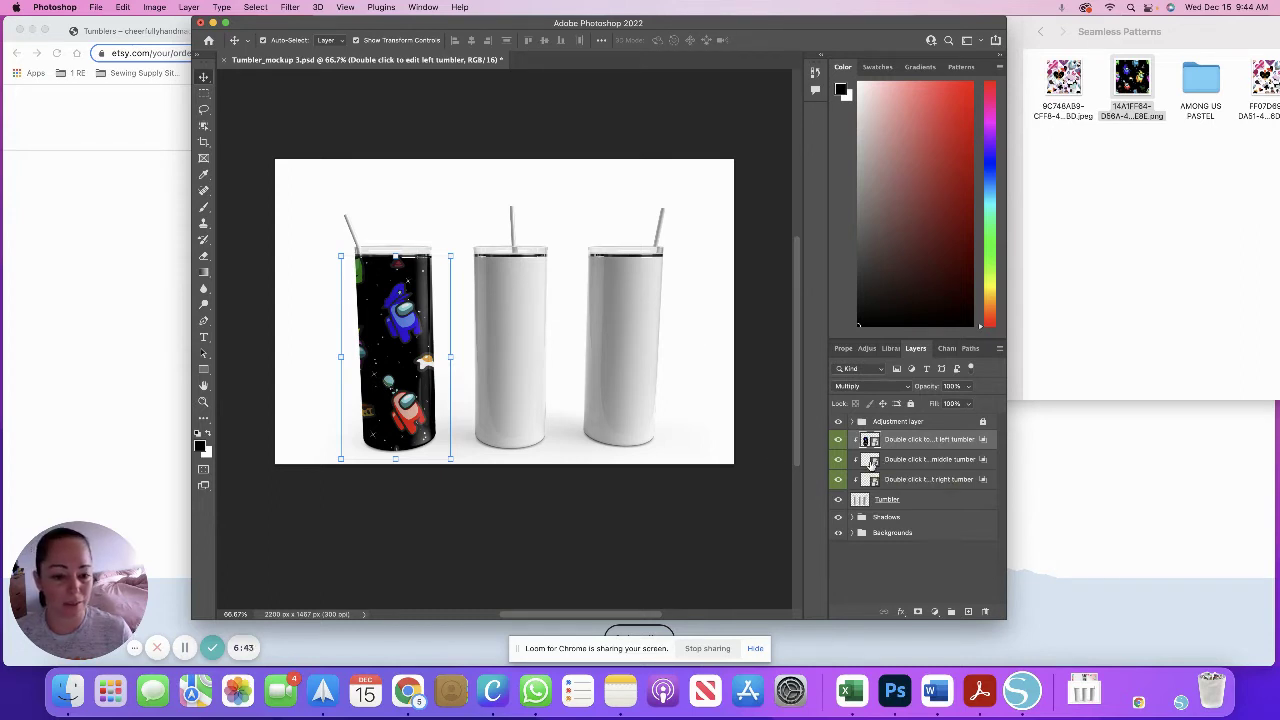
# Drag the Among Us pattern into the middle tumbler's smart object, enlarge it to cover, and save
pyautogui.click(871, 463)
pyautogui.doubleClick(871, 463)
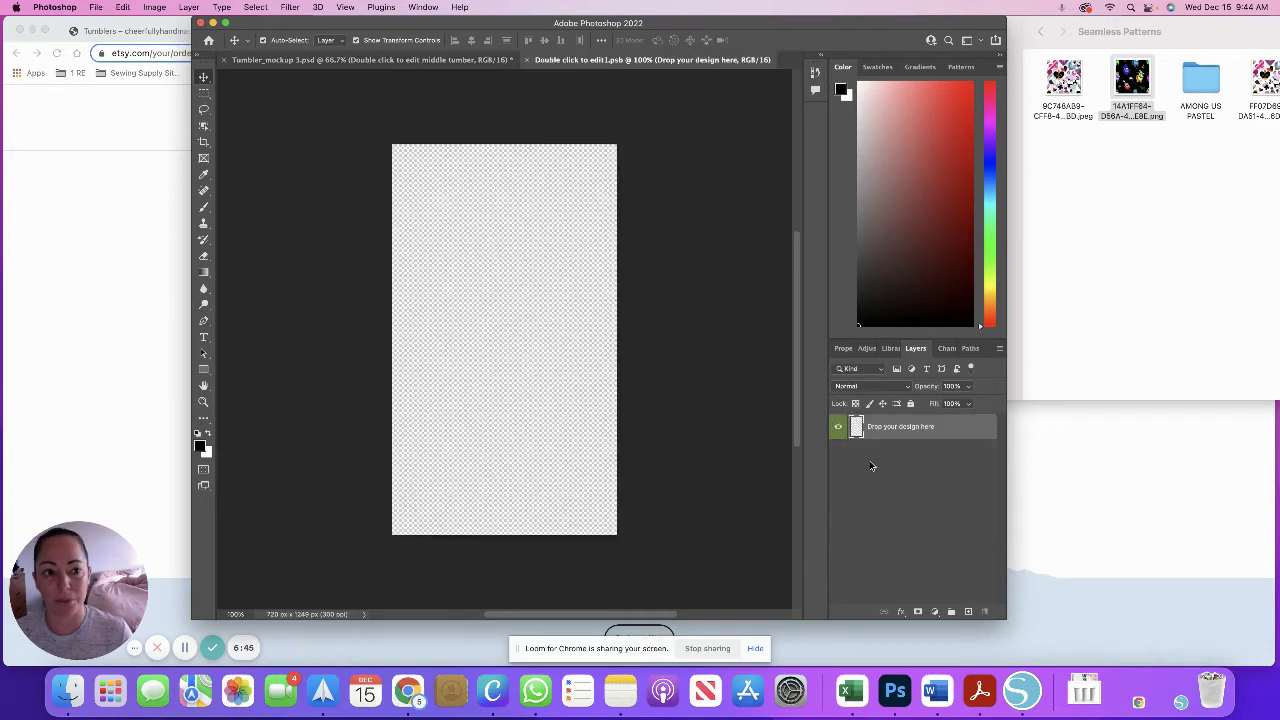
pyautogui.moveTo(1131, 82); pyautogui.dragTo(706, 253)
pyautogui.moveTo(911, 464); pyautogui.dragTo(1083, 313)
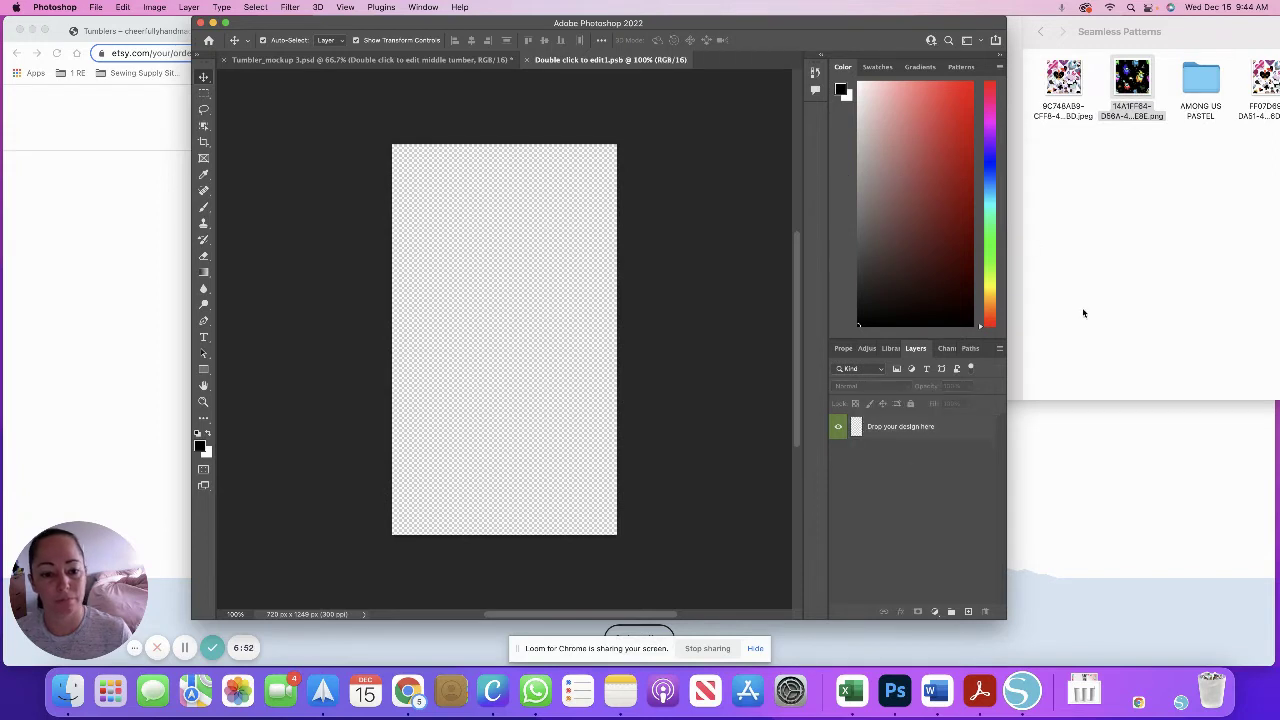
pyautogui.moveTo(1125, 80); pyautogui.dragTo(423, 331)
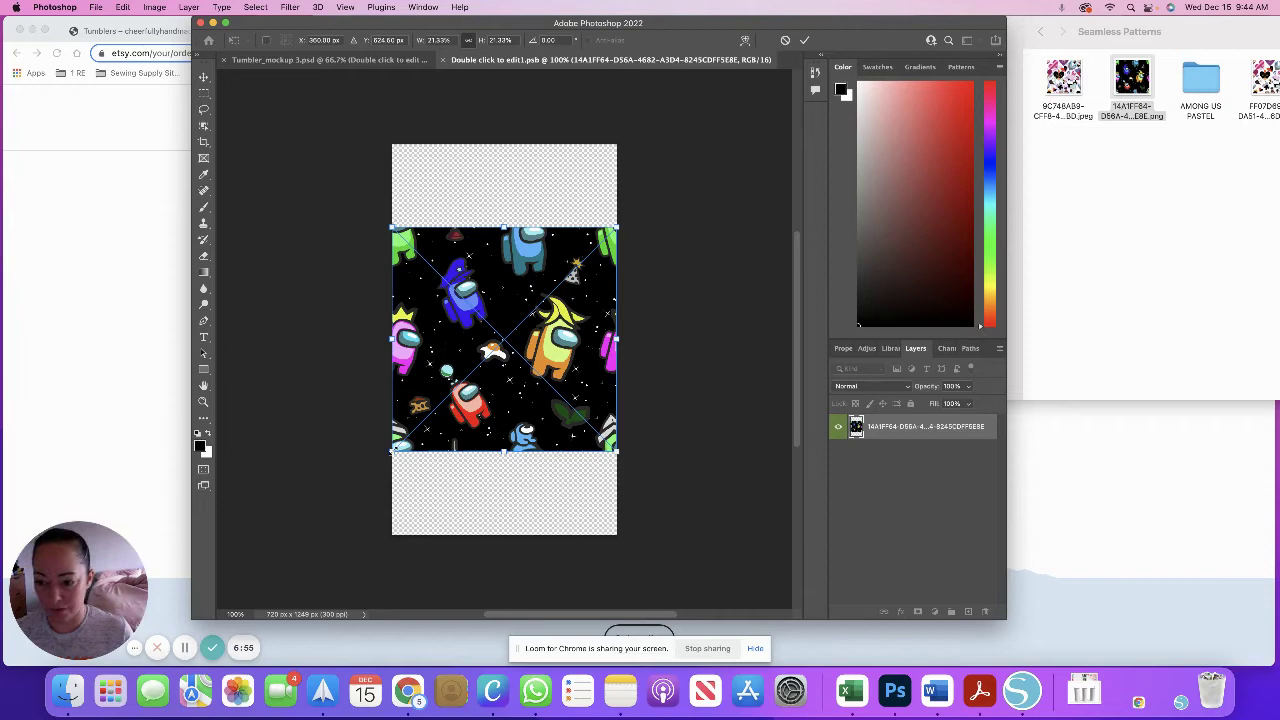
pyautogui.moveTo(391, 452); pyautogui.dragTo(297, 525)
pyautogui.press('Return')
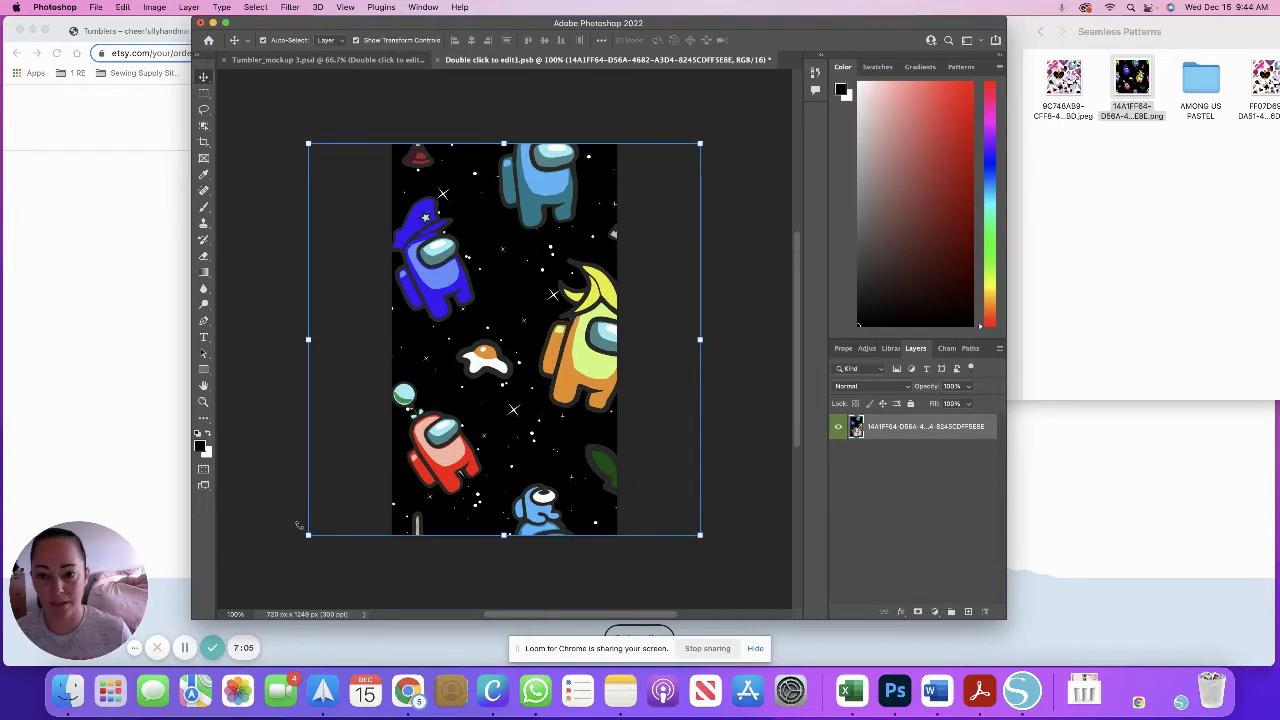
pyautogui.click(438, 60)
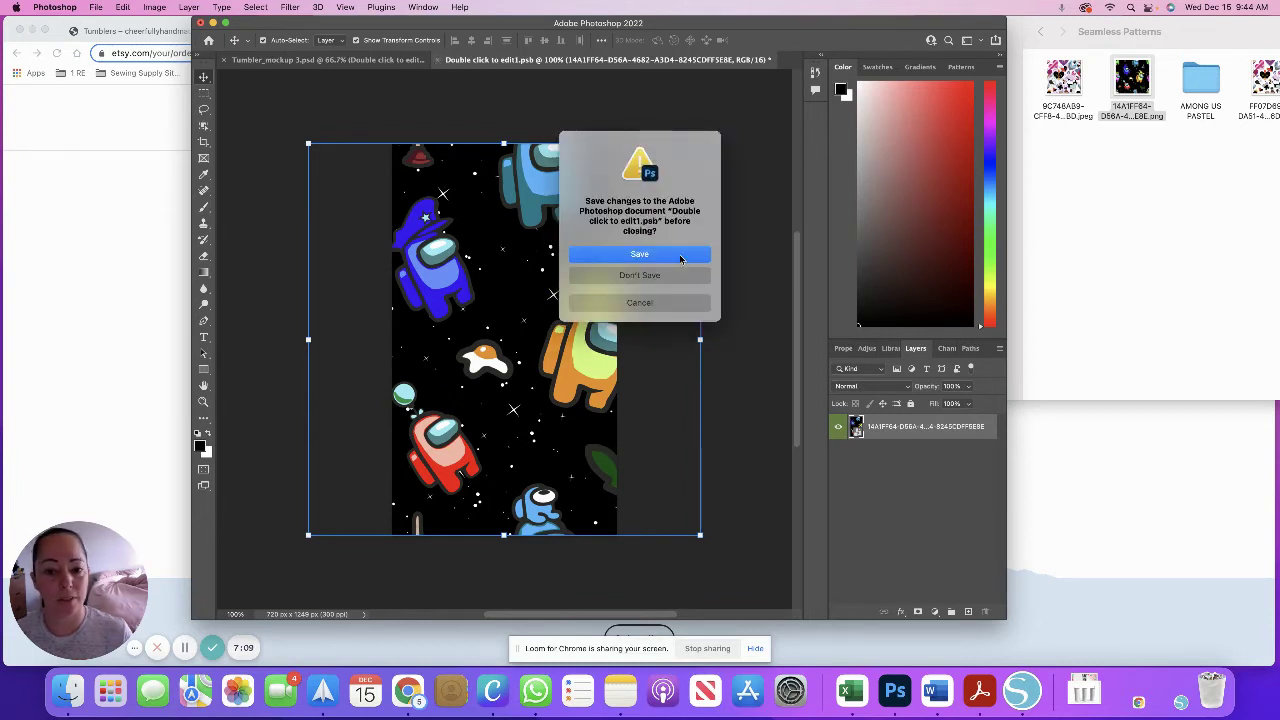
pyautogui.click(680, 258)
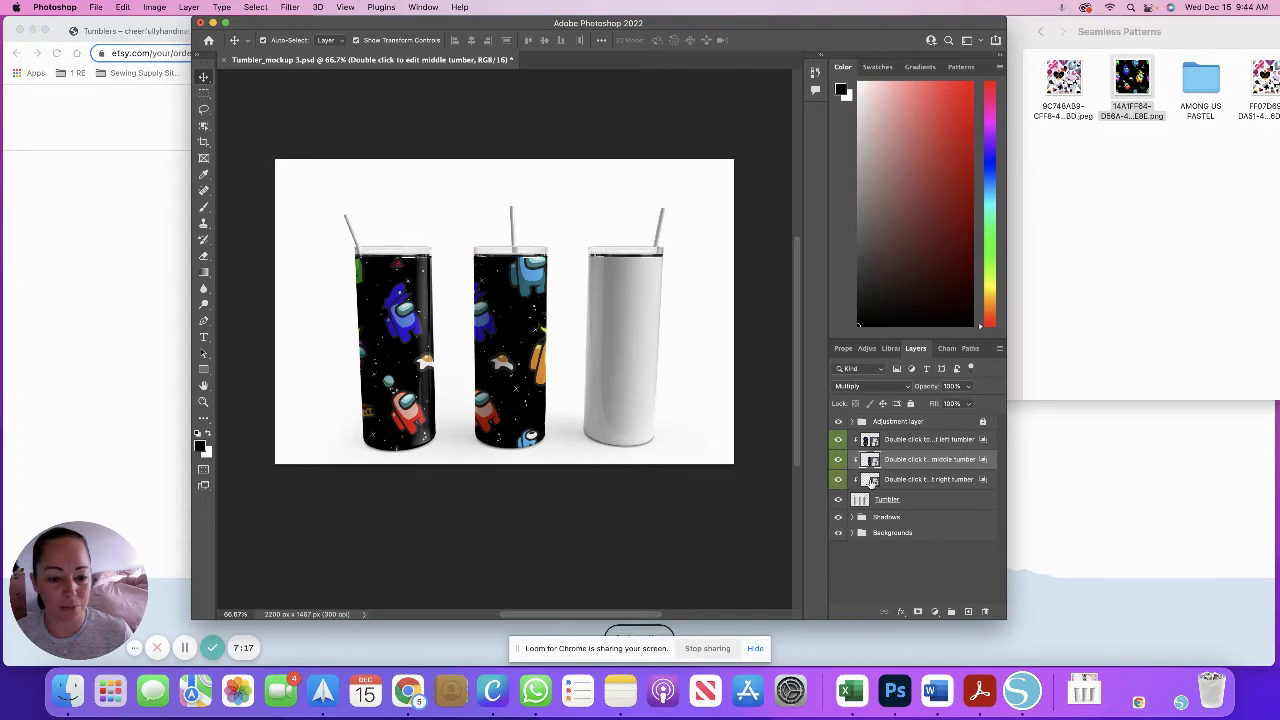
# Place the Among Us pattern in the right tumbler's smart object, enlarged and shifted left
pyautogui.doubleClick(870, 480)
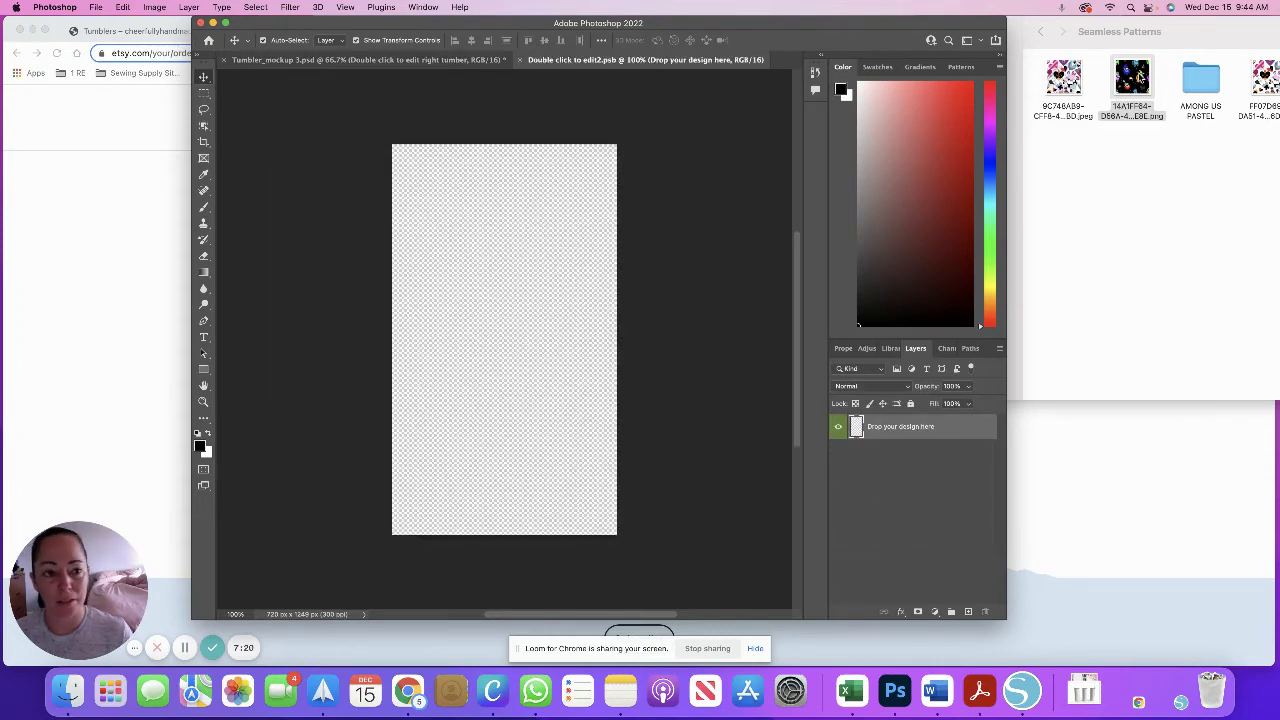
pyautogui.moveTo(1133, 90); pyautogui.dragTo(504, 326)
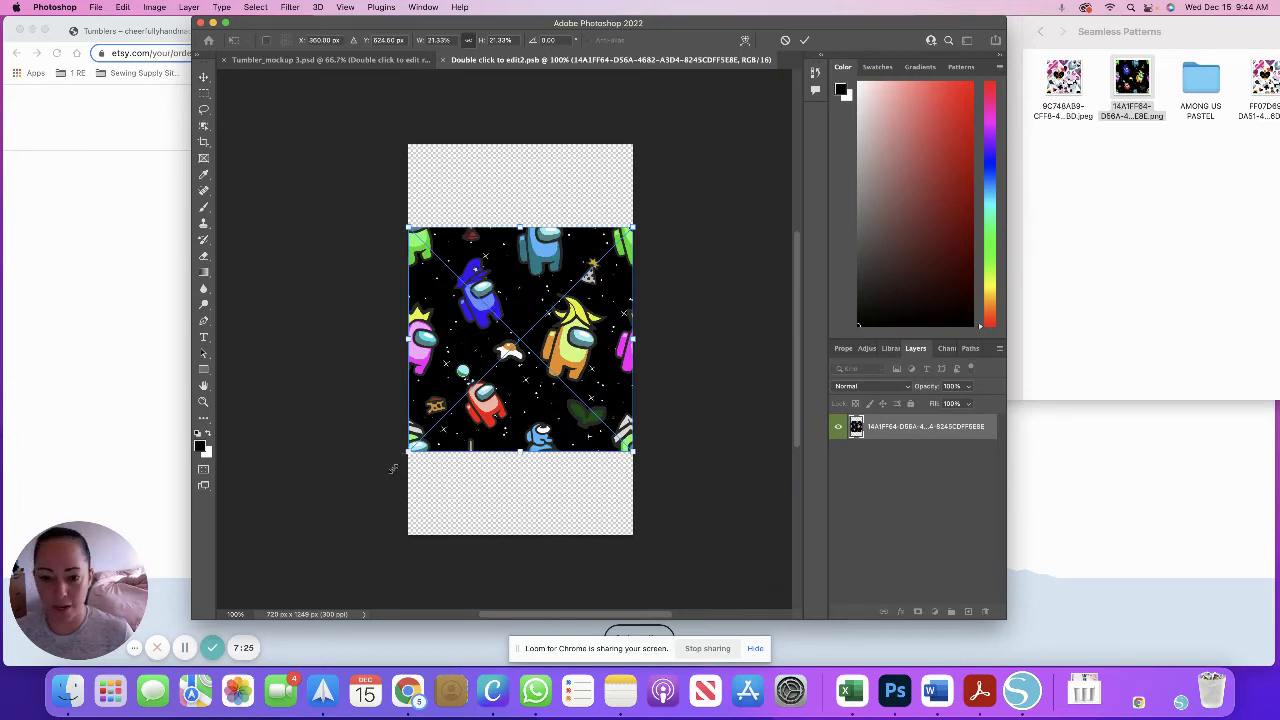
pyautogui.moveTo(392, 468); pyautogui.dragTo(313, 524)
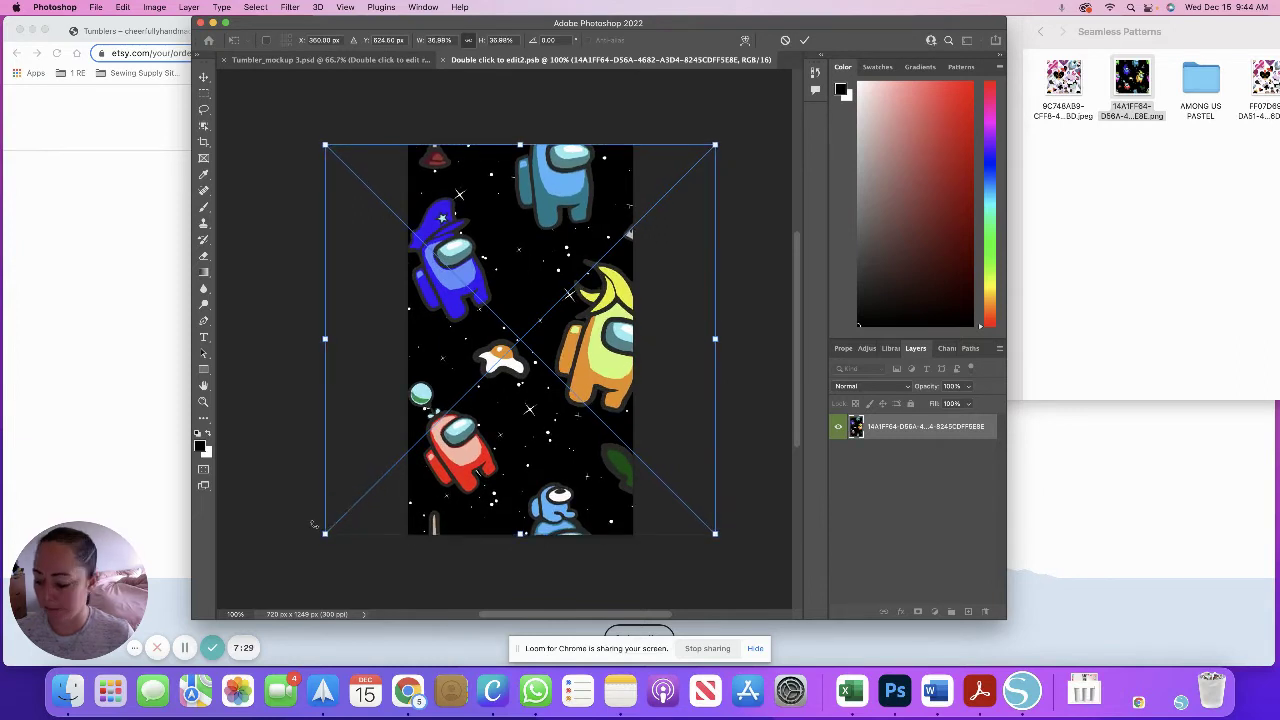
pyautogui.moveTo(610, 381); pyautogui.dragTo(523, 381)
pyautogui.press('Return')
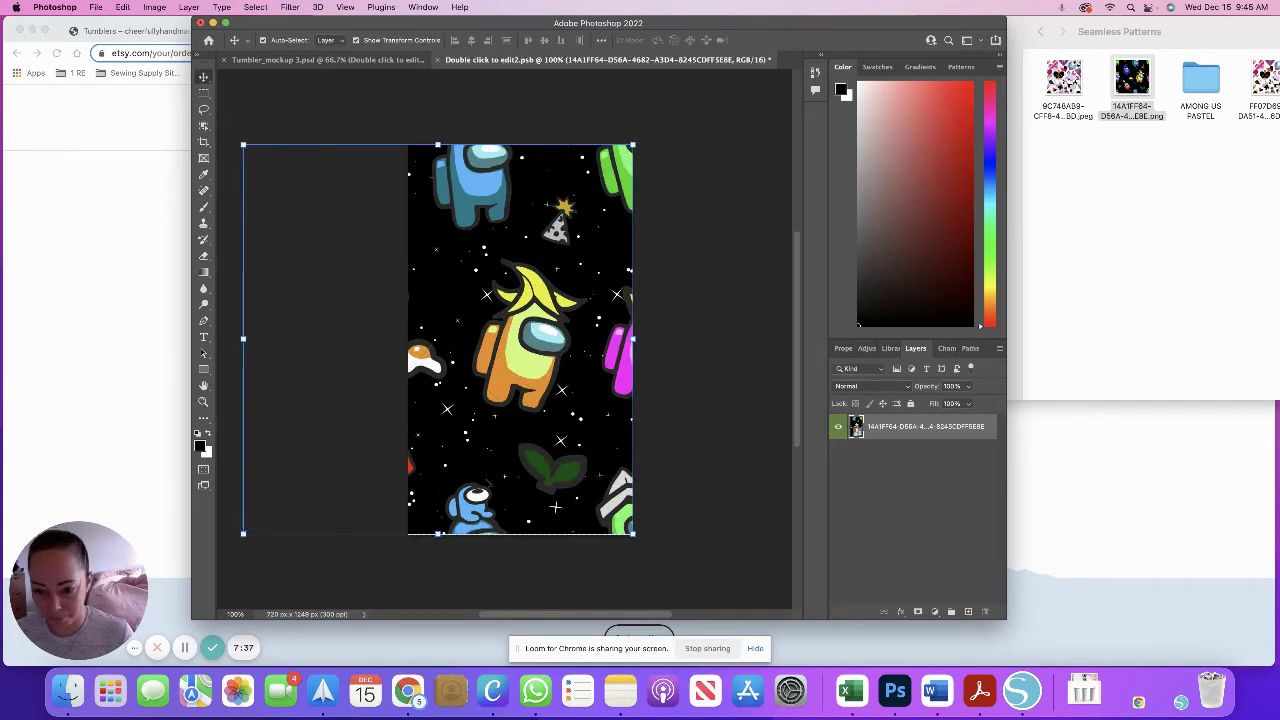
# Enlarge the pattern slightly more, then close the smart object and save it into the mockup
pyautogui.scroll(-1, 242, 534)
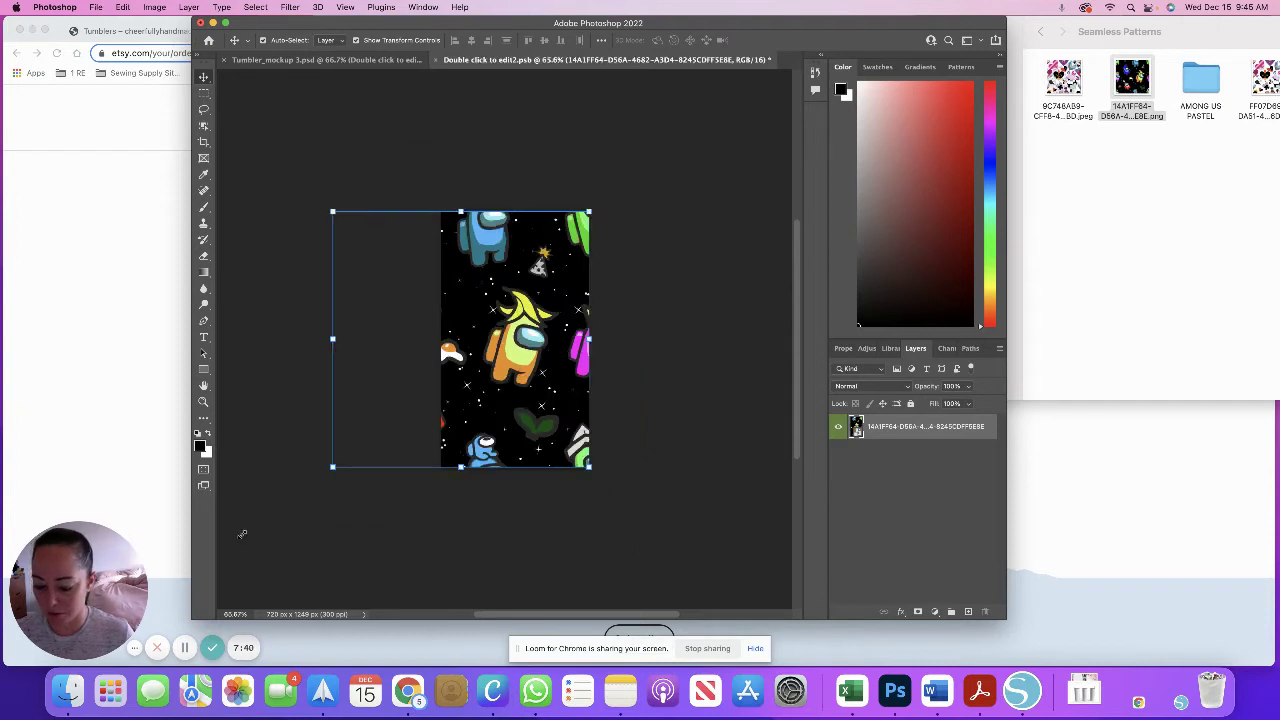
pyautogui.click(332, 467)
pyautogui.moveTo(332, 467); pyautogui.dragTo(329, 469)
pyautogui.press('Return')
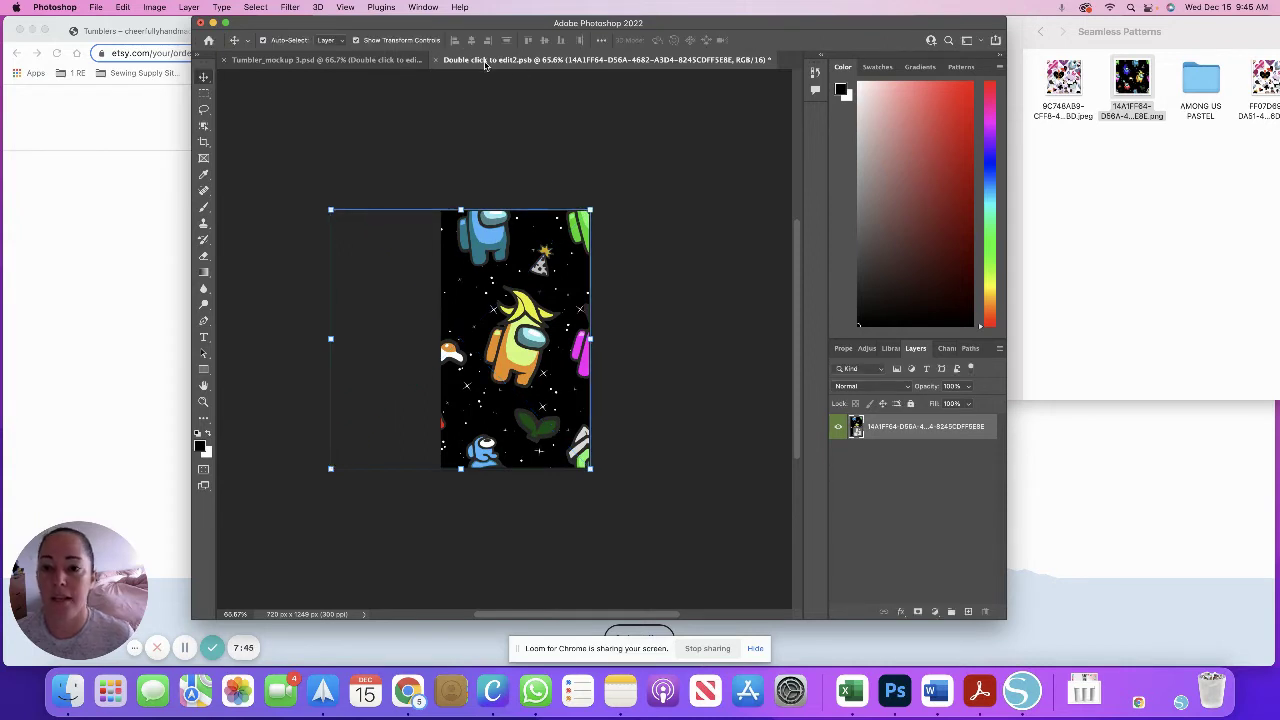
pyautogui.click(437, 62)
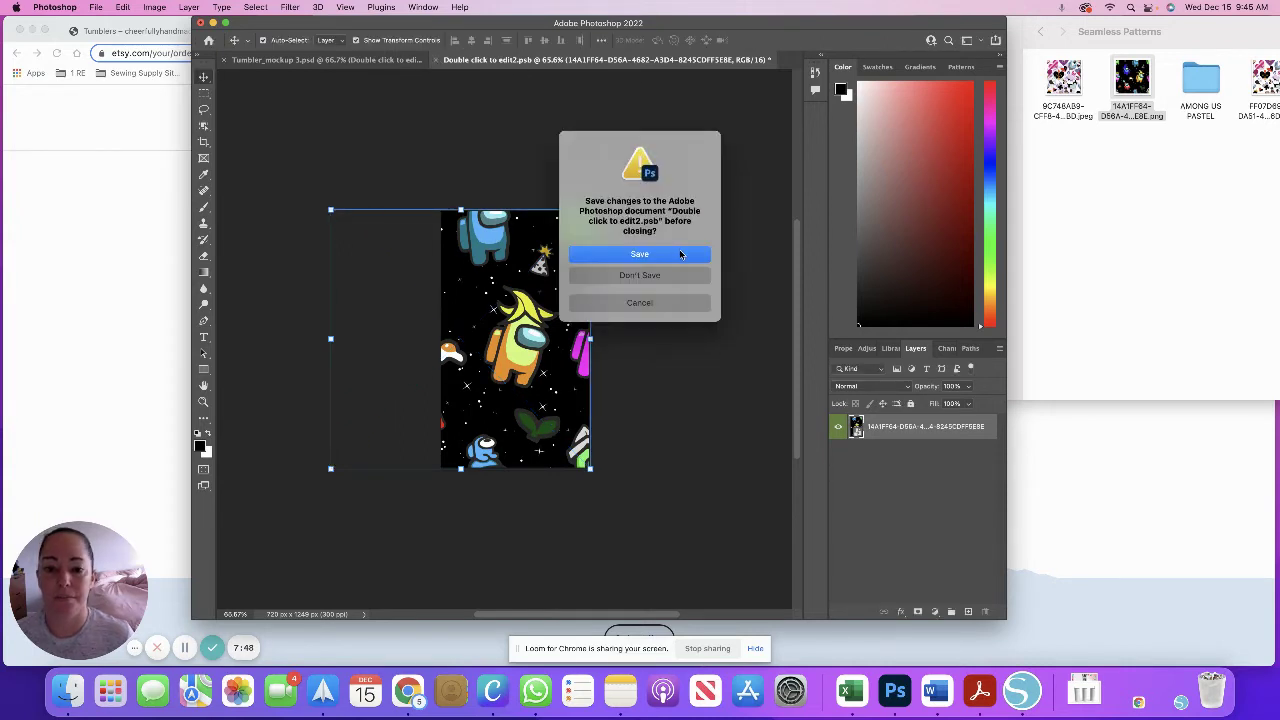
pyautogui.click(684, 256)
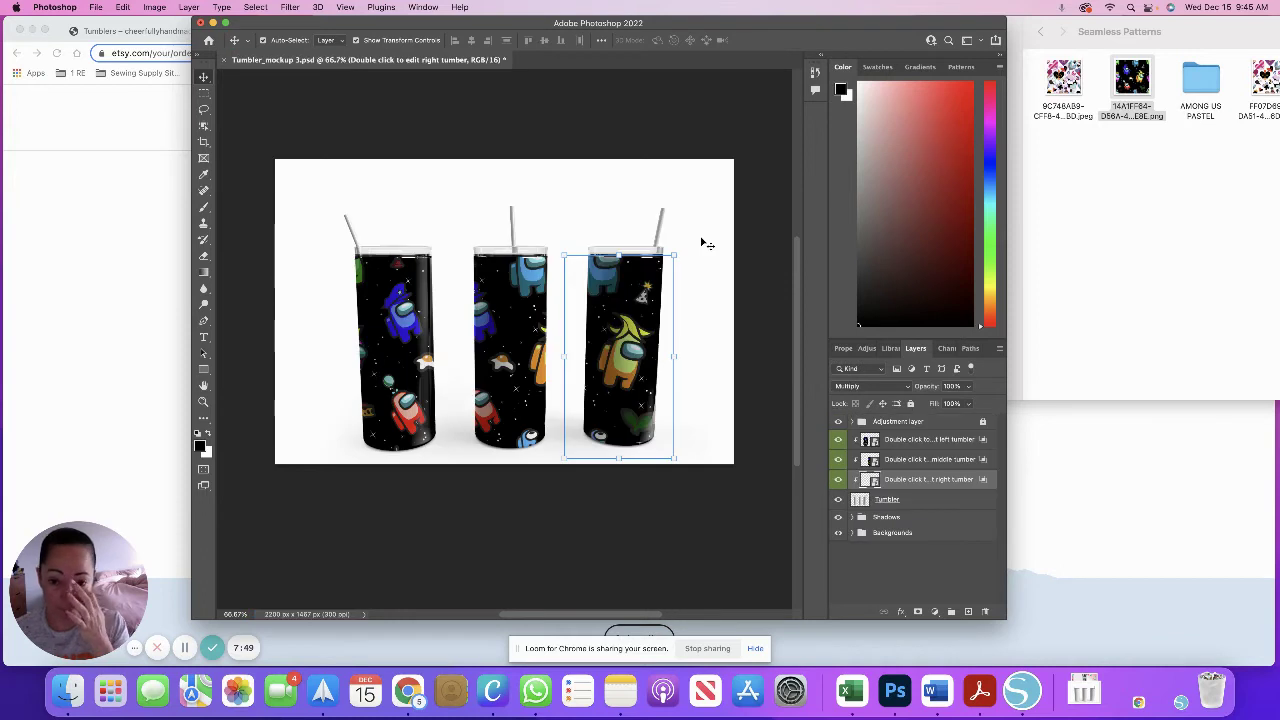
# Save a PNG copy named AmongUs to the iCloud Desktop with default PNG options
pyautogui.click(745, 214)
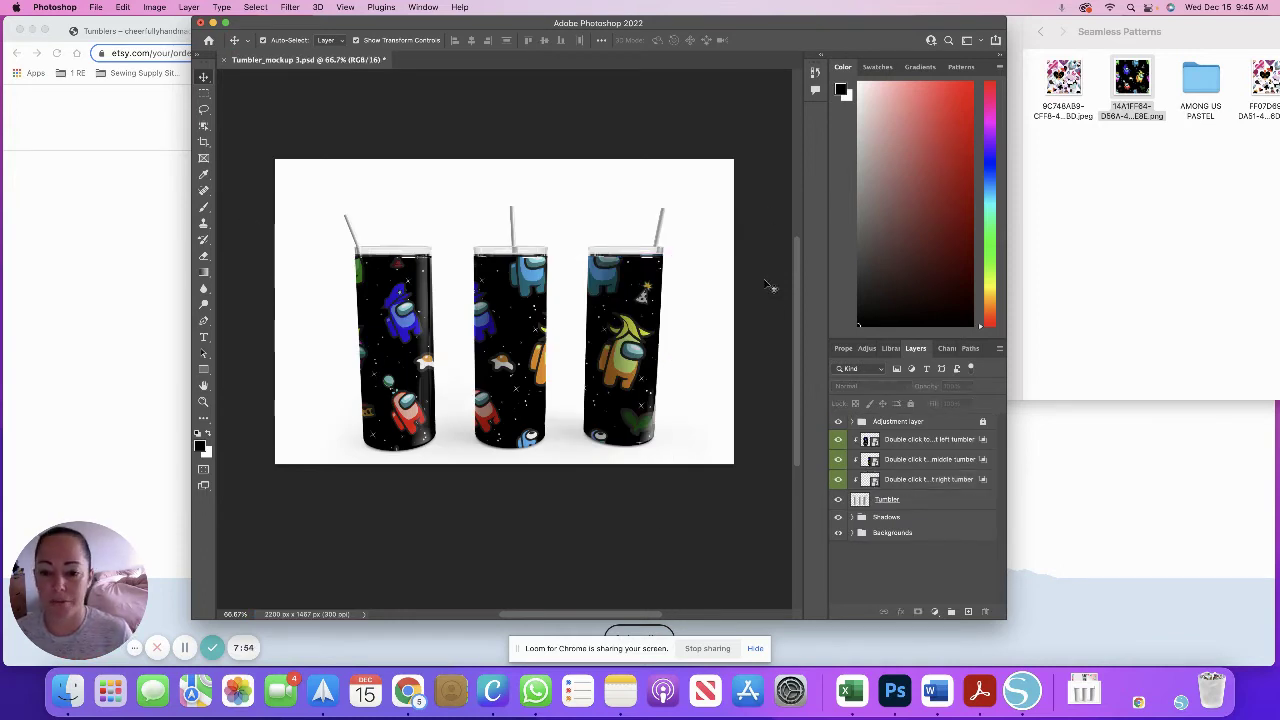
pyautogui.click(95, 8)
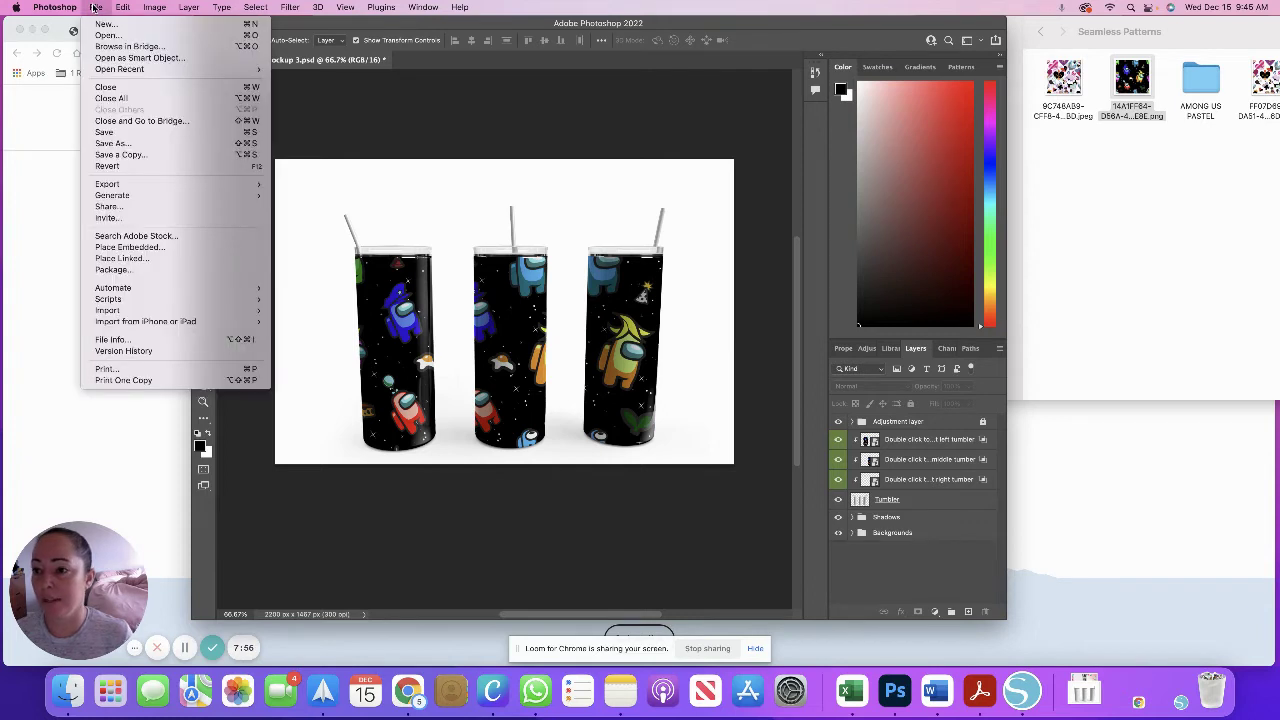
pyautogui.click(236, 165)
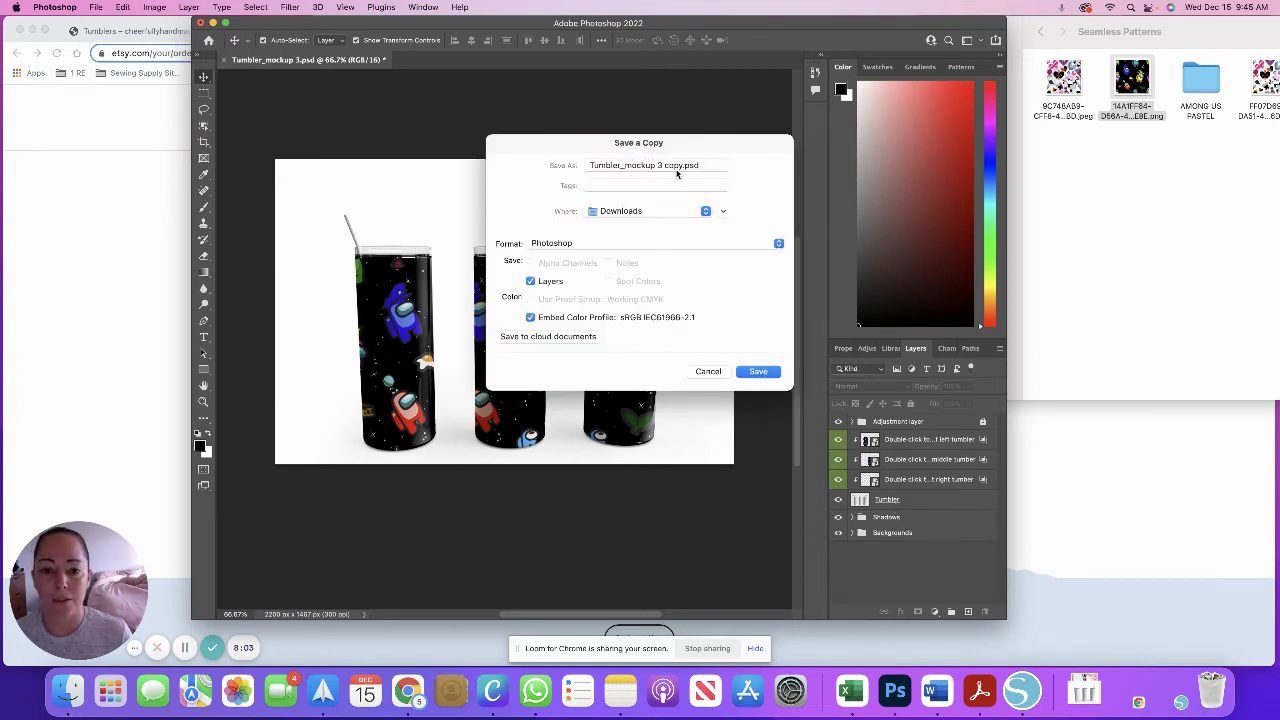
pyautogui.click(634, 249)
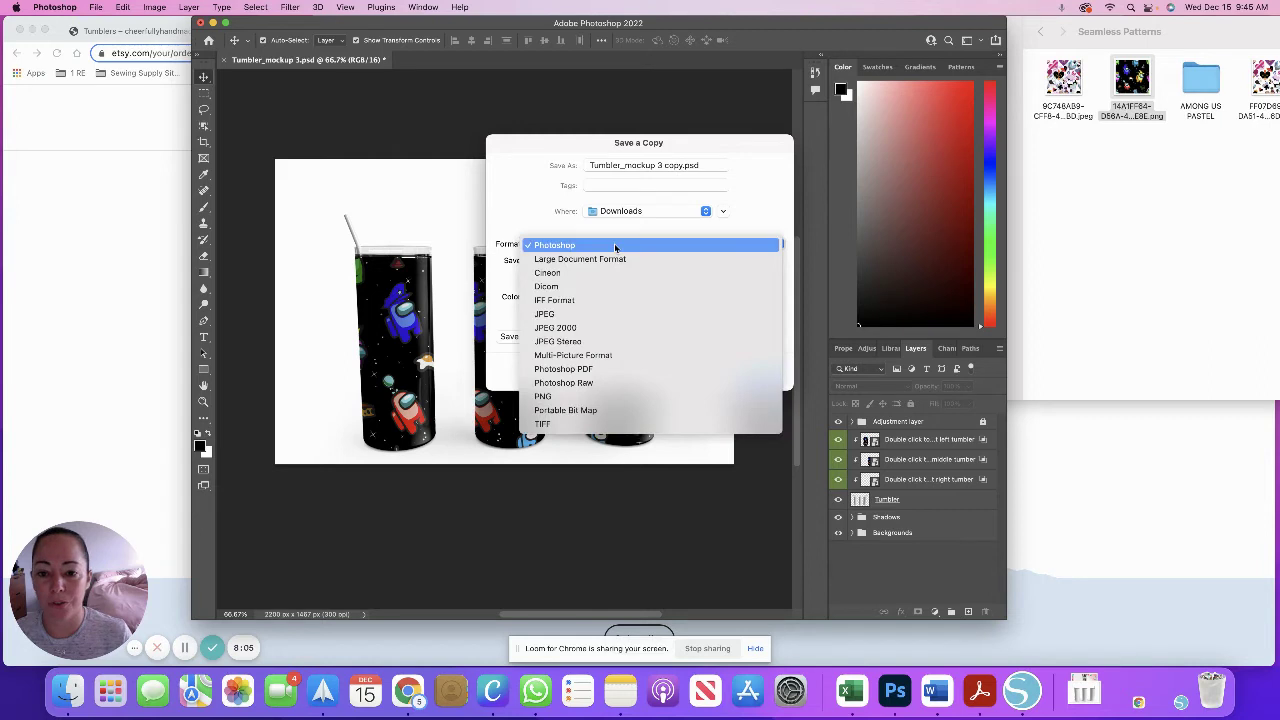
pyautogui.click(613, 393)
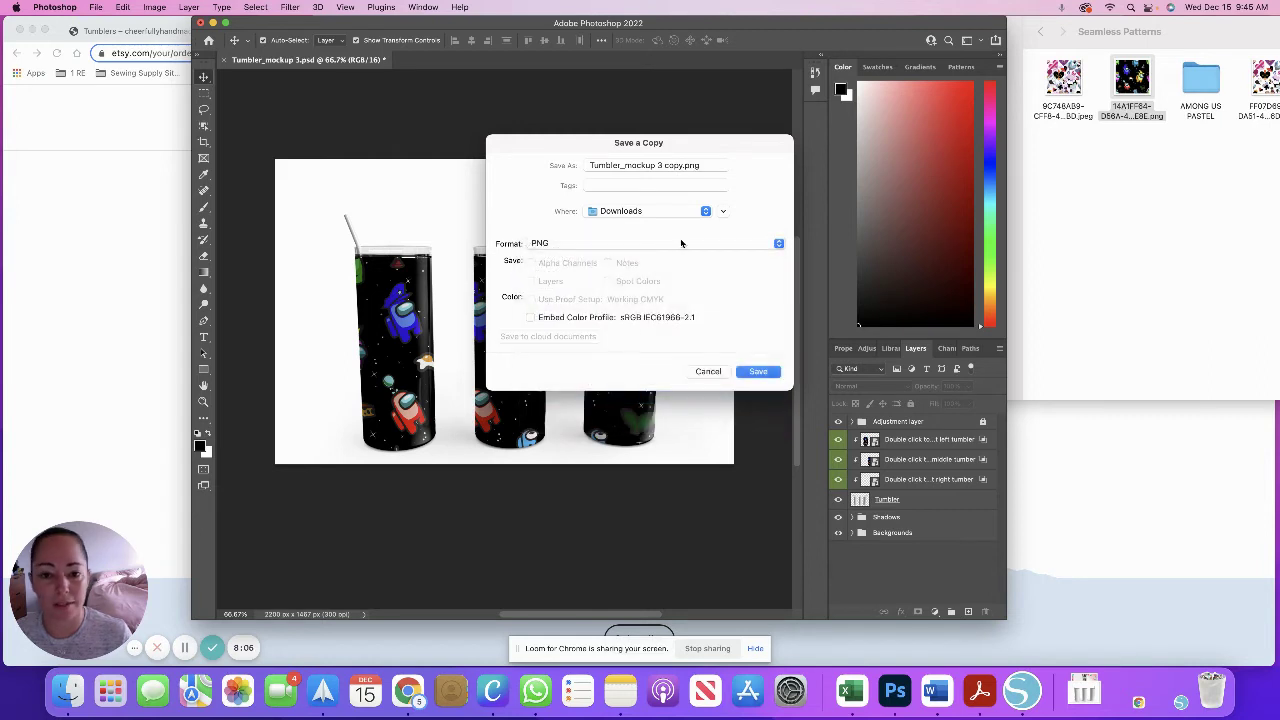
pyautogui.click(679, 165)
pyautogui.moveTo(683, 165); pyautogui.dragTo(588, 165)
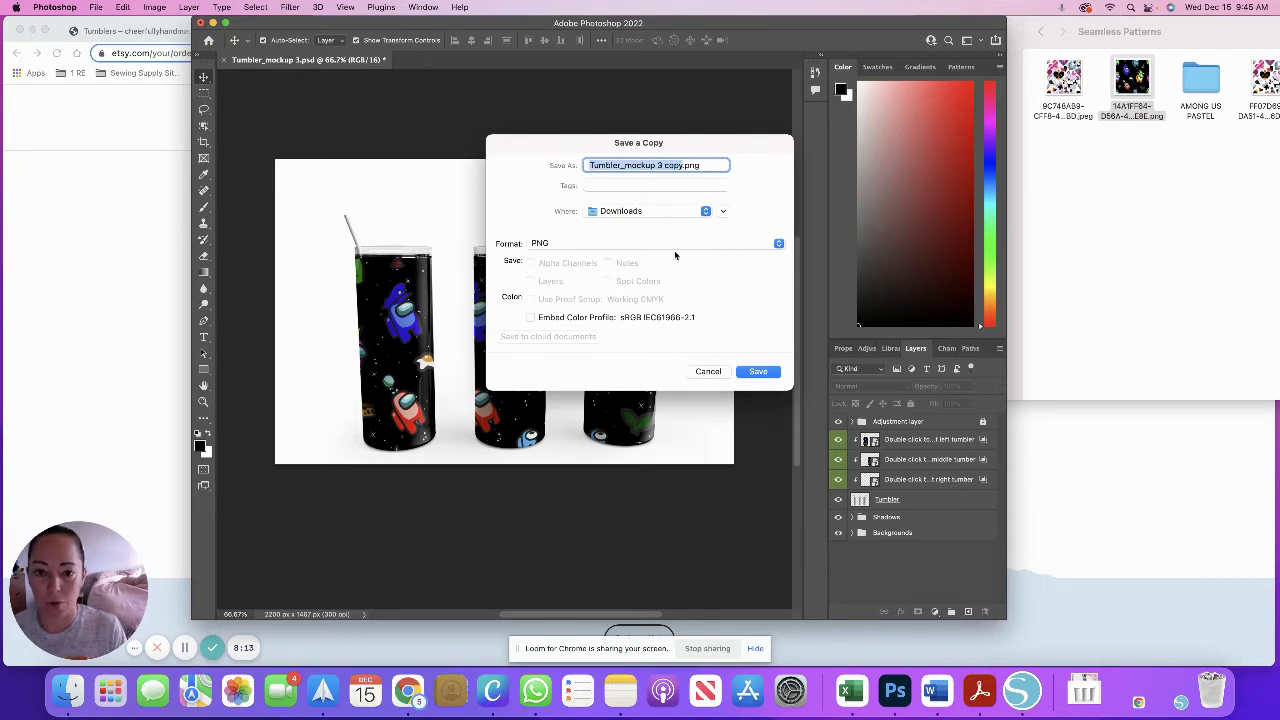
pyautogui.write('Amo')
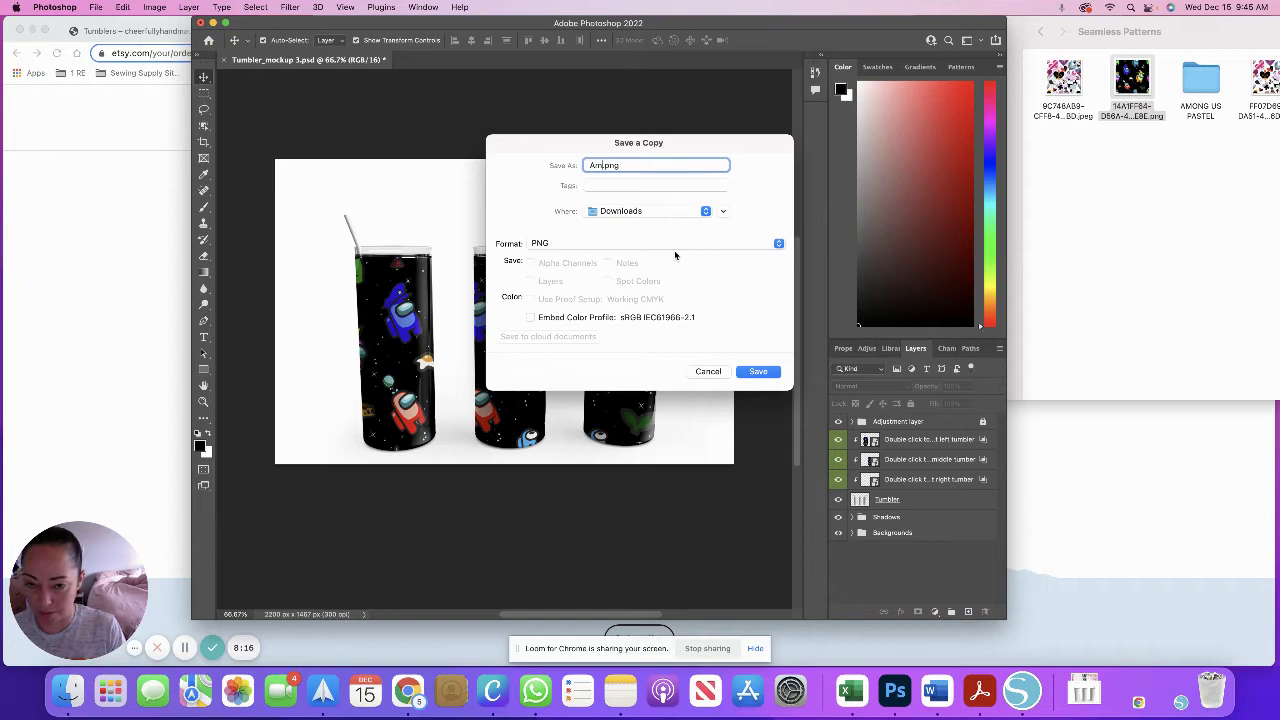
pyautogui.write('ngUs')
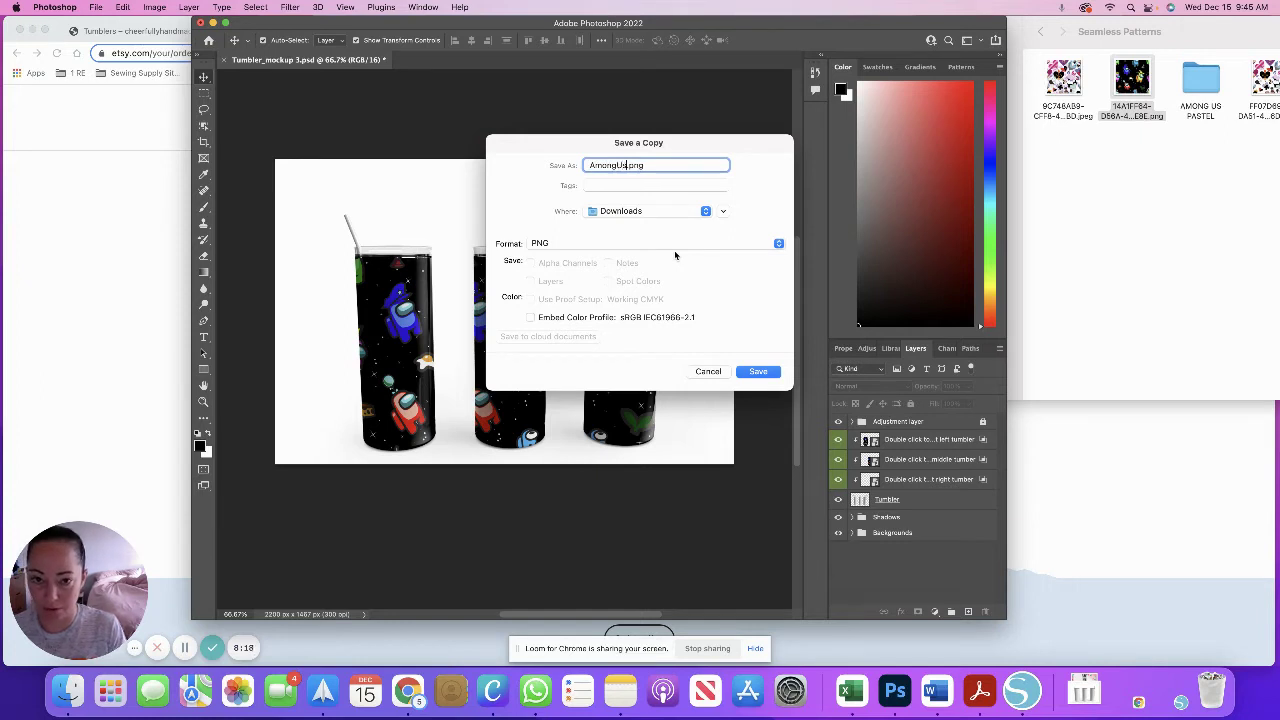
pyautogui.click(645, 211)
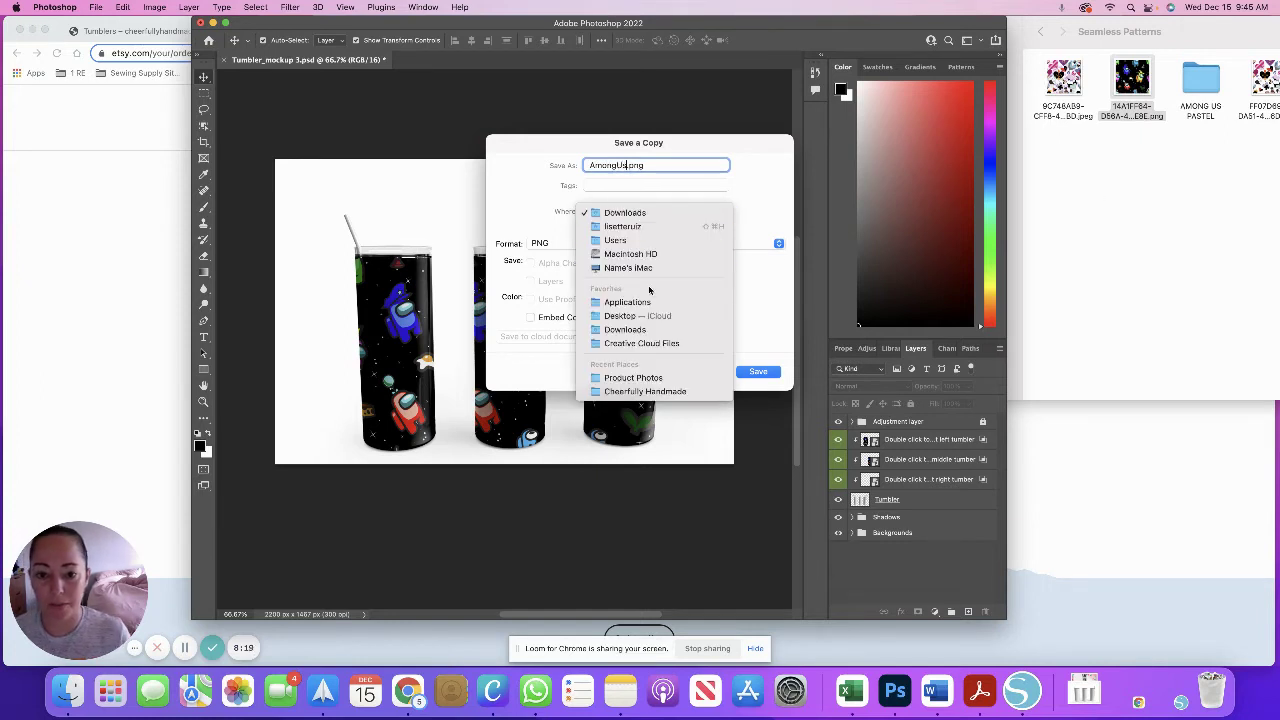
pyautogui.click(645, 314)
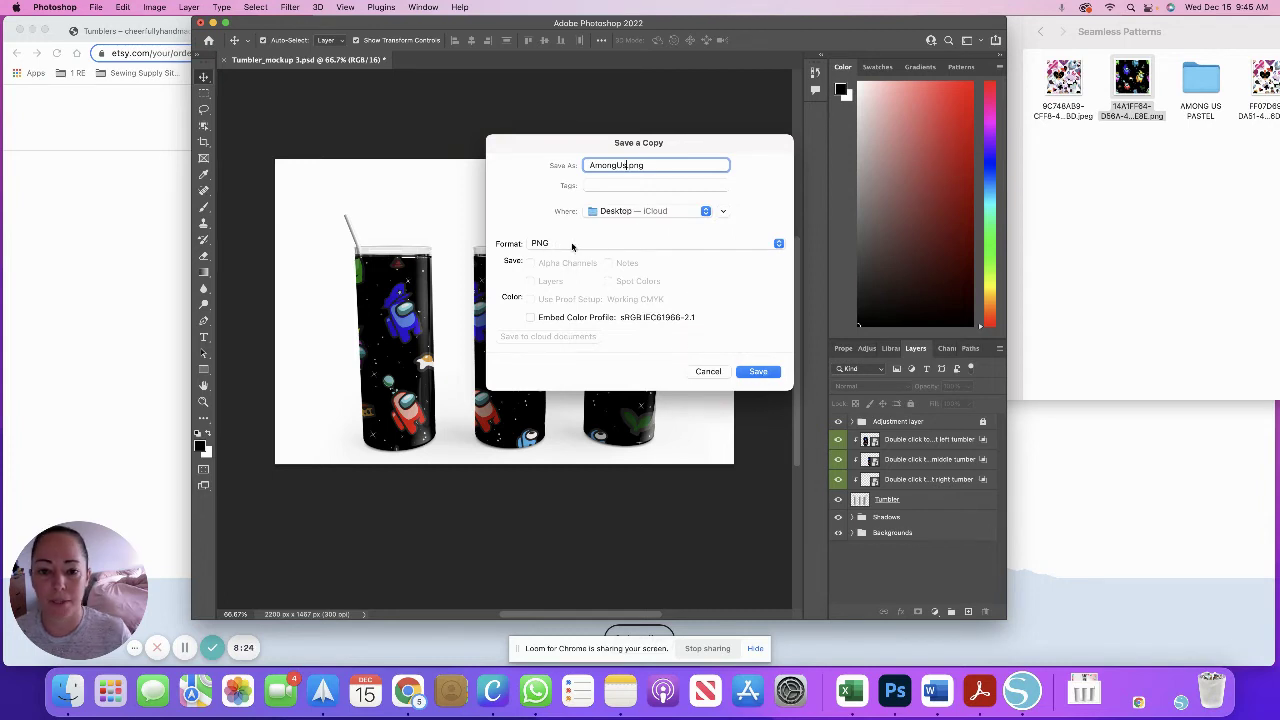
pyautogui.click(757, 372)
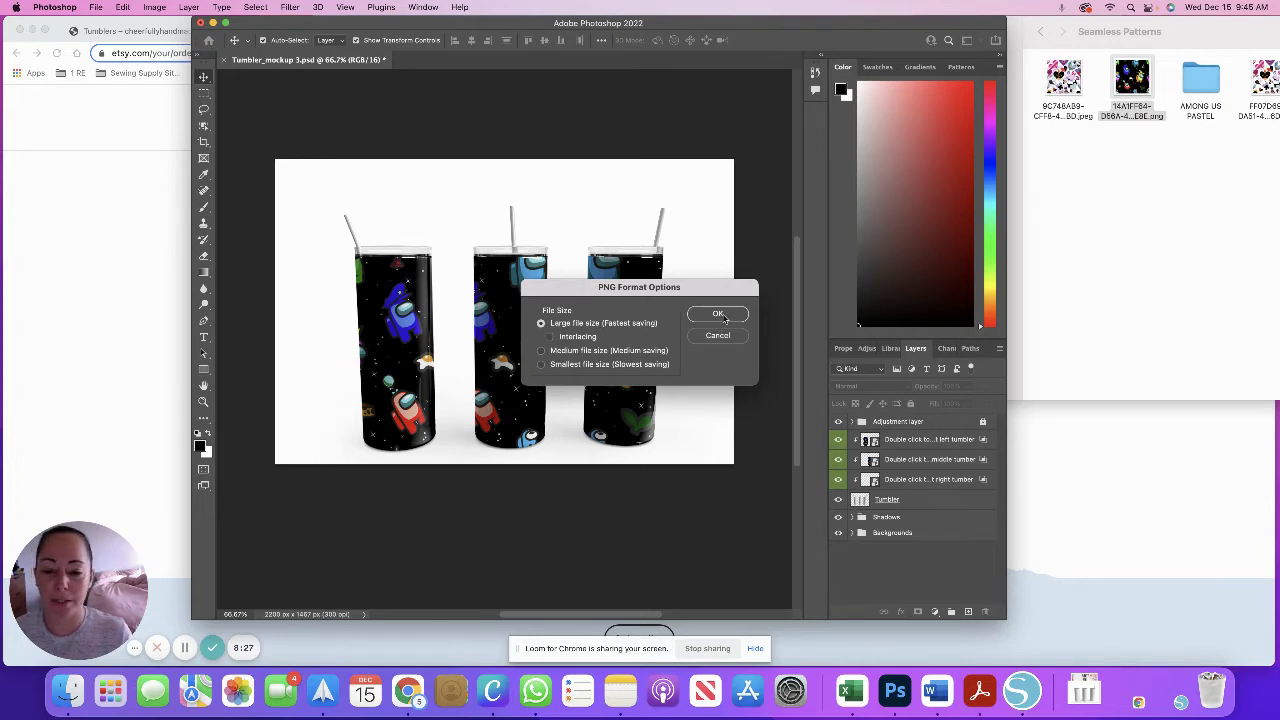
pyautogui.click(718, 314)
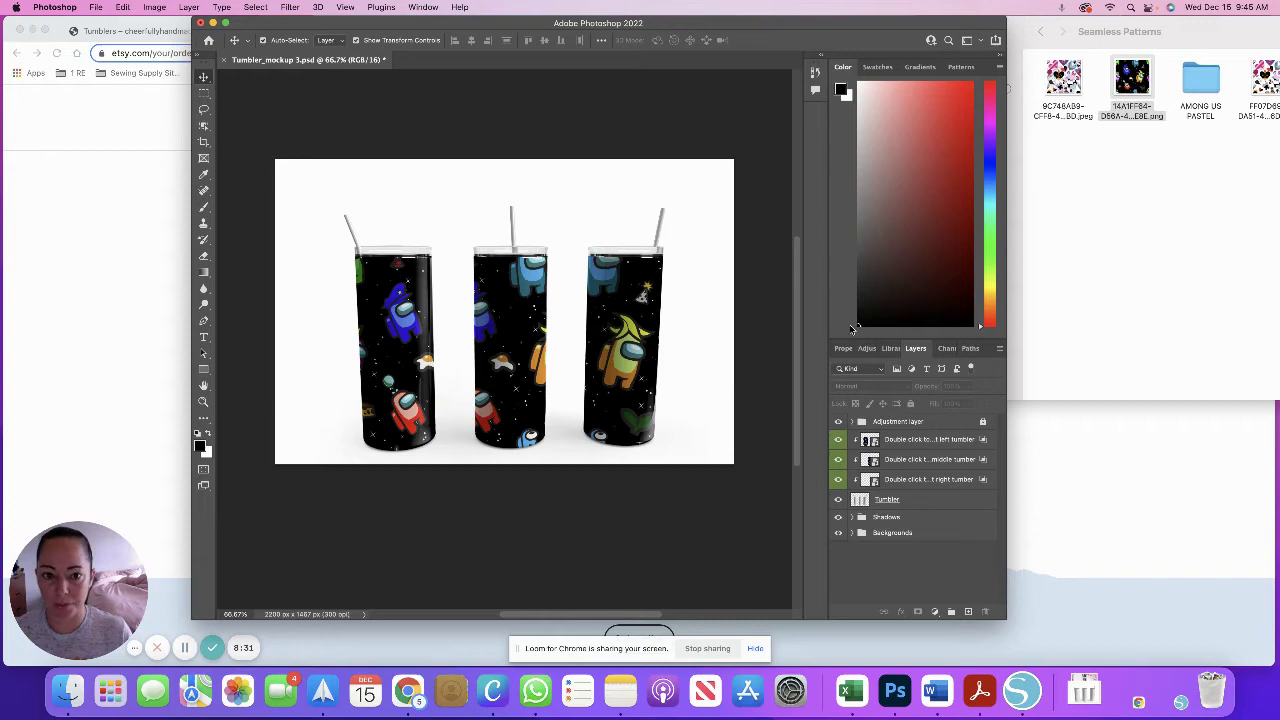
# Minimize Photoshop, bring Canva forward, and create a new Instagram Post design
pyautogui.click(212, 24)
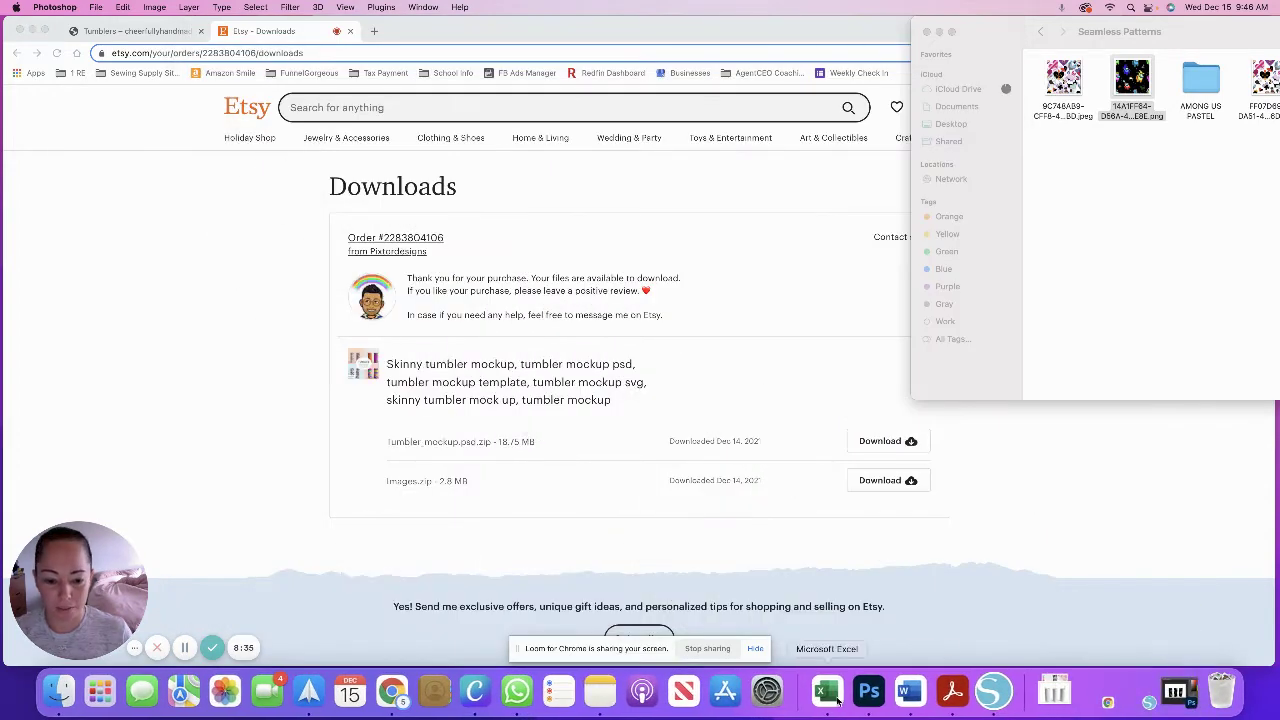
pyautogui.click(475, 690)
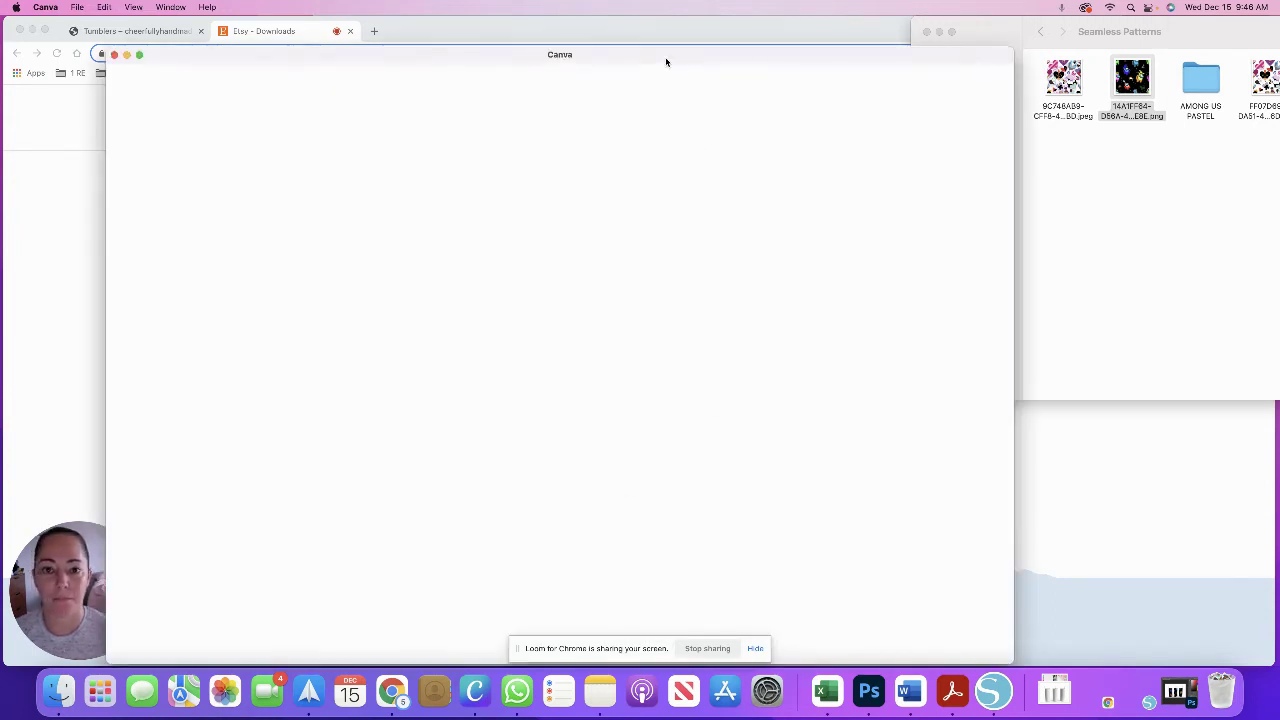
pyautogui.moveTo(666, 62); pyautogui.dragTo(720, 37)
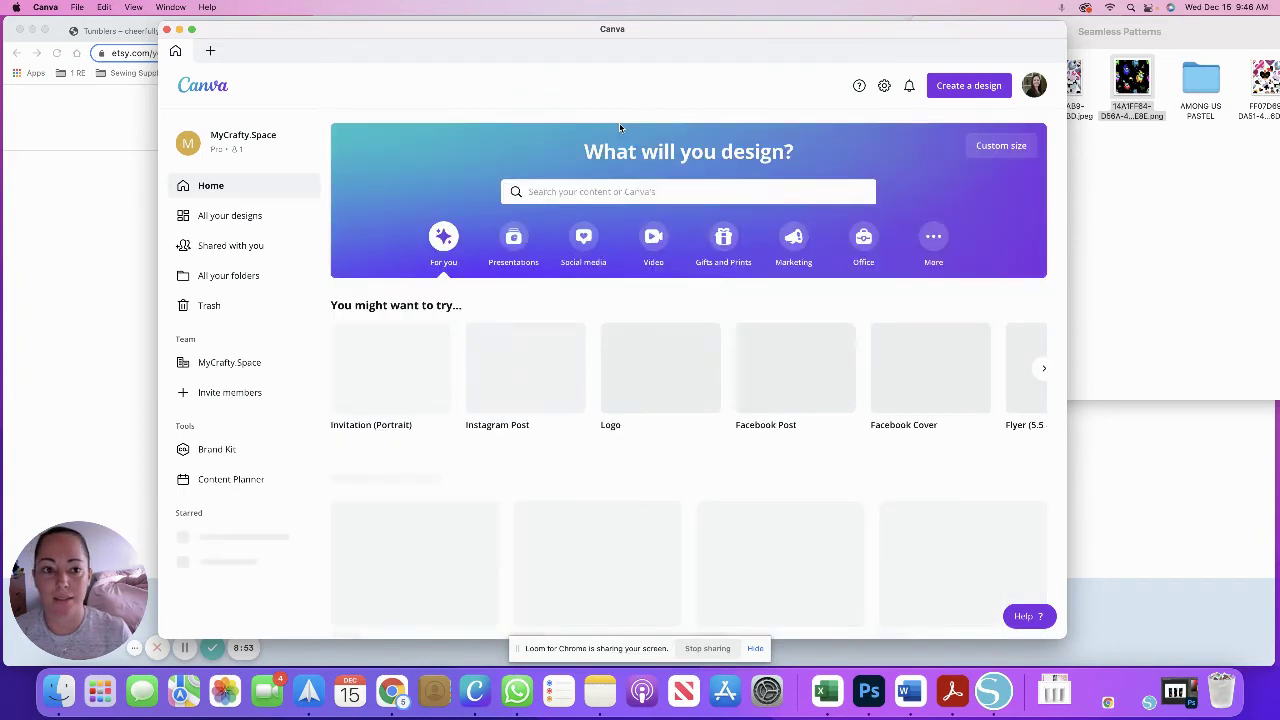
pyautogui.click(952, 88)
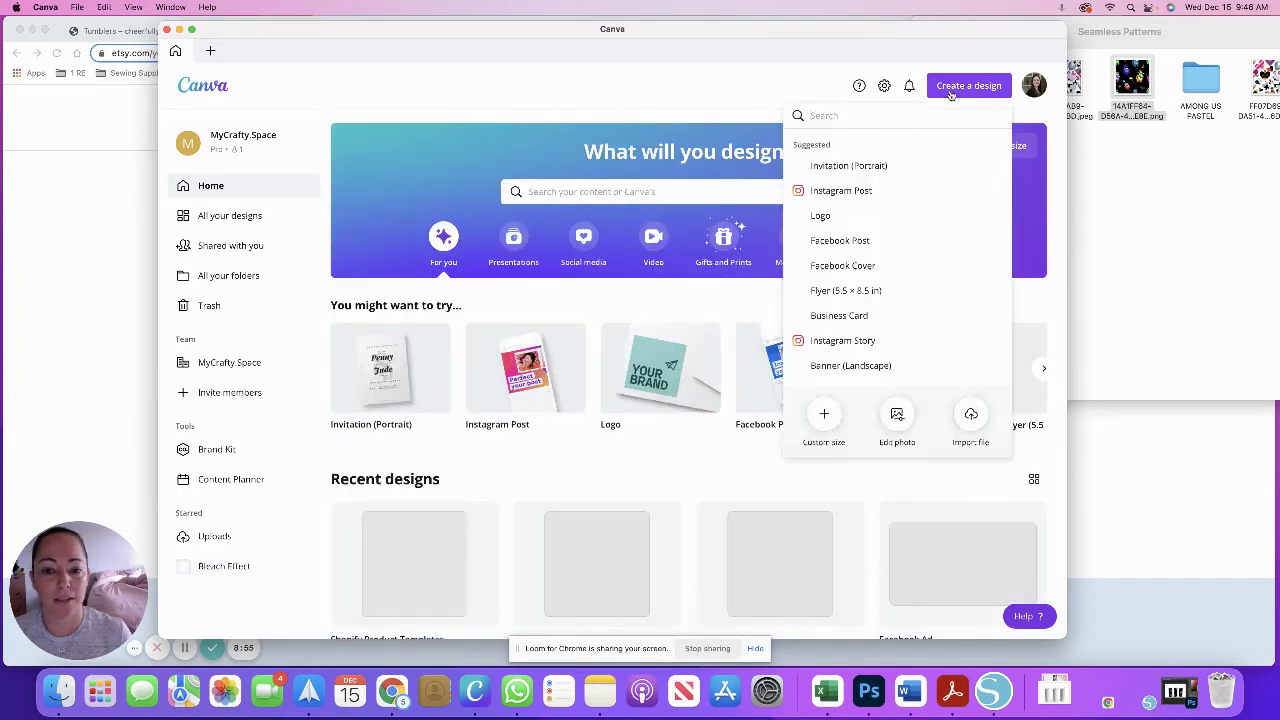
pyautogui.click(870, 190)
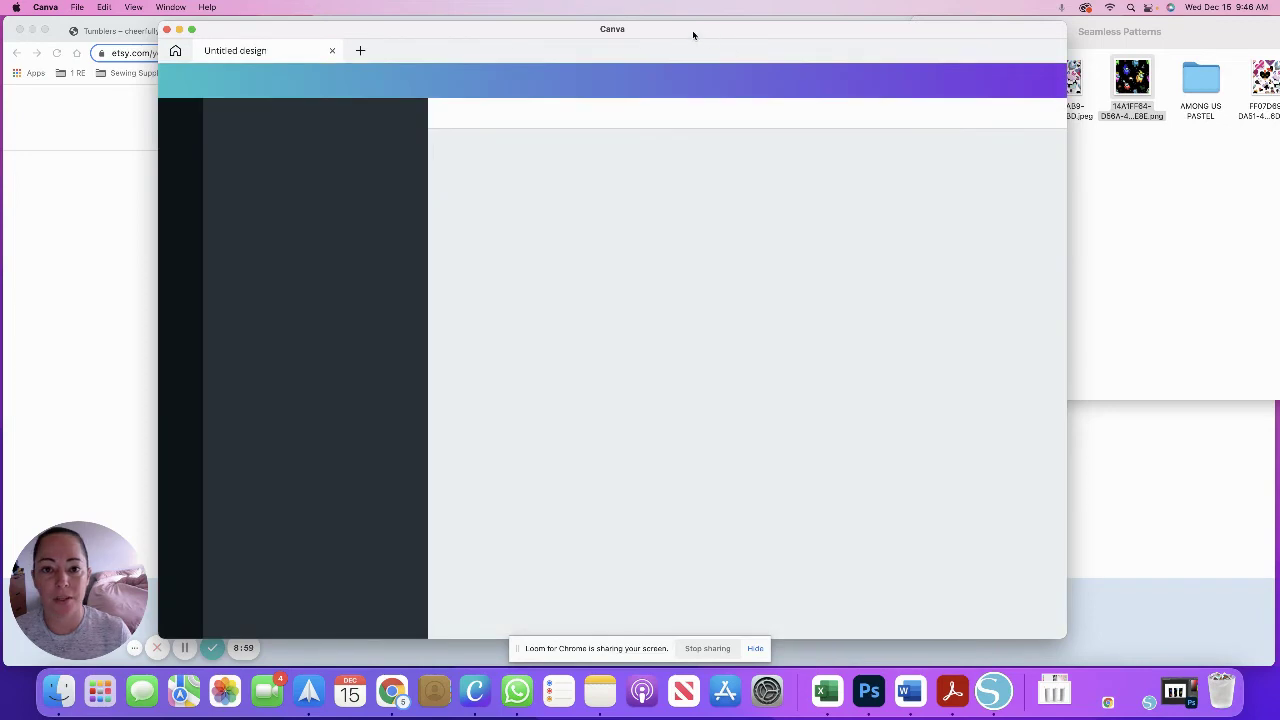
pyautogui.moveTo(692, 35); pyautogui.dragTo(725, 30)
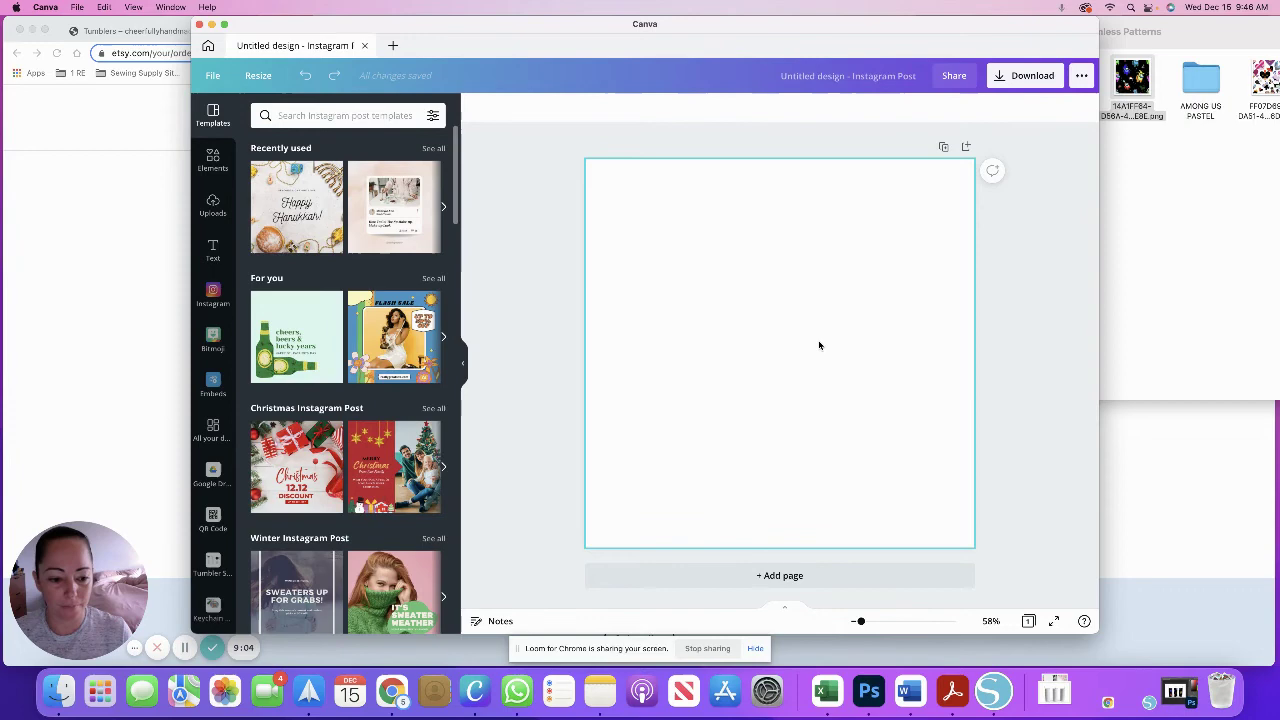
# Upload AmongUs.png to Canva and add it to the post
pyautogui.click(212, 205)
pyautogui.click(387, 153)
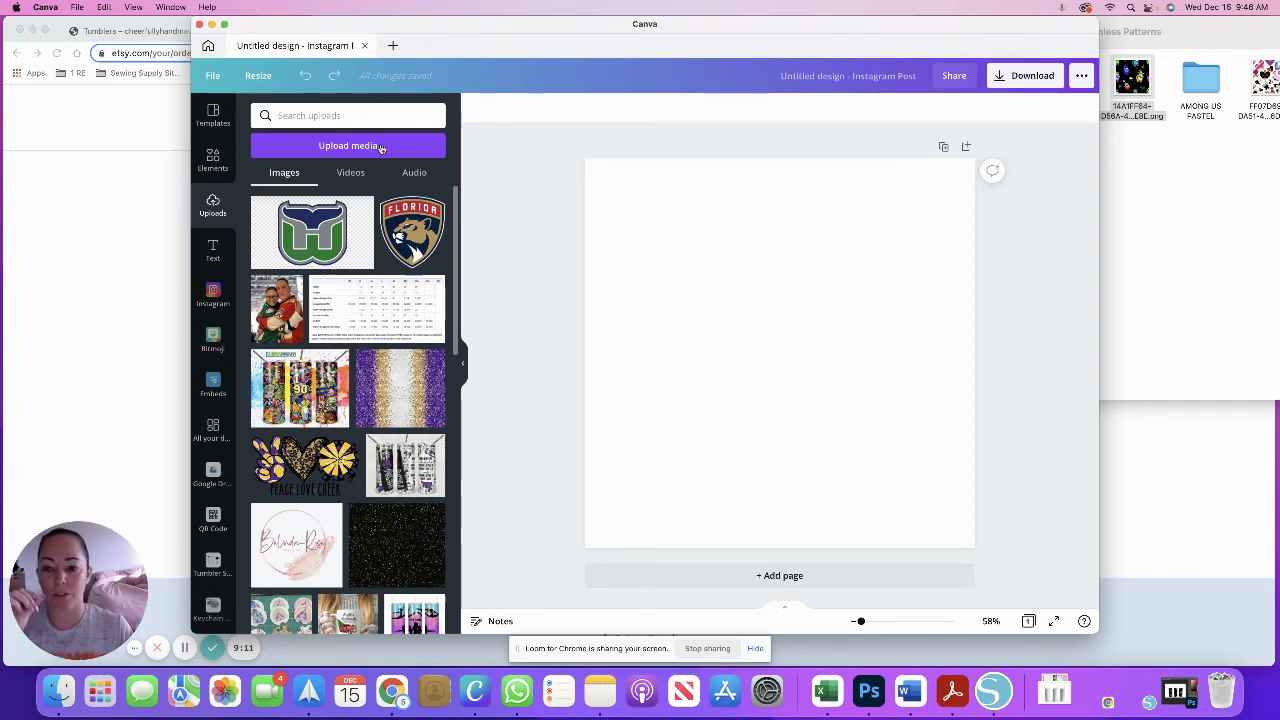
pyautogui.click(330, 150)
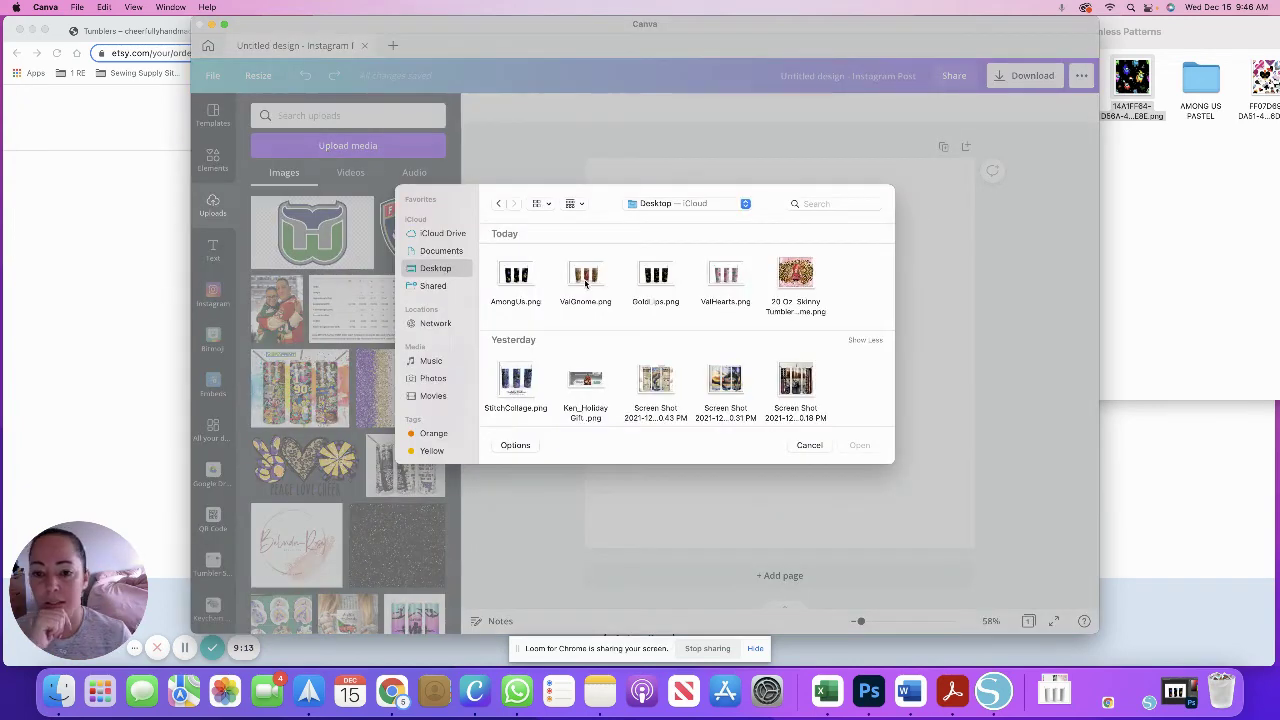
pyautogui.doubleClick(513, 278)
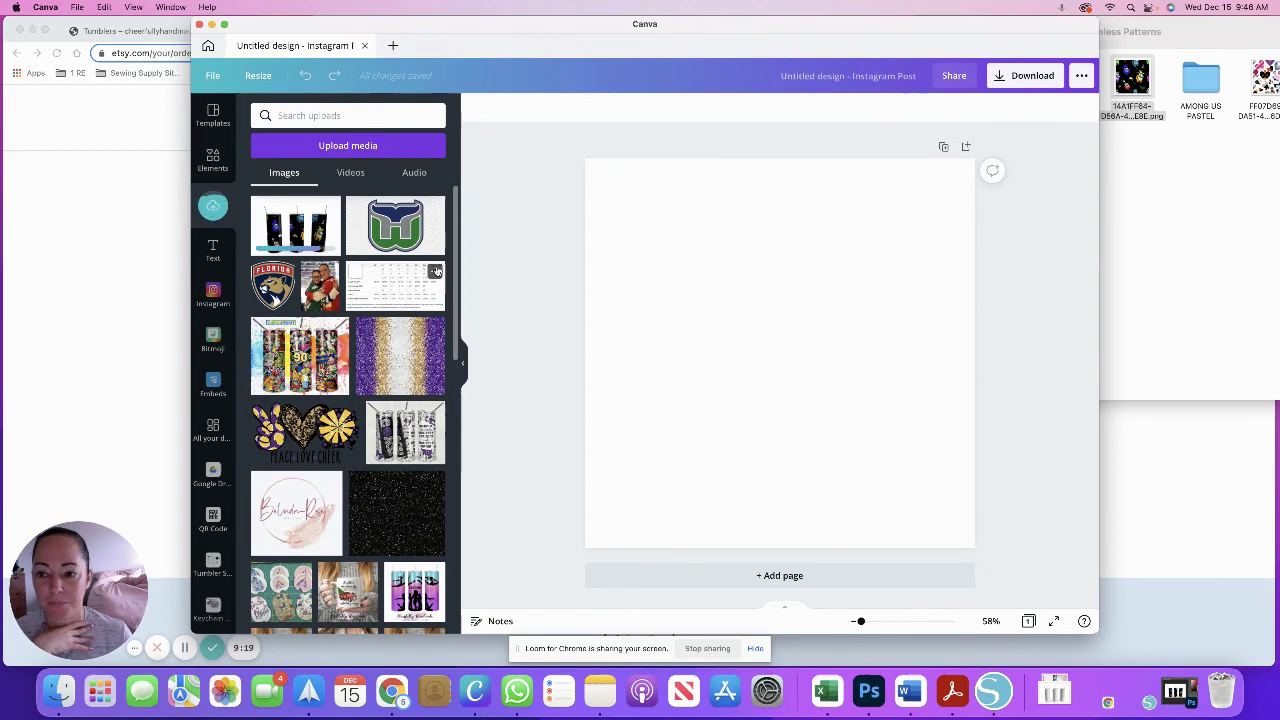
pyautogui.click(319, 235)
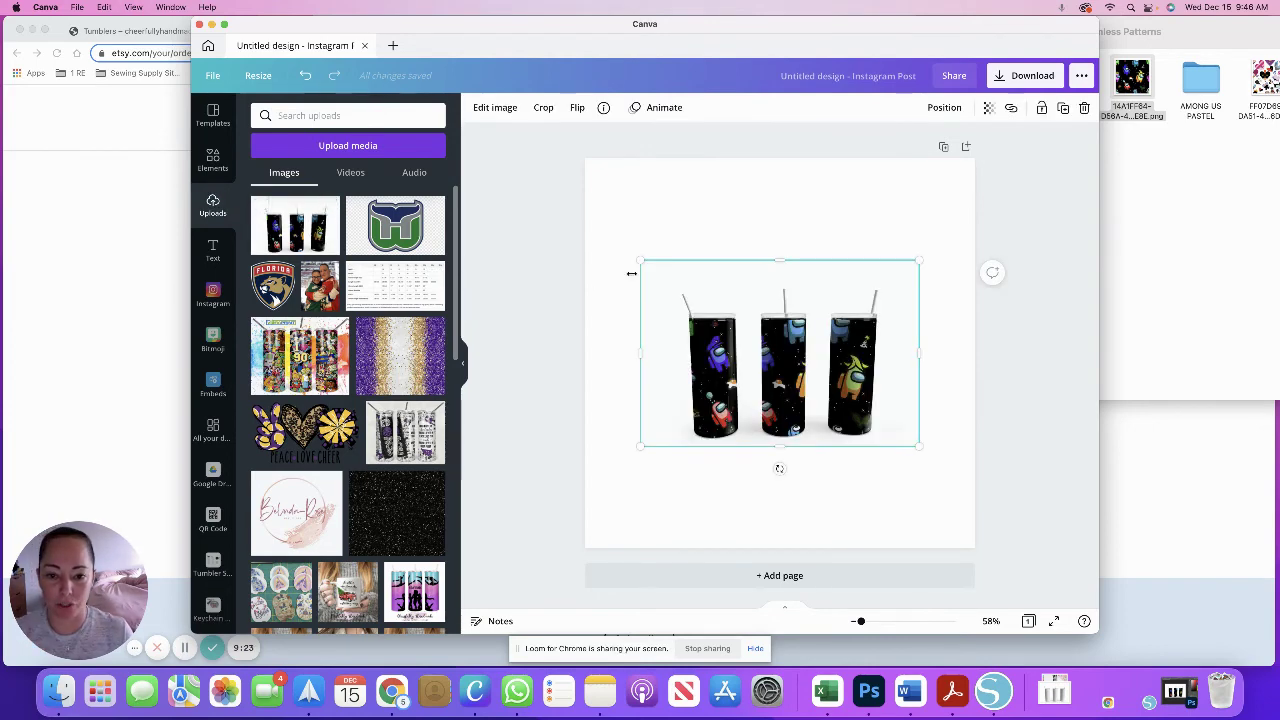
# Enlarge the tumbler image to span the page width and centre it horizontally
pyautogui.moveTo(640, 260); pyautogui.dragTo(560, 189)
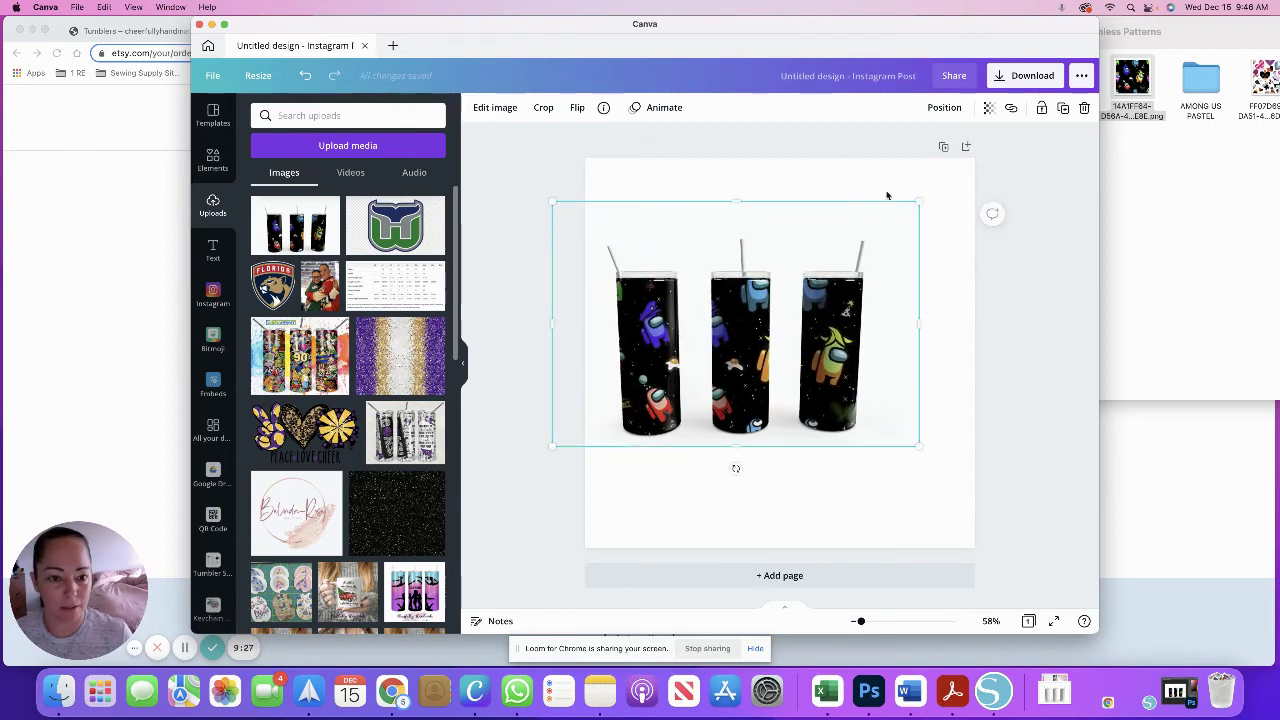
pyautogui.moveTo(918, 201); pyautogui.dragTo(1057, 151)
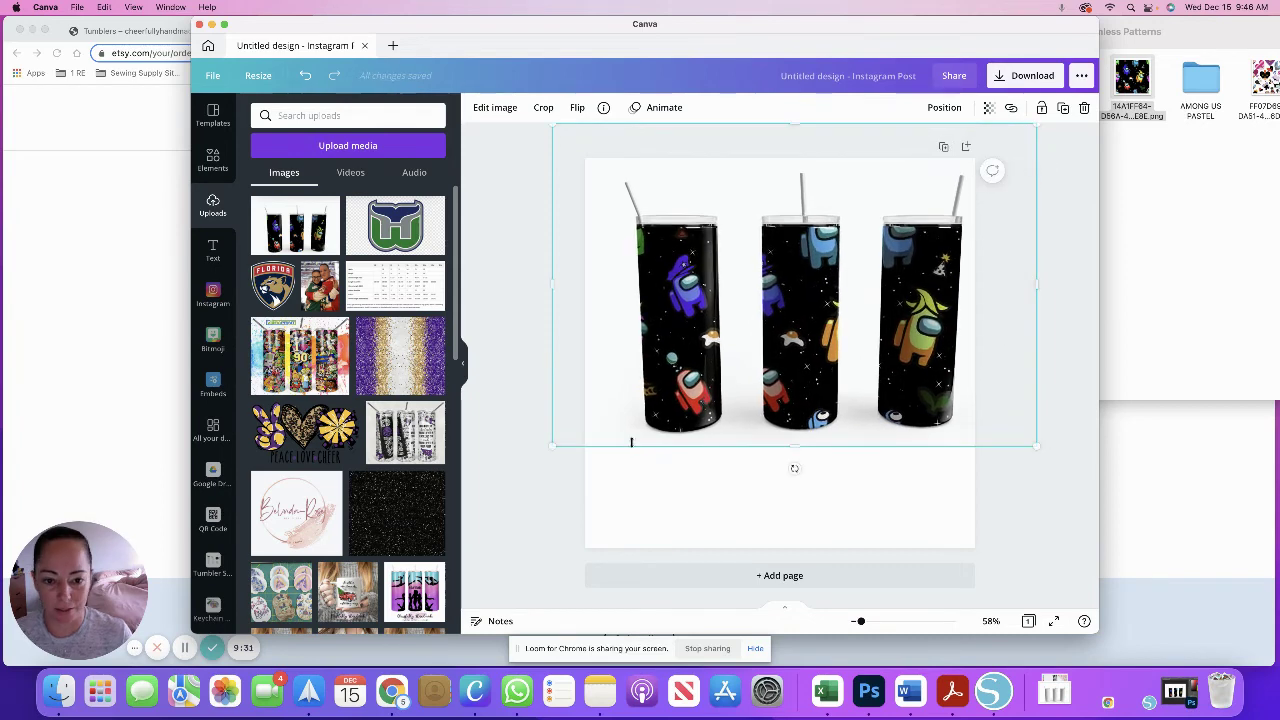
pyautogui.moveTo(552, 446); pyautogui.dragTo(521, 466)
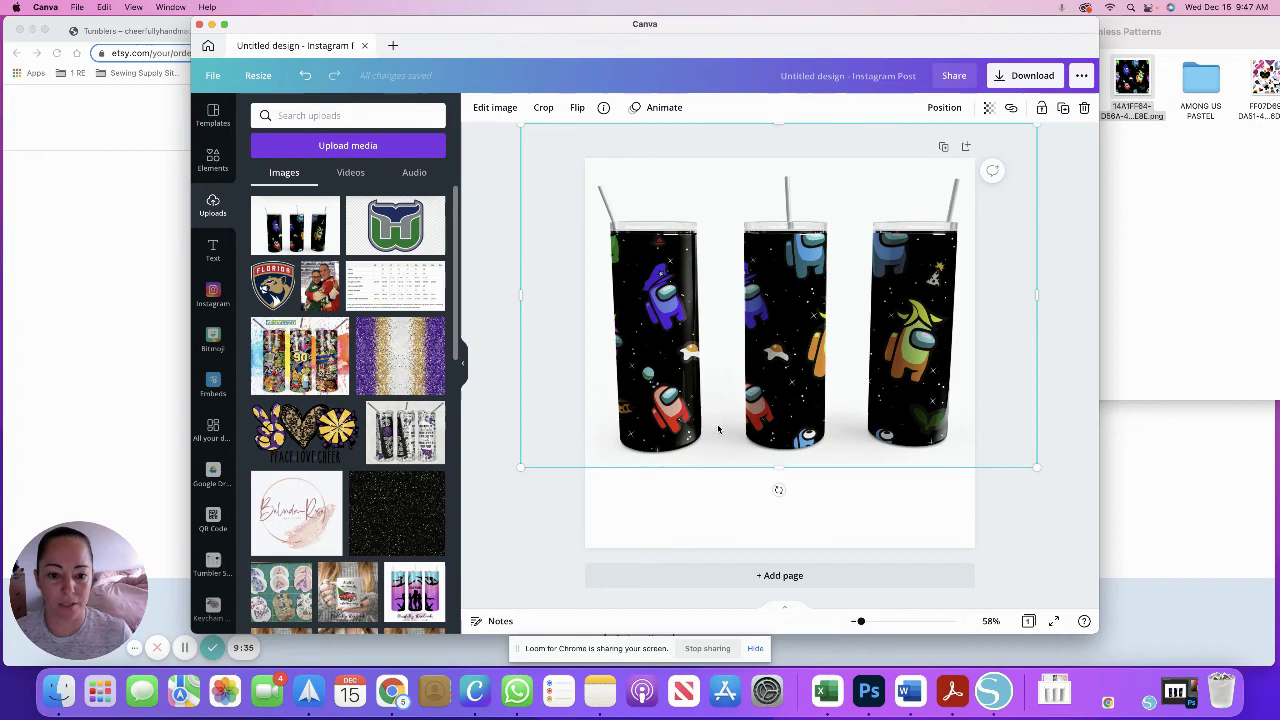
pyautogui.moveTo(718, 429); pyautogui.dragTo(713, 429)
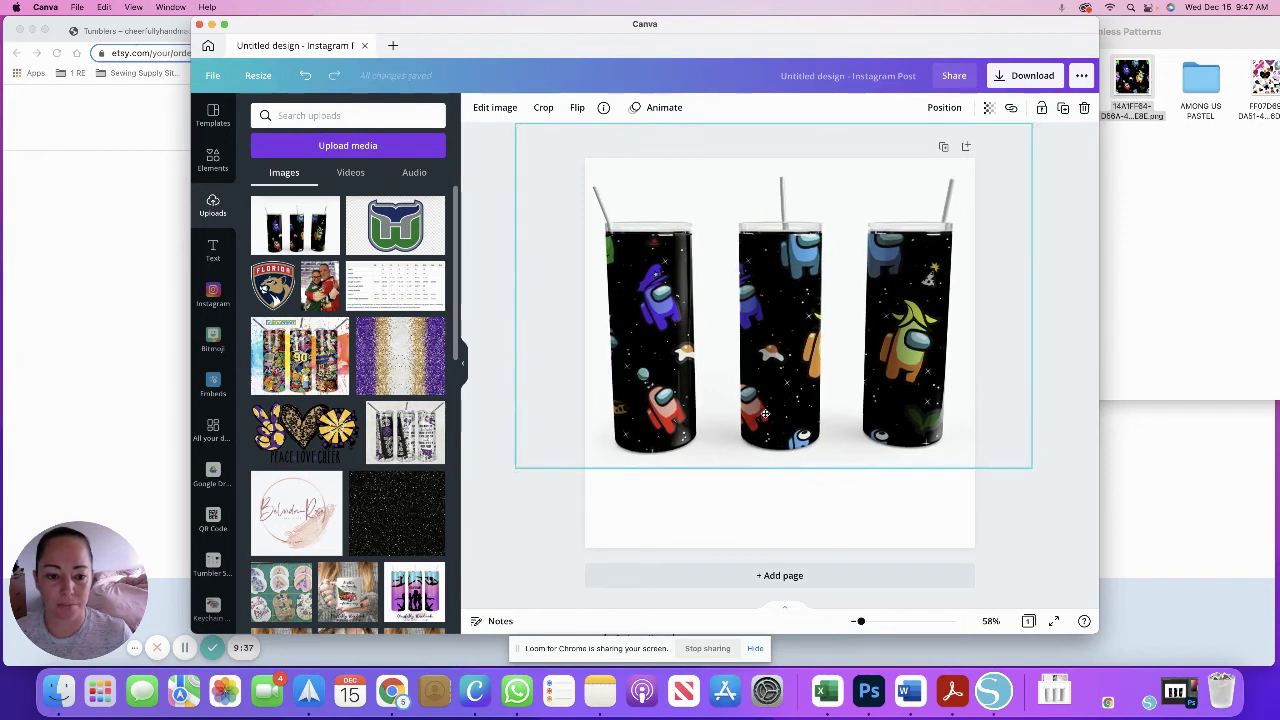
pyautogui.click(1024, 543)
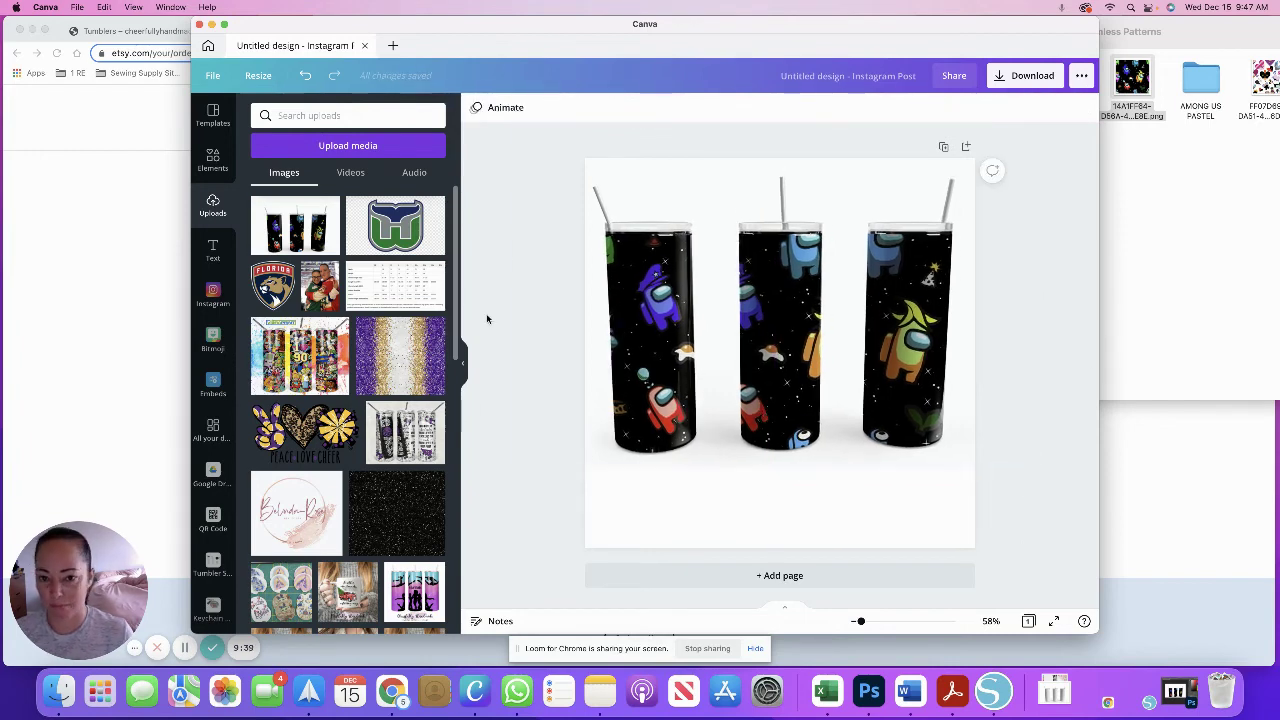
# Add the Cheerfully Handmade logo from Logos and drag it below the tumblers
pyautogui.scroll(-2, 218, 466)
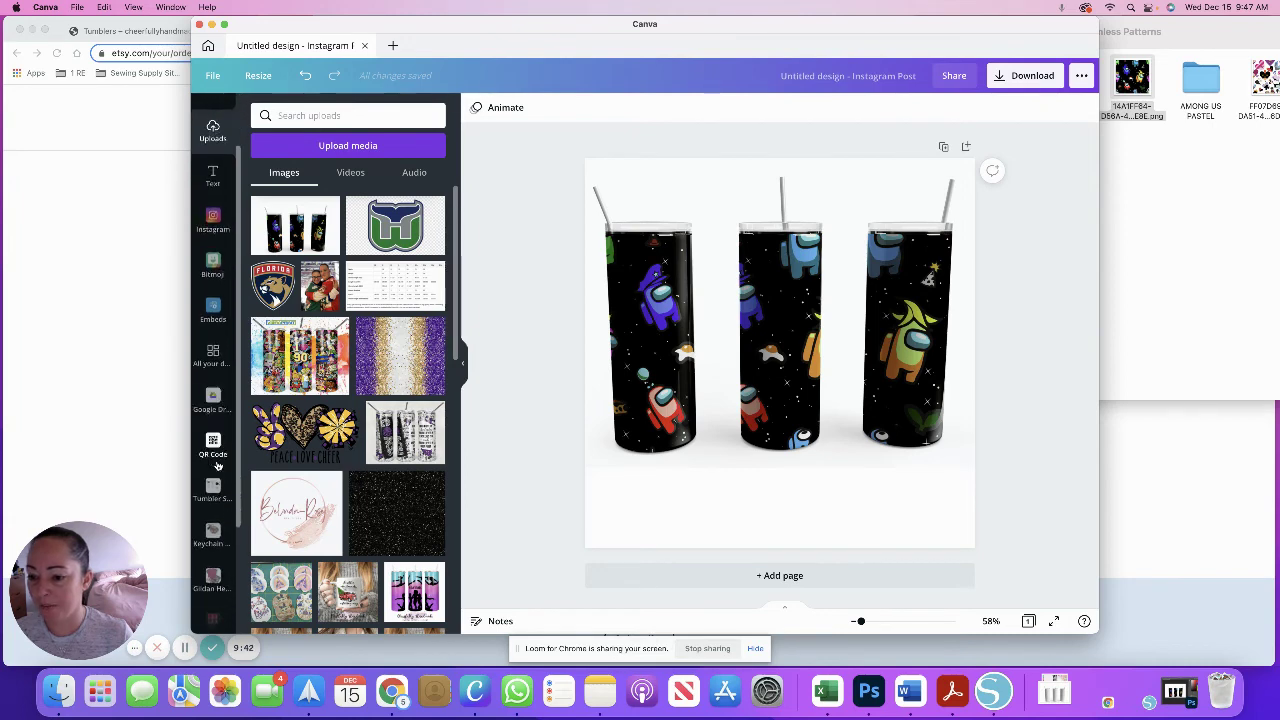
pyautogui.scroll(-3, 218, 466)
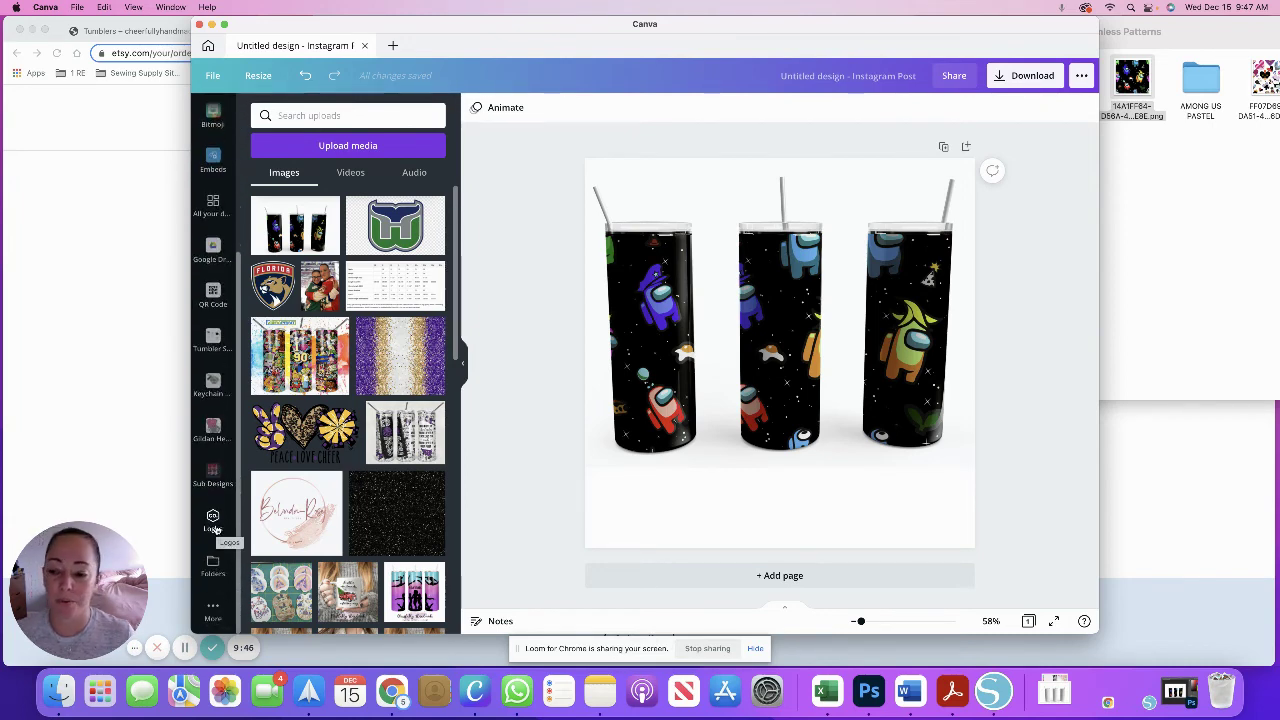
pyautogui.click(213, 522)
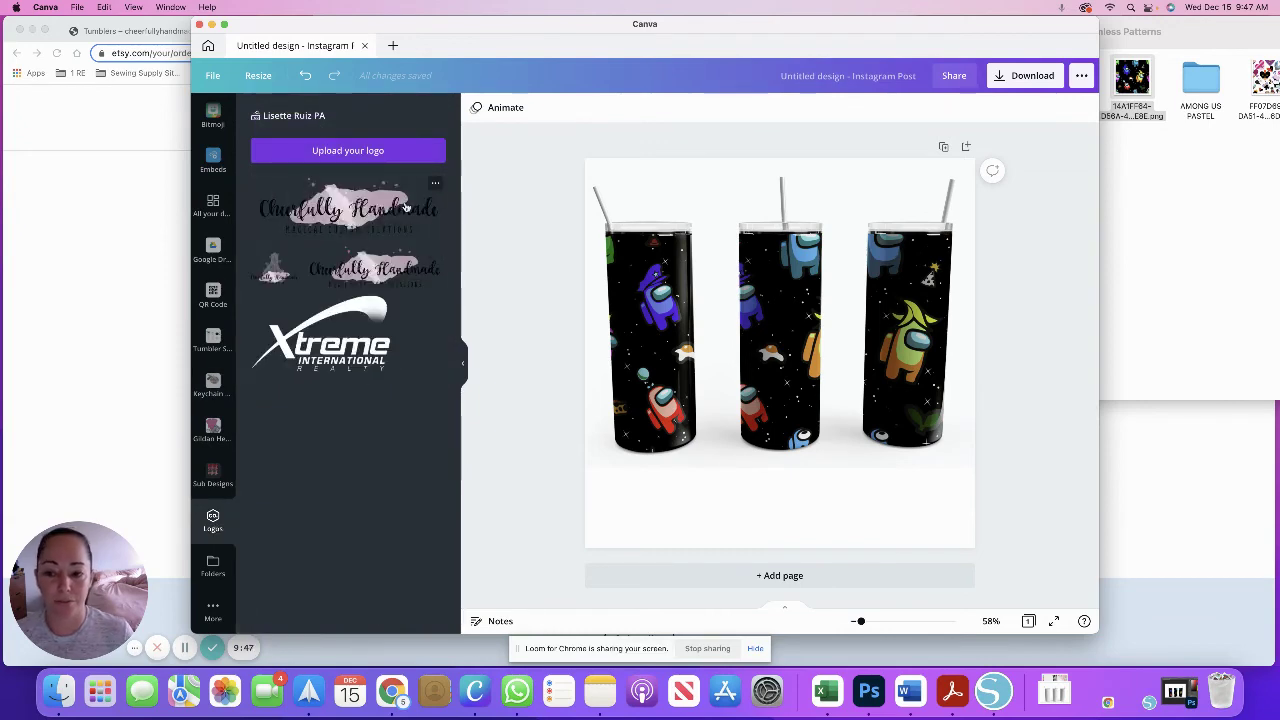
pyautogui.click(406, 207)
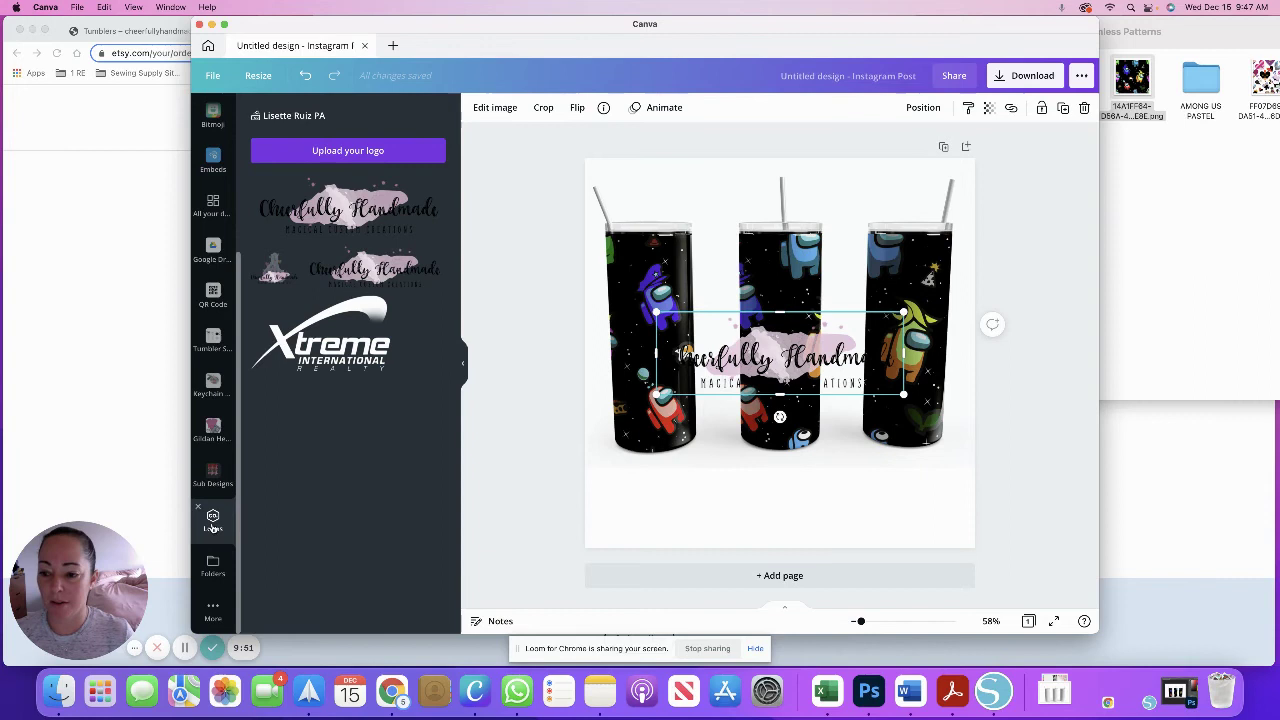
pyautogui.moveTo(780, 417); pyautogui.dragTo(817, 498)
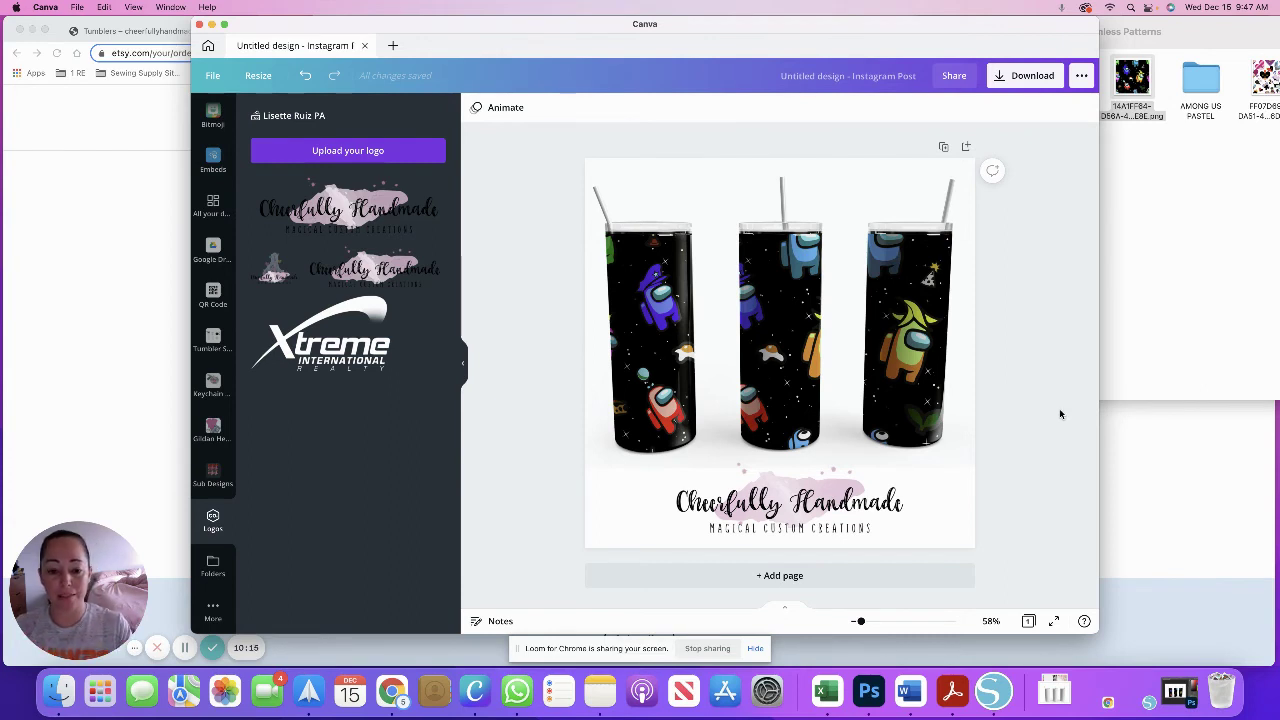
# Set the page background to the photo's light grey (#F6F8F9) using the eyedropper
pyautogui.click(964, 483)
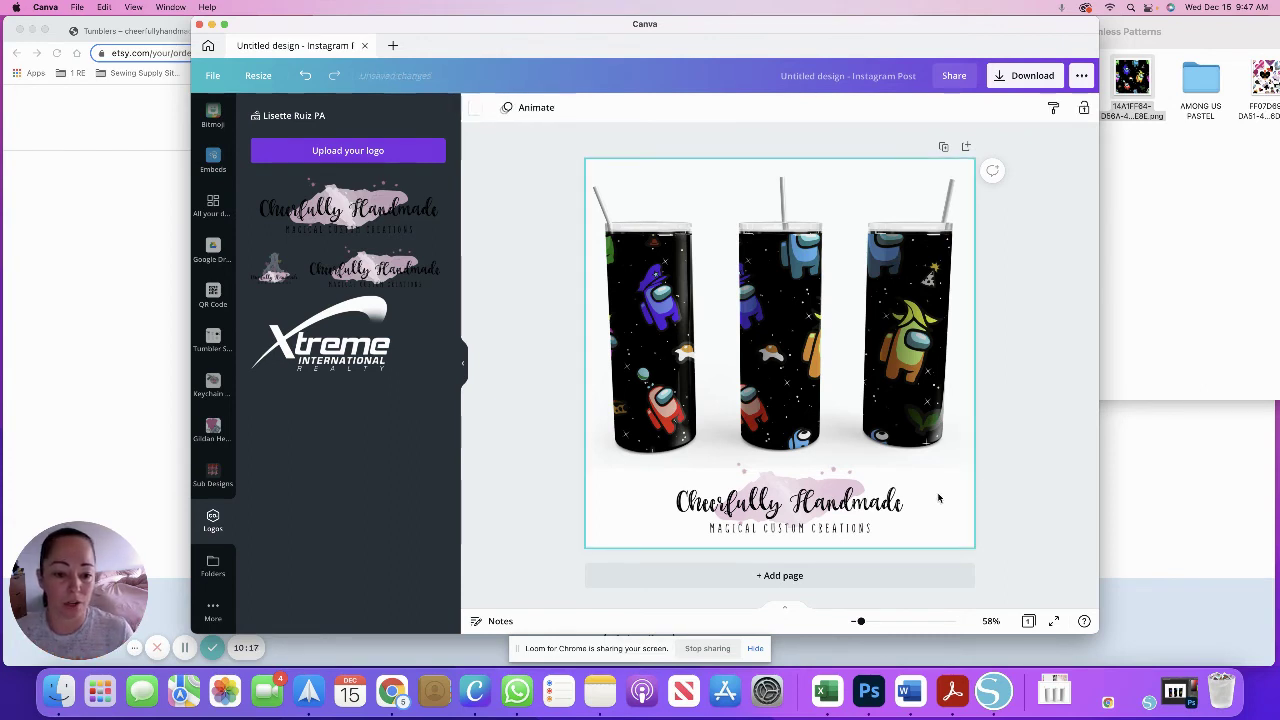
pyautogui.click(476, 110)
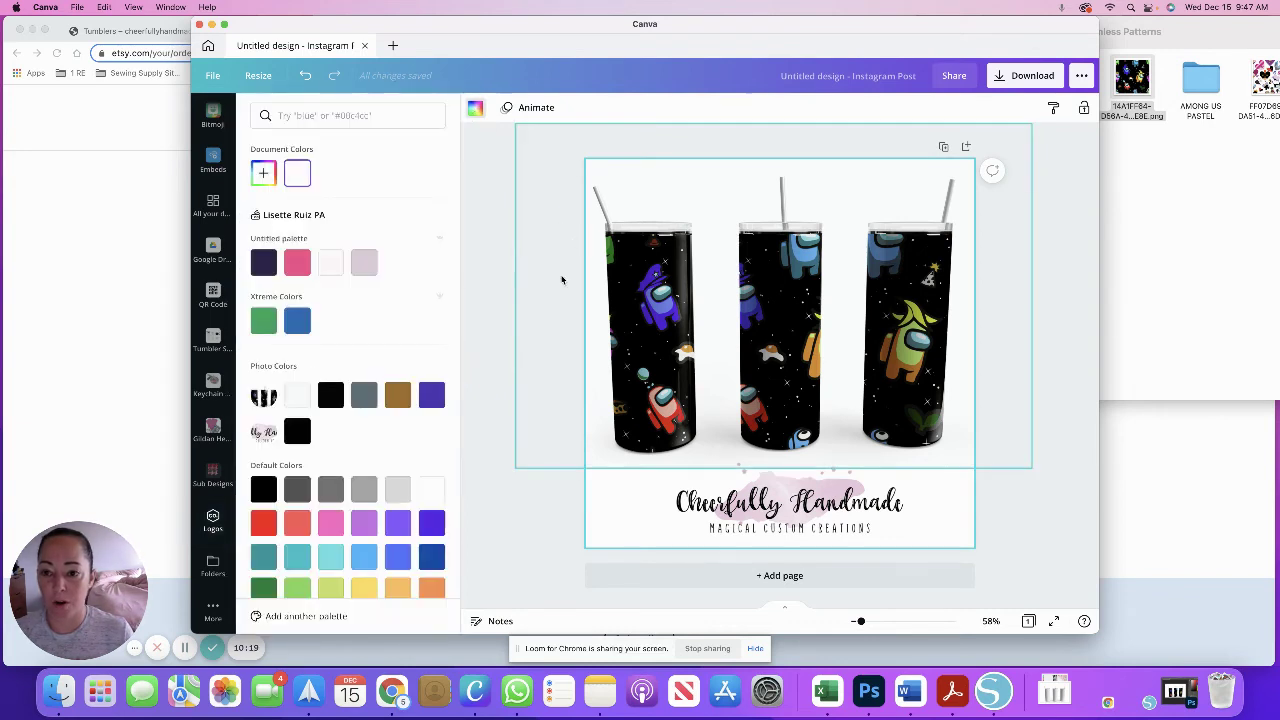
pyautogui.click(265, 176)
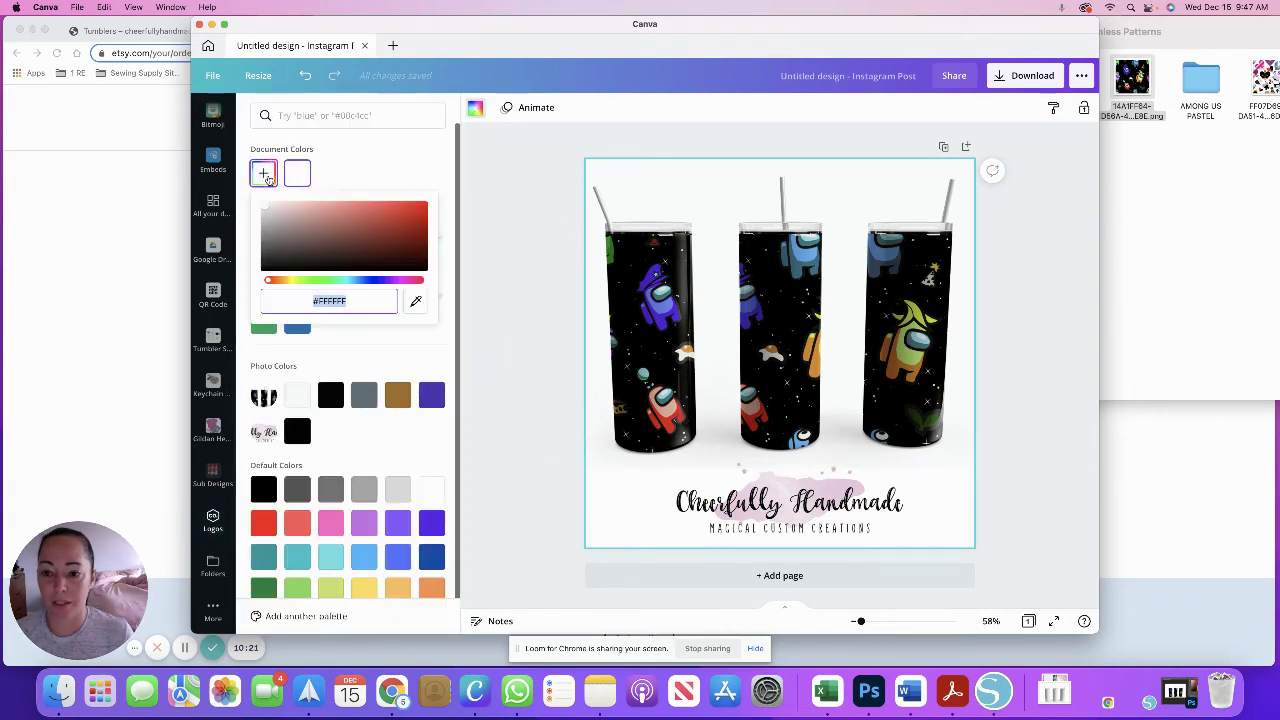
pyautogui.click(416, 301)
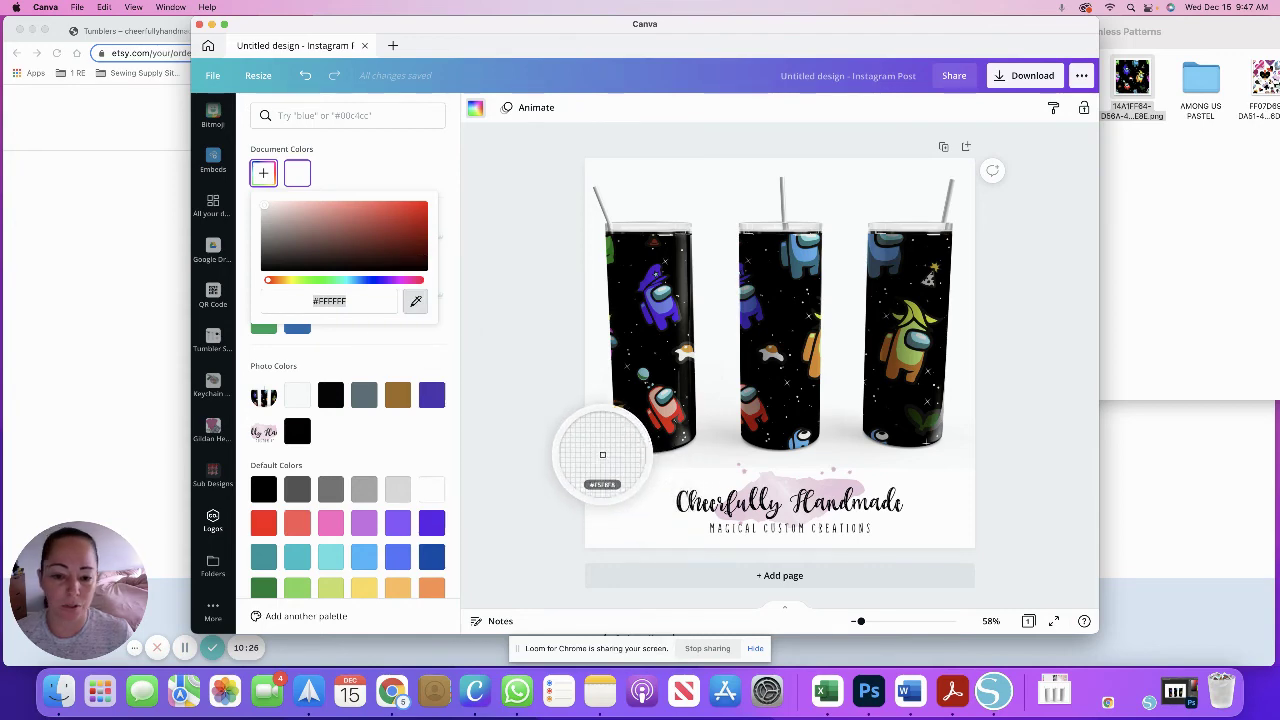
pyautogui.click(602, 455)
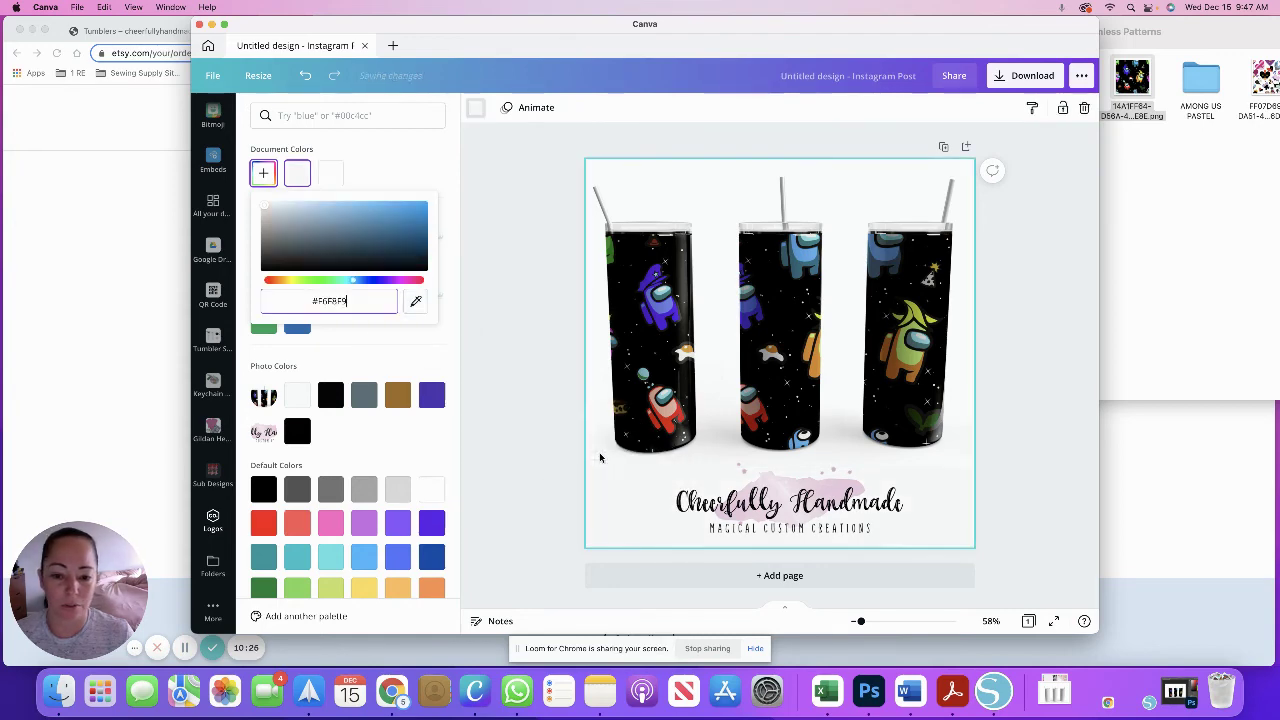
pyautogui.click(1020, 488)
pyautogui.click(482, 112)
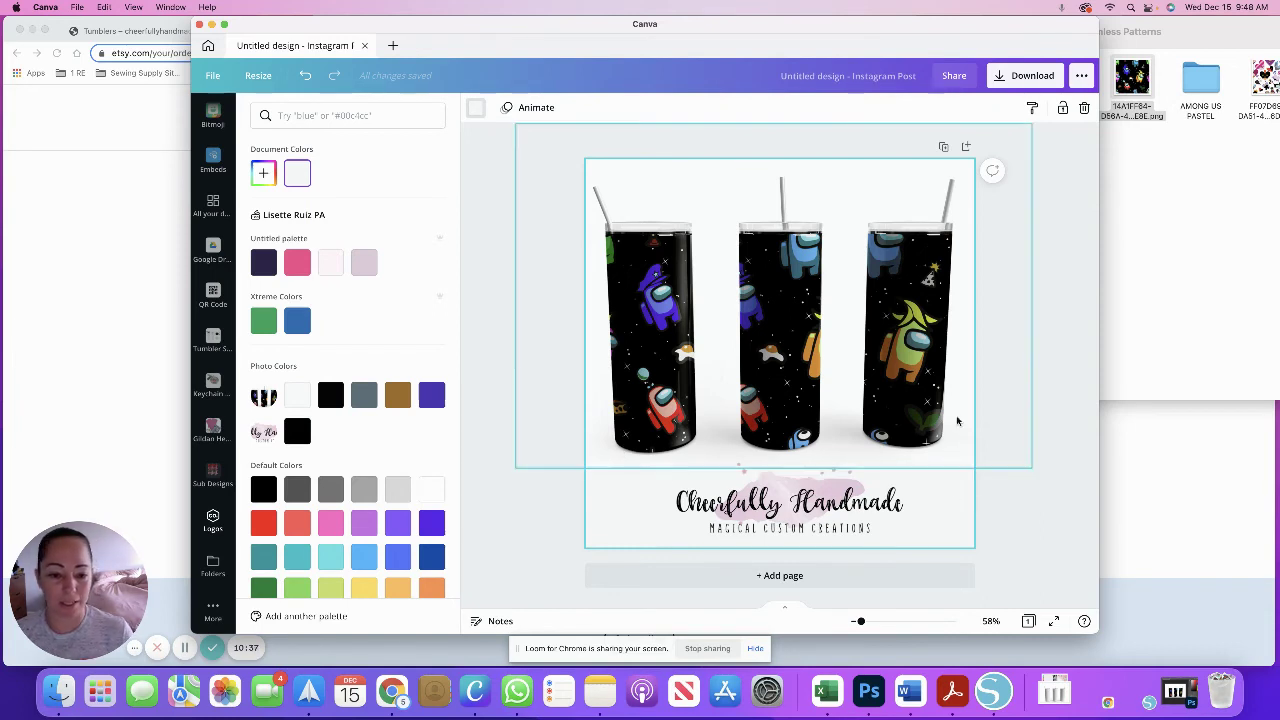
pyautogui.click(1051, 395)
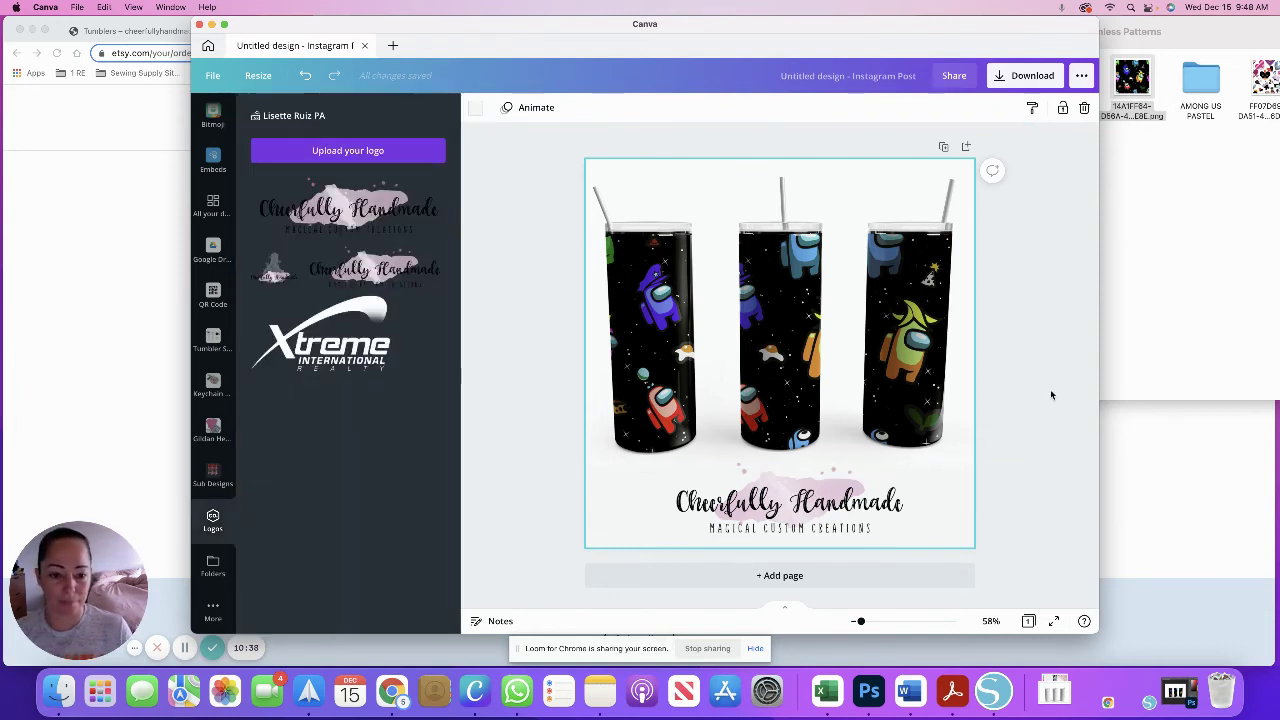
# Download the post as a 2× PNG named AmongUs into Product Photos
pyautogui.click(1025, 80)
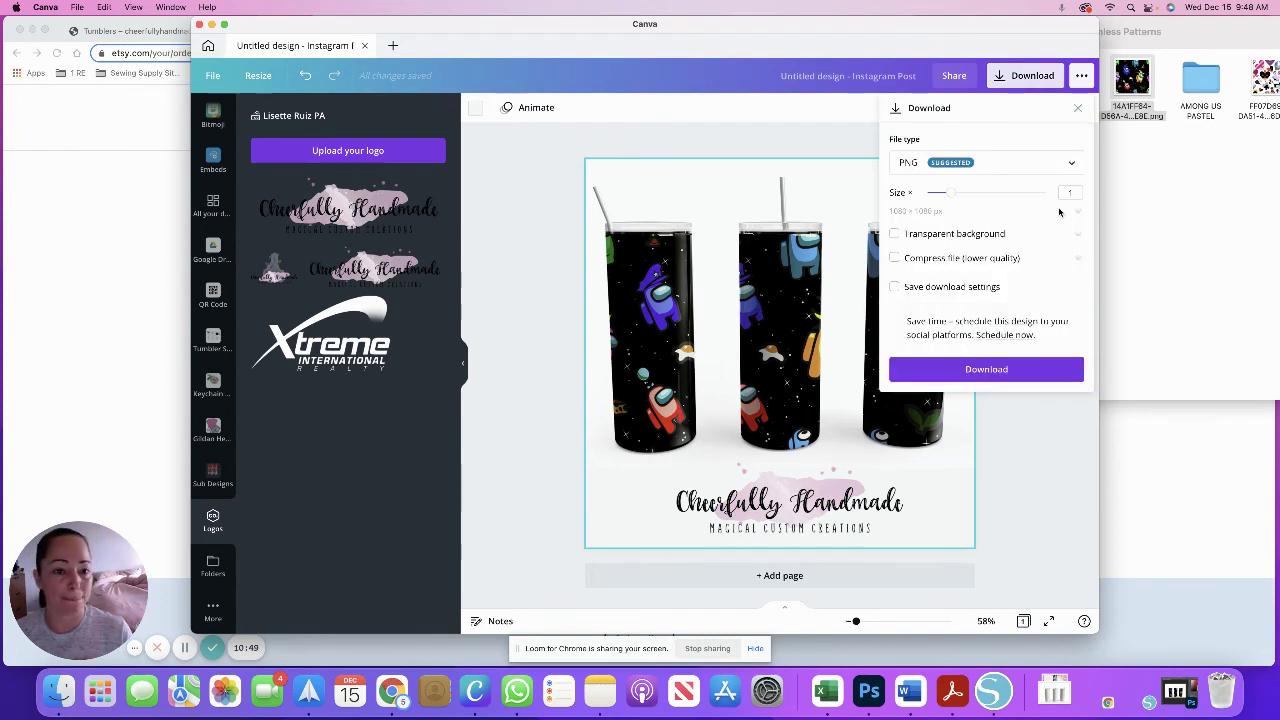
pyautogui.moveTo(950, 194); pyautogui.dragTo(998, 194)
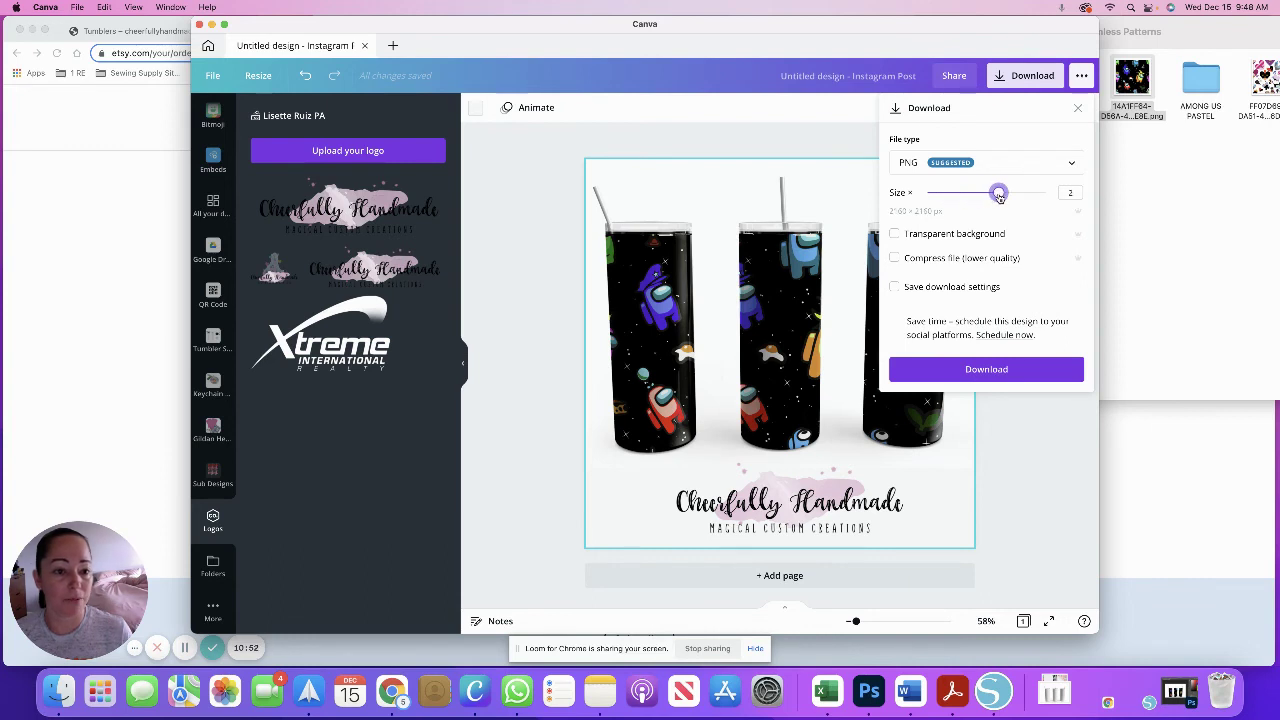
pyautogui.click(992, 371)
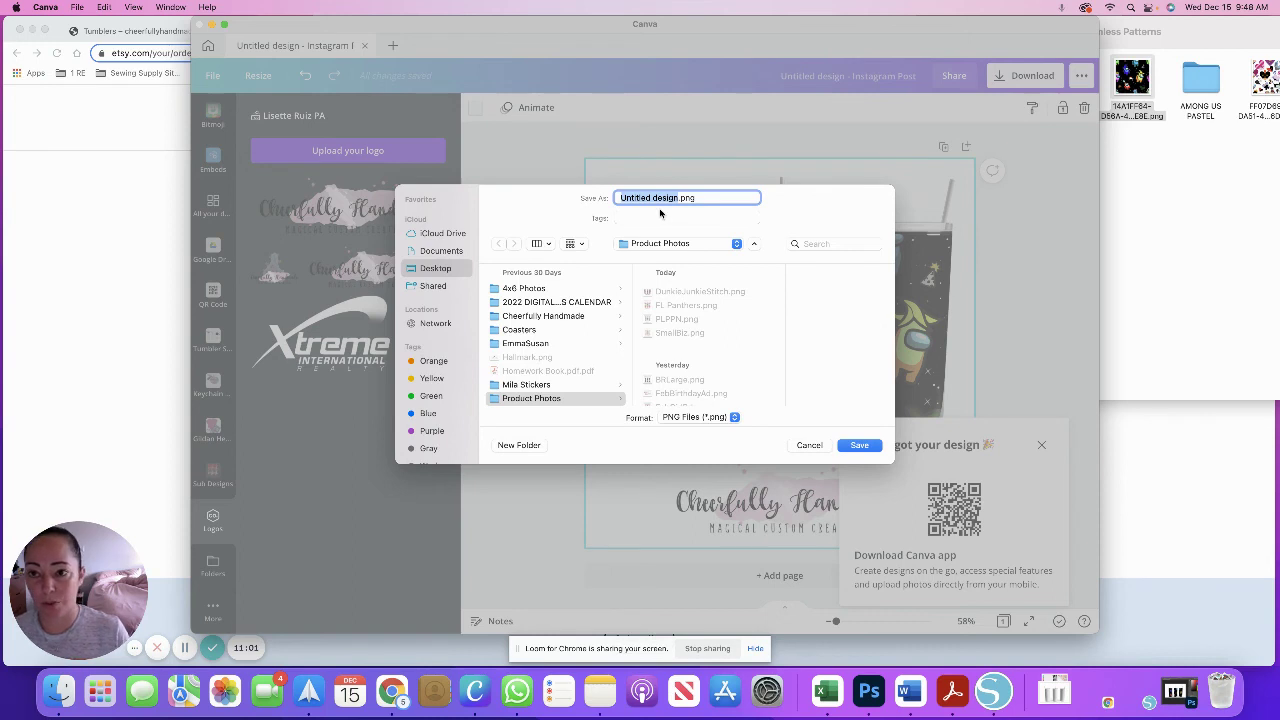
pyautogui.write('Amon')
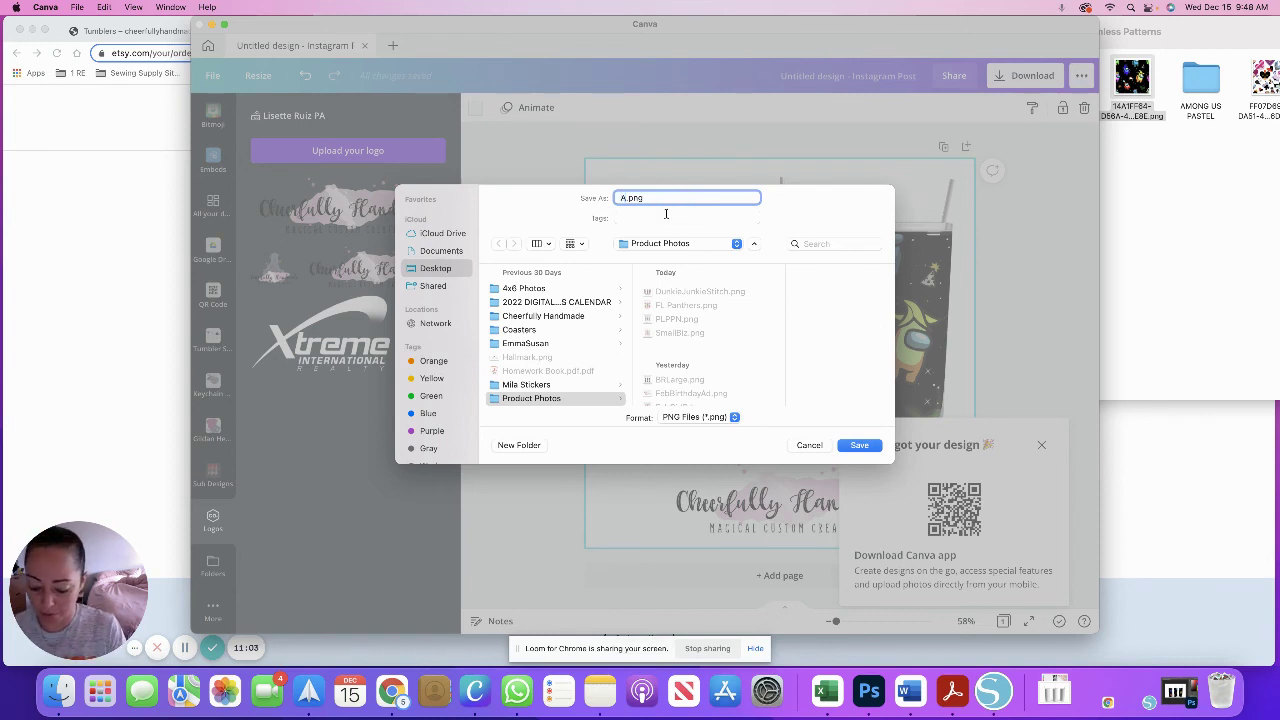
pyautogui.write('gUs')
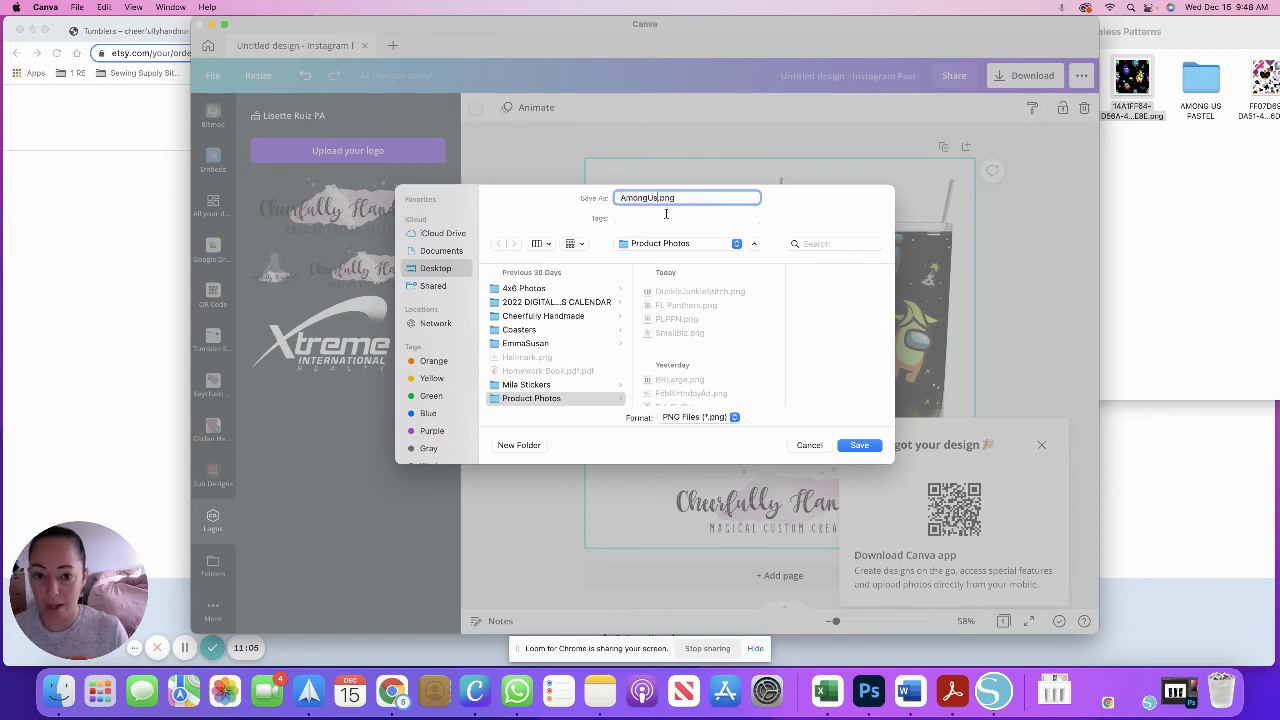
pyautogui.click(862, 446)
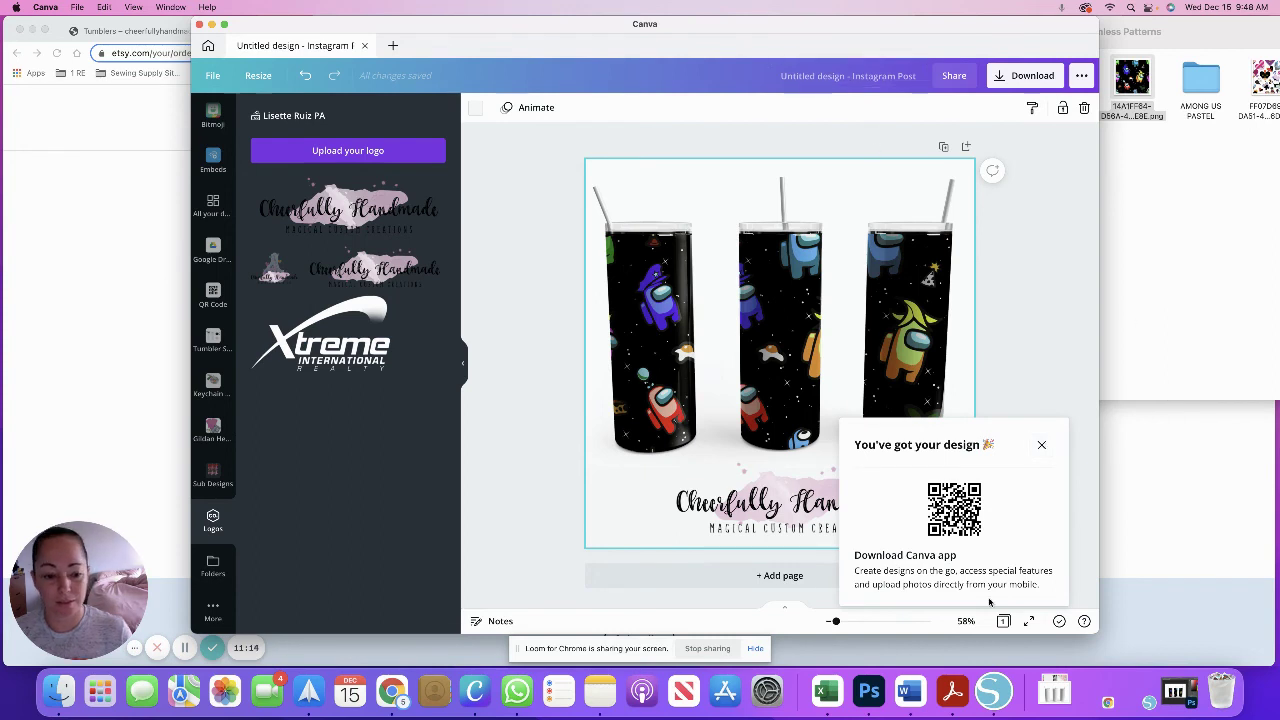
# In Finder, open AmongUs.png from the Desktop's Product Photos folder to check the export
pyautogui.click(1272, 310)
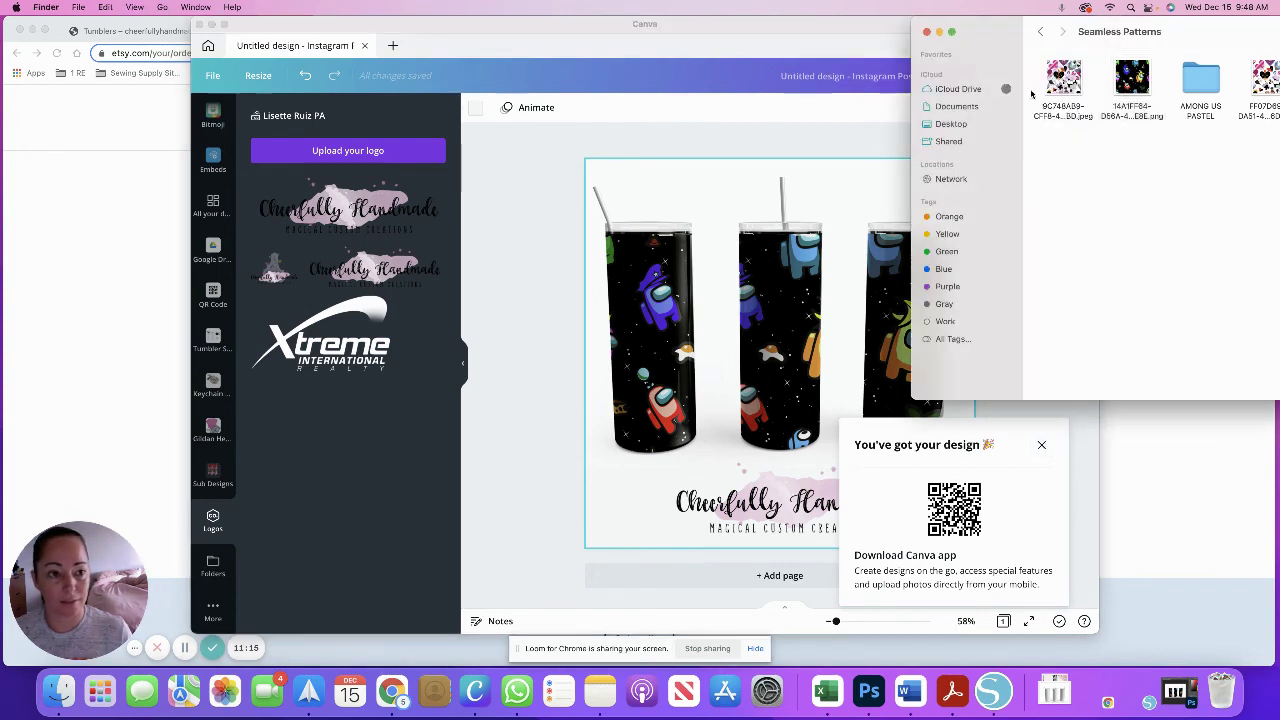
pyautogui.click(949, 124)
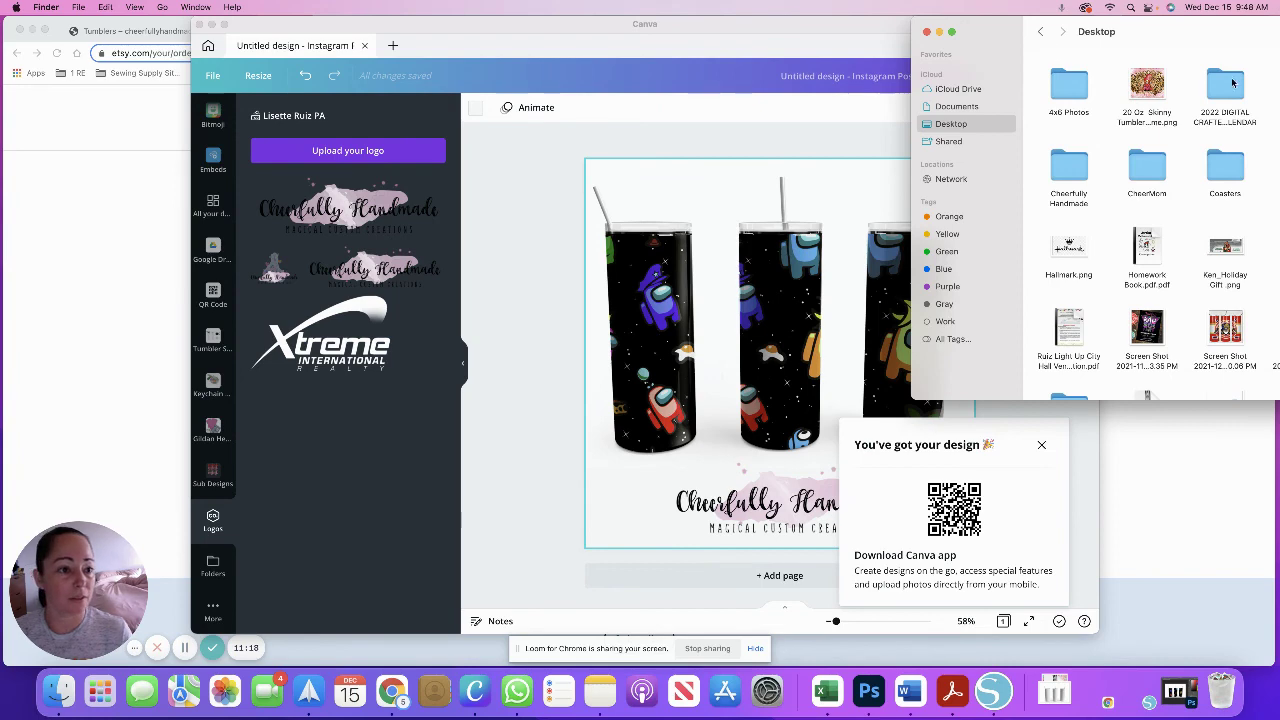
pyautogui.moveTo(1224, 30); pyautogui.dragTo(830, 18)
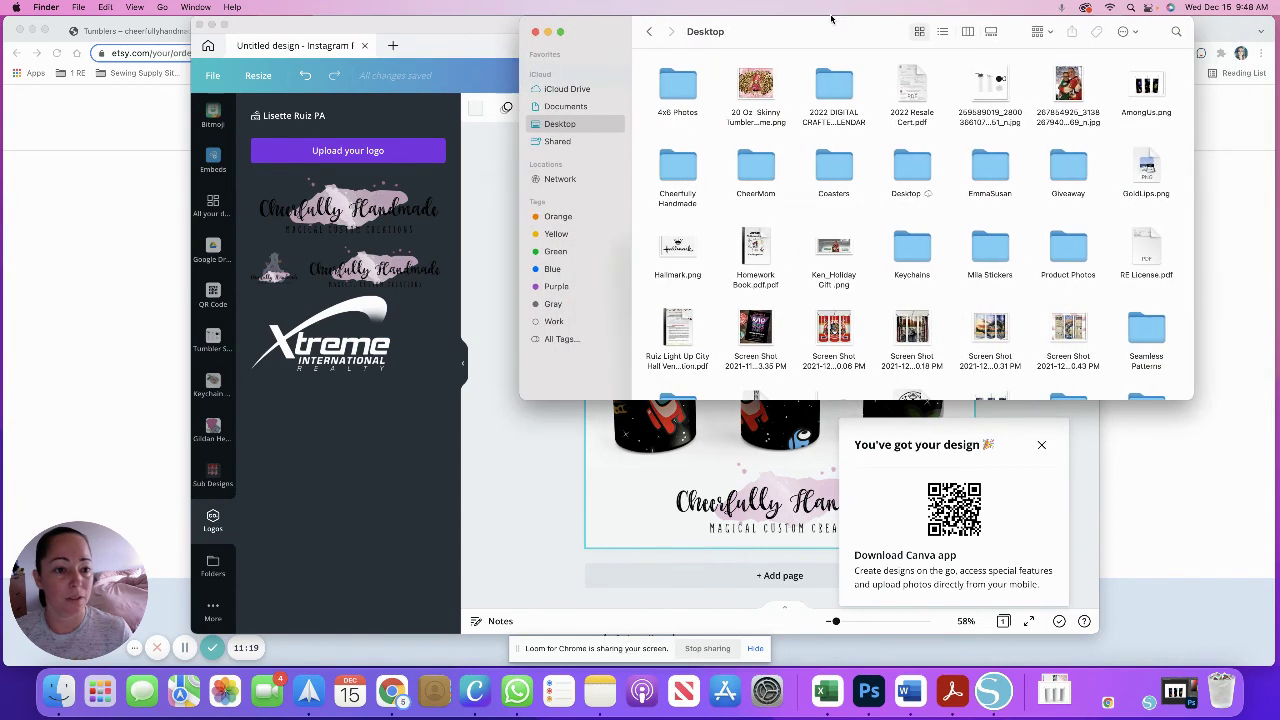
pyautogui.doubleClick(1068, 250)
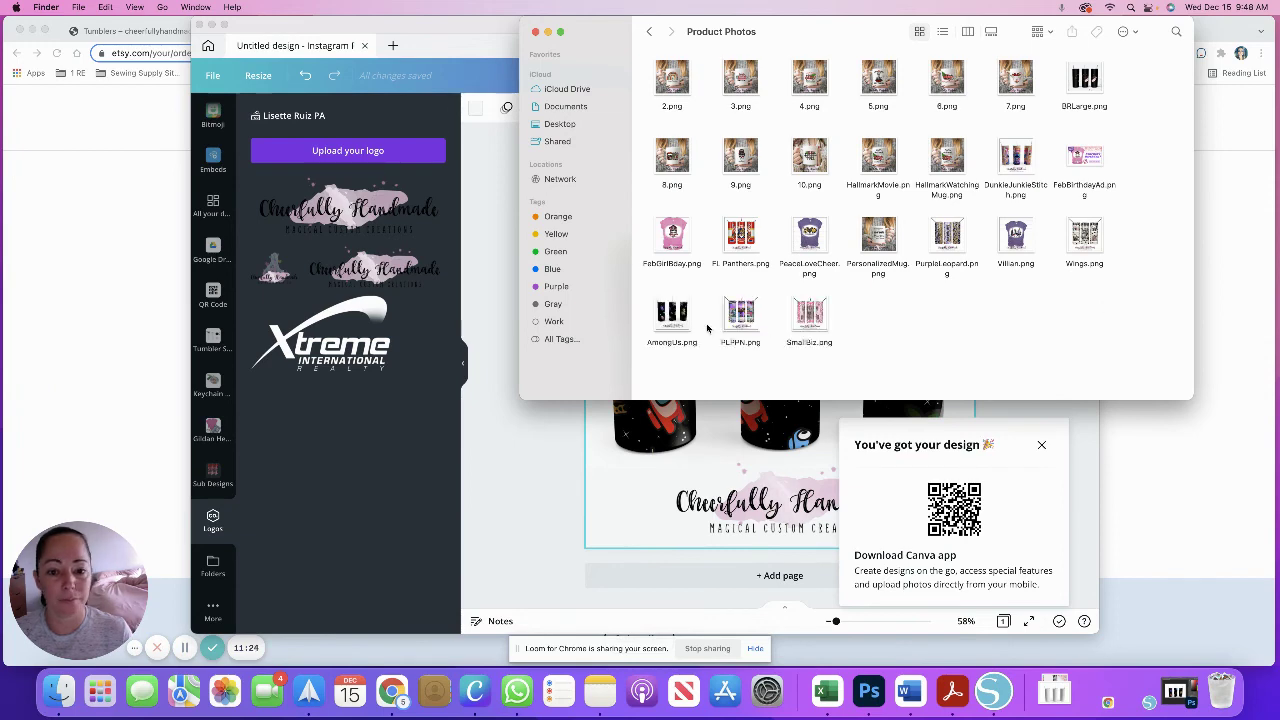
pyautogui.doubleClick(672, 314)
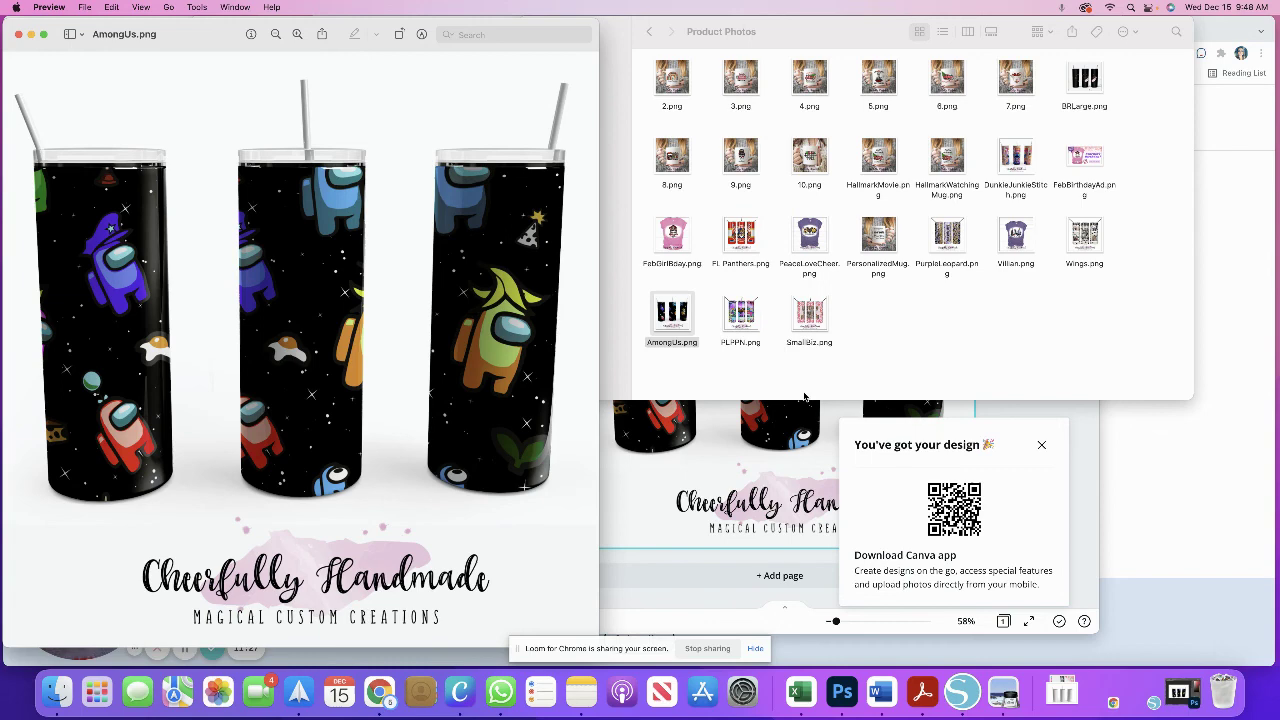
# Compare PLPPN.png beside AmongUs.png in Preview, close PLPPN, then return to the Etsy downloads page
pyautogui.doubleClick(741, 314)
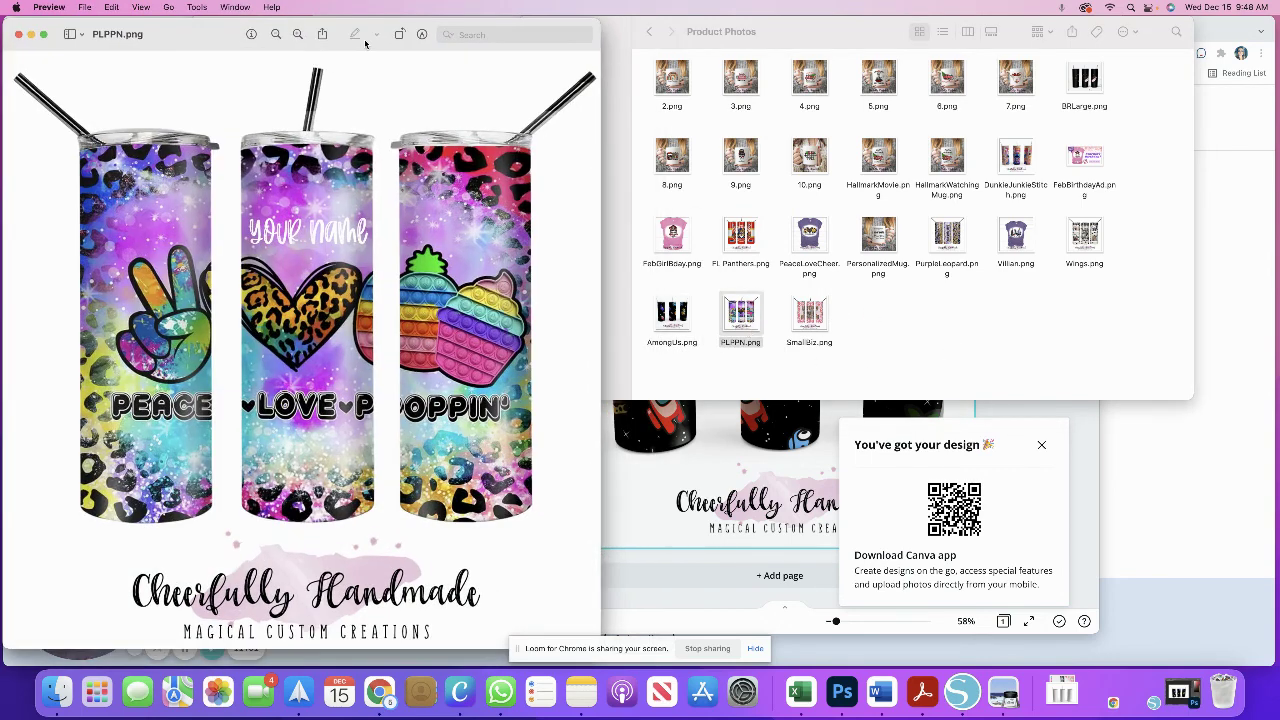
pyautogui.moveTo(355, 27); pyautogui.dragTo(950, 6)
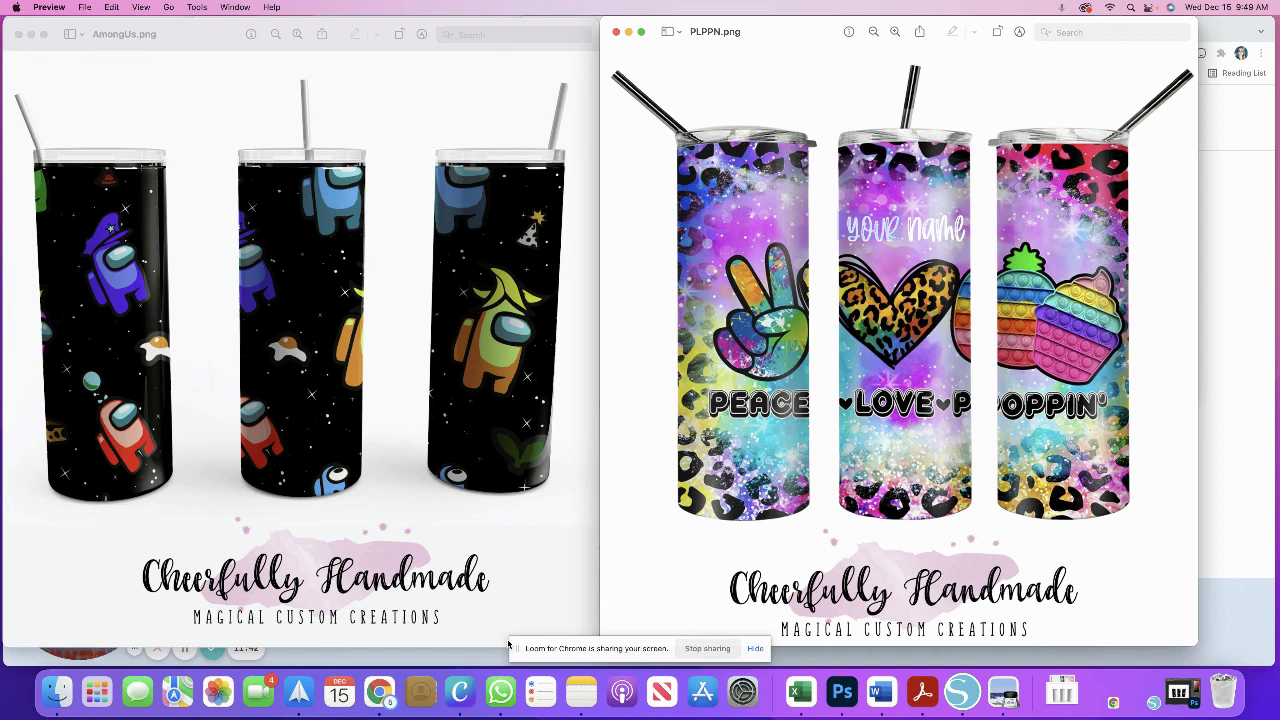
pyautogui.click(616, 31)
pyautogui.moveTo(384, 29); pyautogui.dragTo(759, 26)
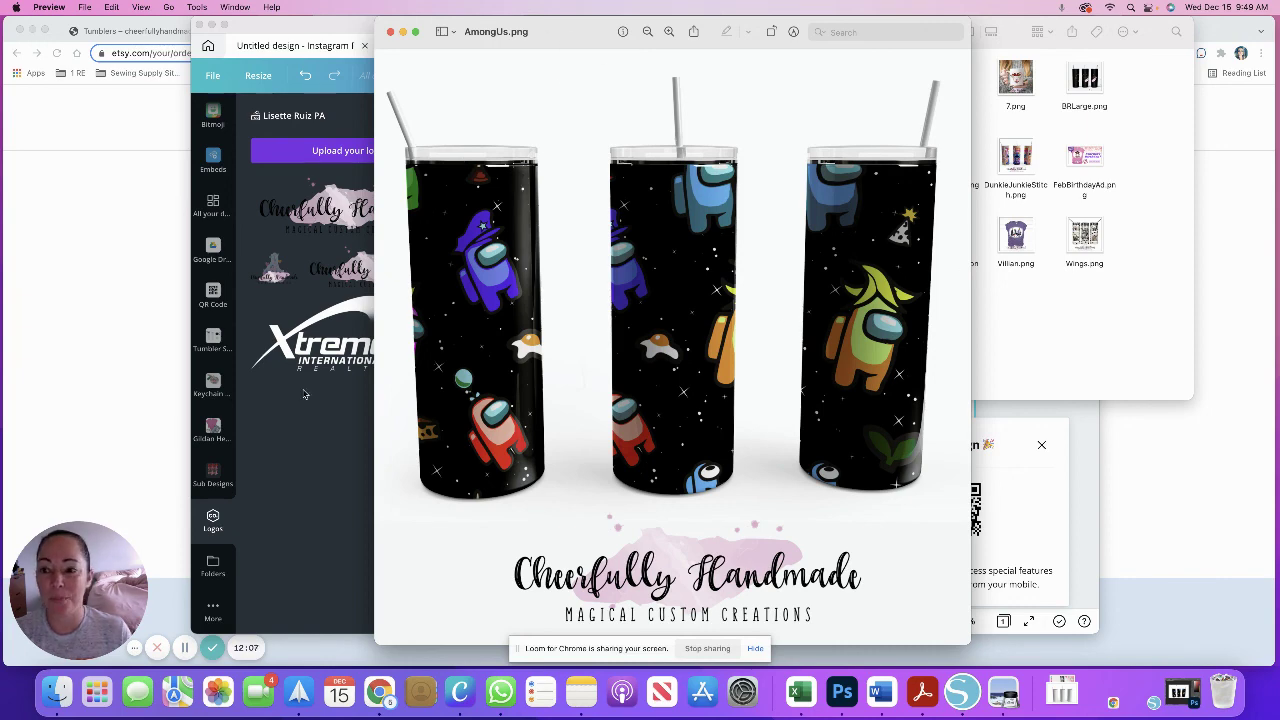
pyautogui.click(82, 350)
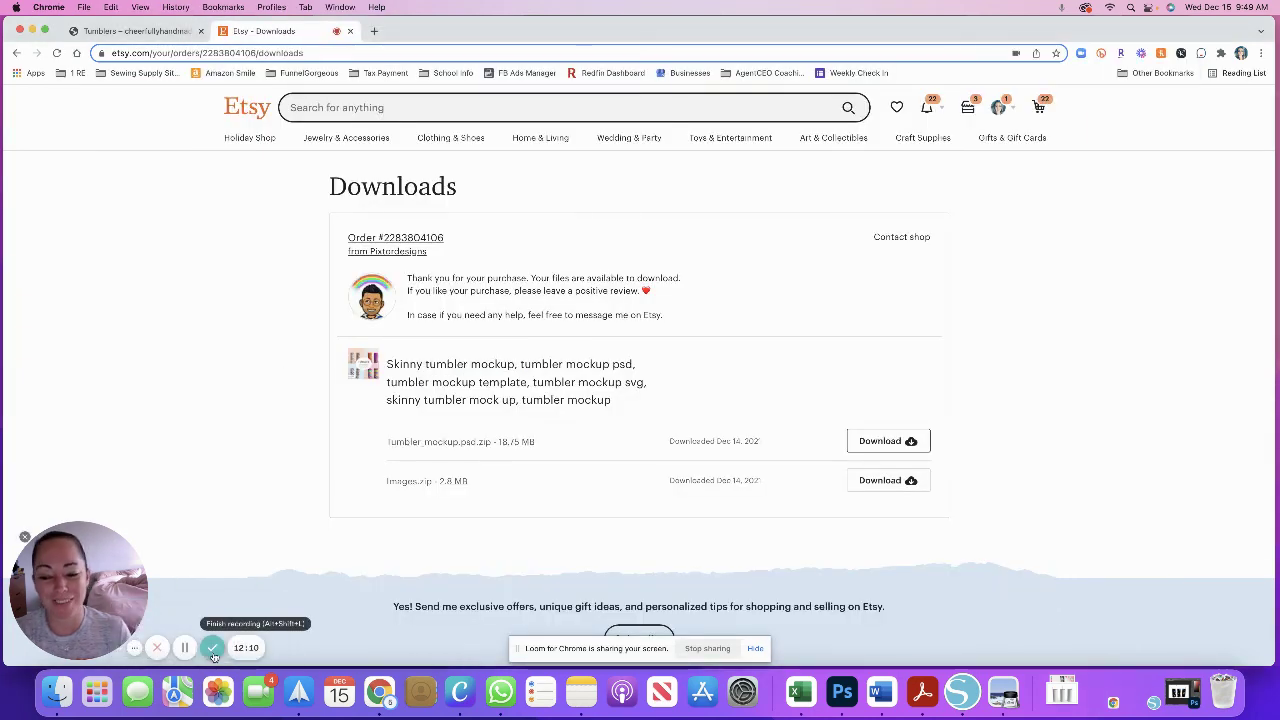